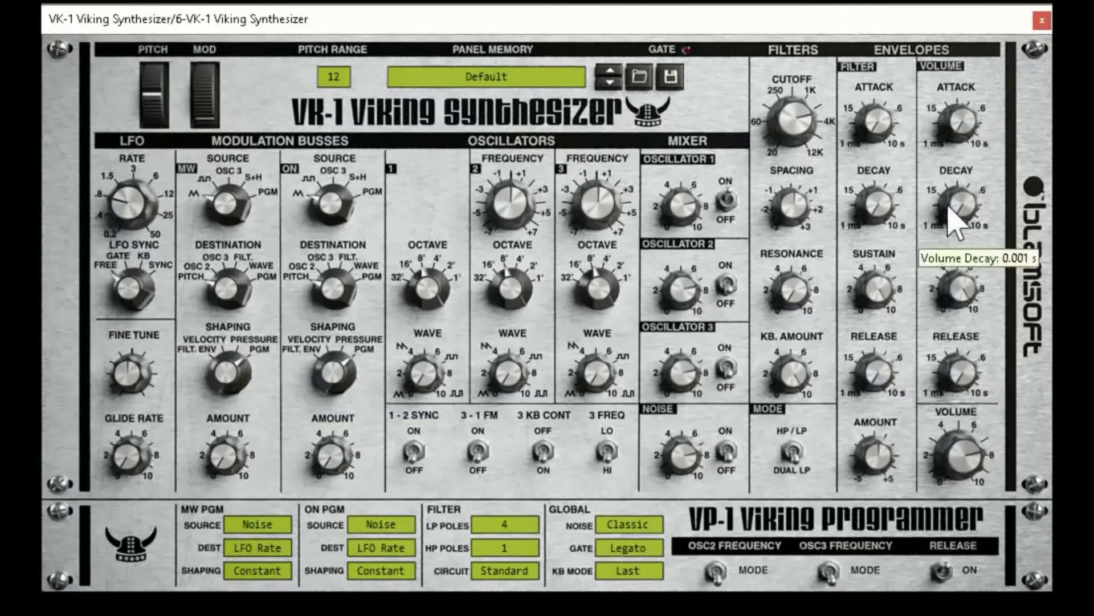
Examine the volume and filter envelope controls and the cutoff, spacing and resonance controls of the filters
{"action": "mouse_move", "coordinate": [977, 168]}
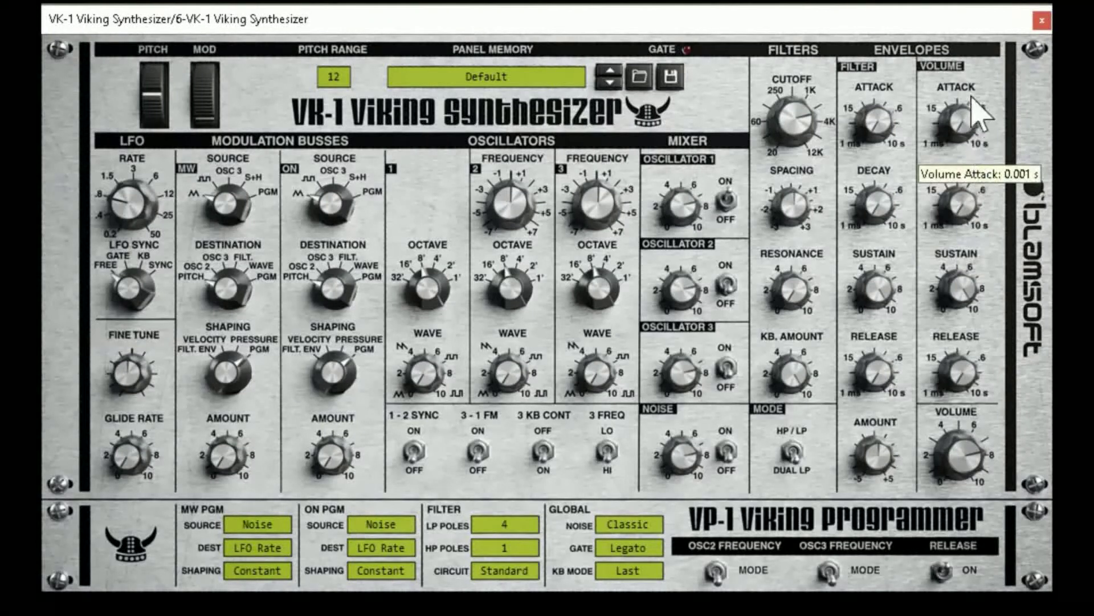
{"action": "mouse_move", "coordinate": [998, 250]}
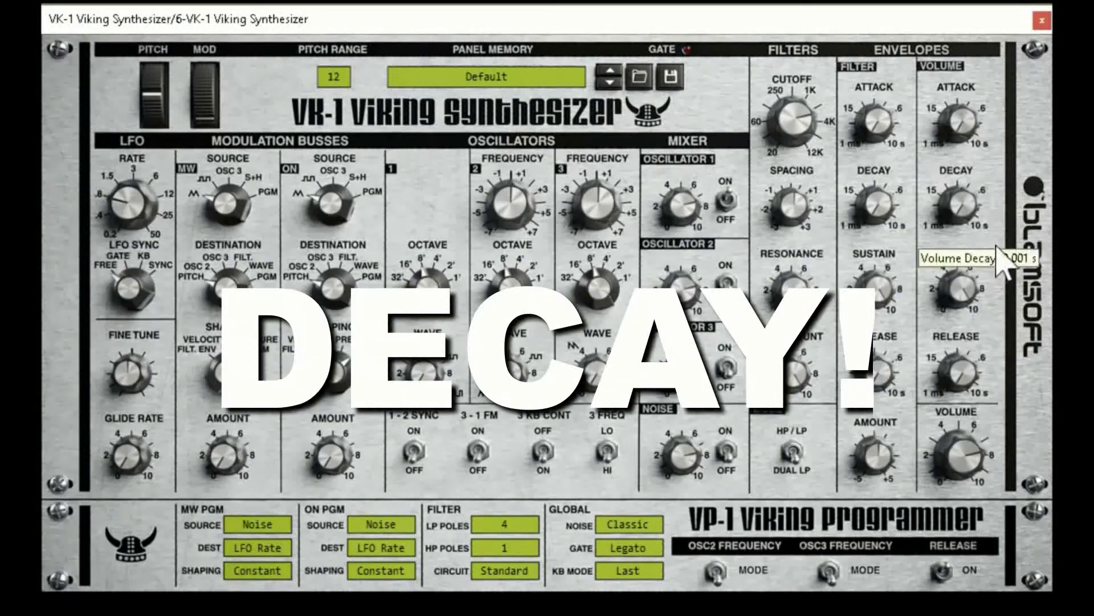
{"action": "mouse_move", "coordinate": [968, 316]}
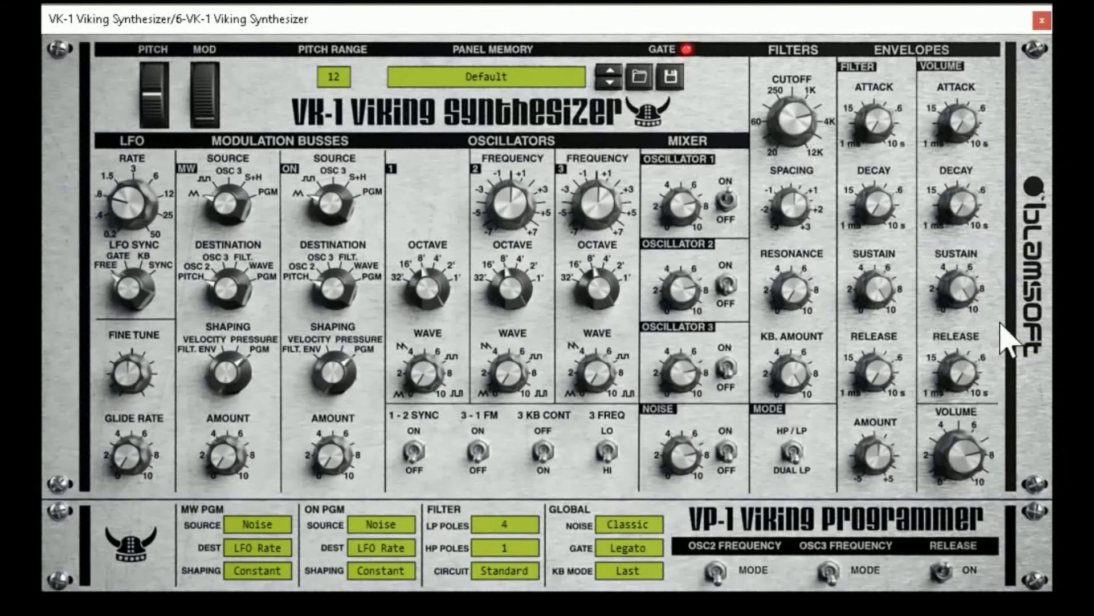
{"action": "mouse_move", "coordinate": [995, 199]}
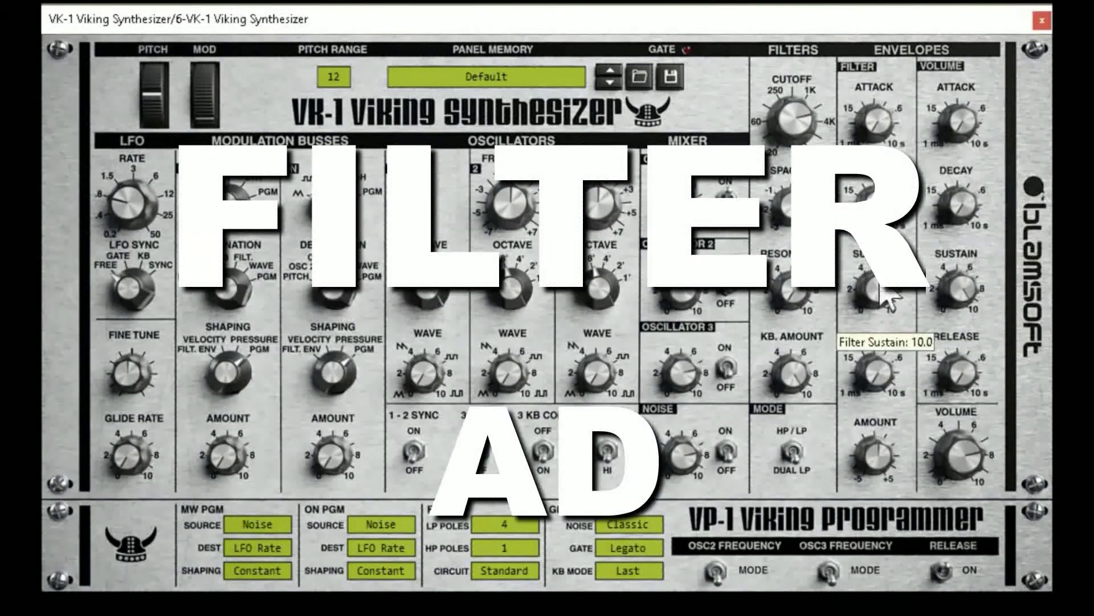
{"action": "mouse_move", "coordinate": [877, 464]}
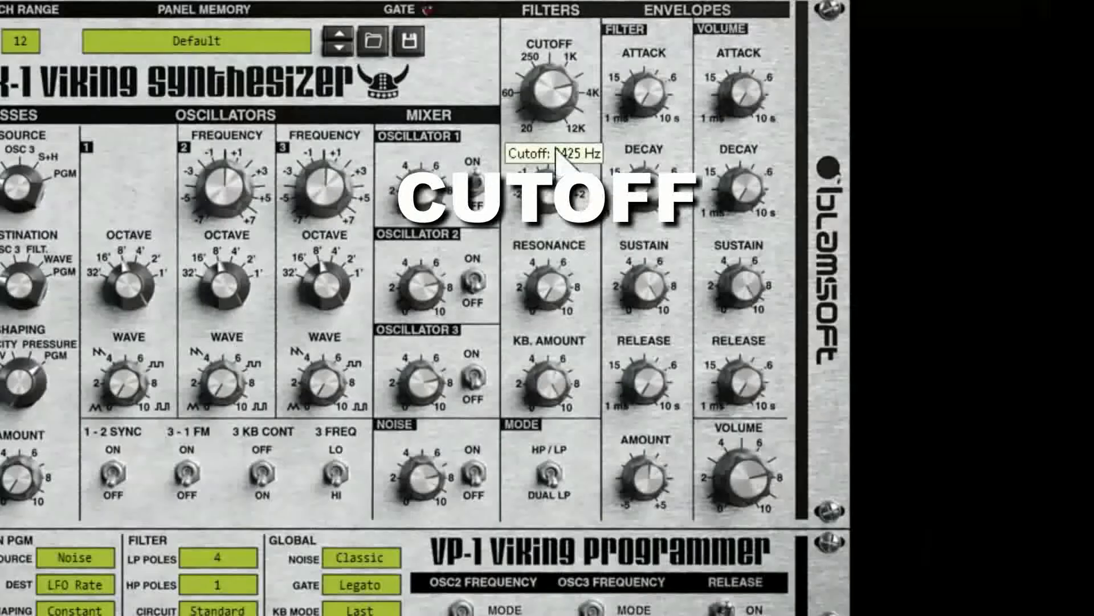
{"action": "mouse_move", "coordinate": [805, 236]}
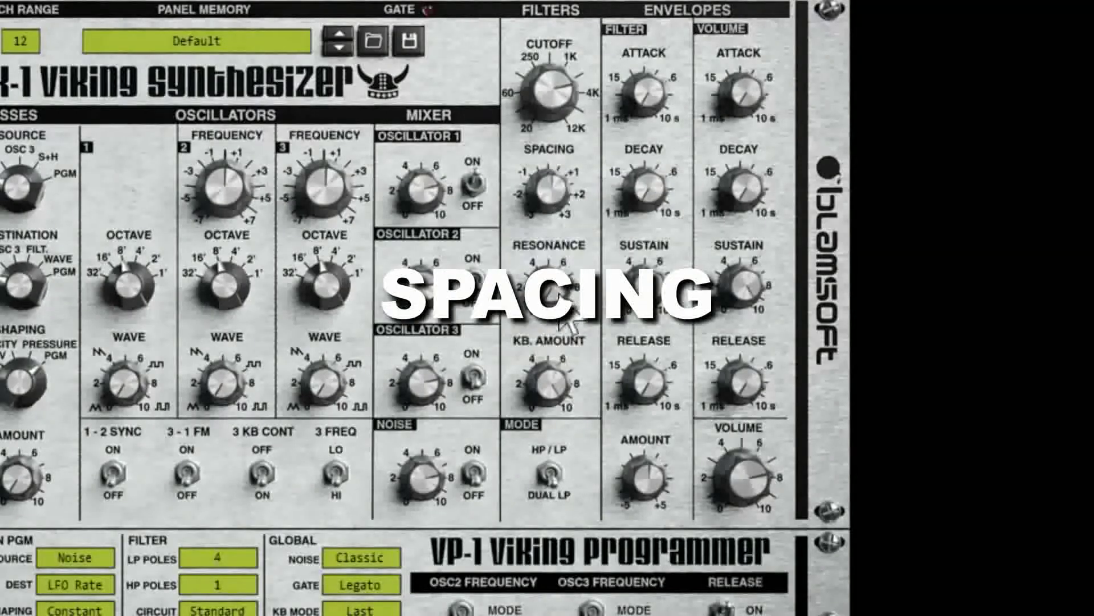
{"action": "mouse_move", "coordinate": [563, 421]}
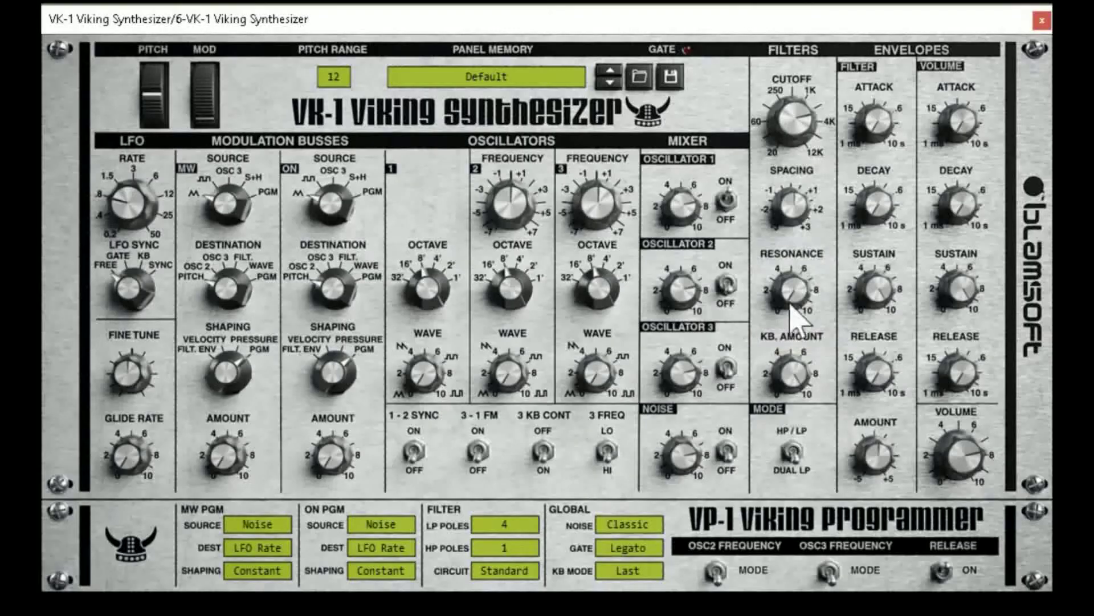
{"action": "mouse_move", "coordinate": [654, 259]}
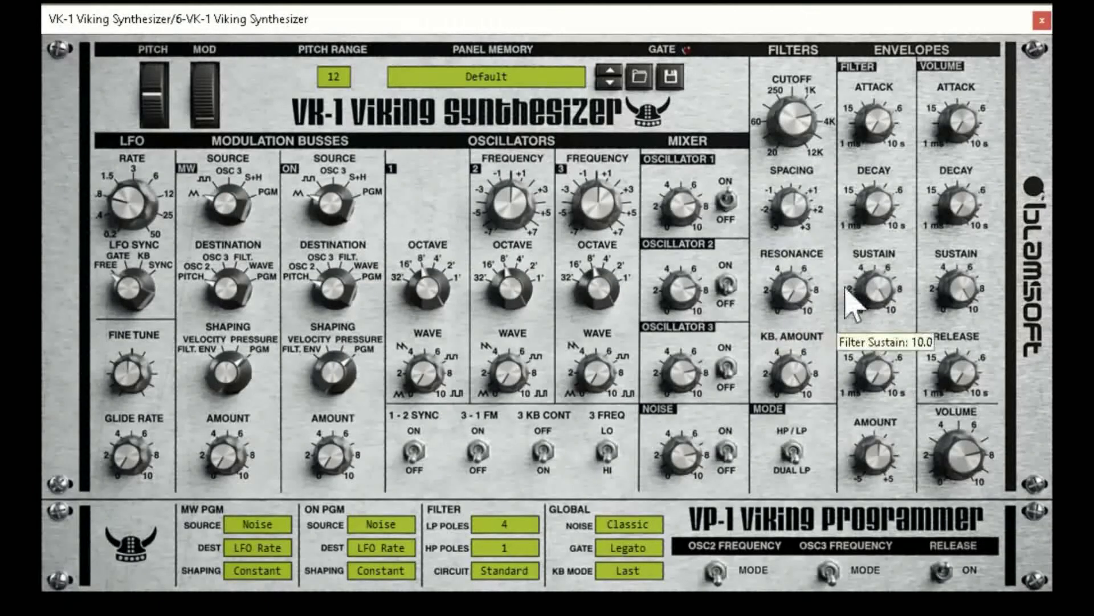
Shape the filters by adjusting the spacing and cutoff and raising the resonance to 5.2
{"action": "mouse_move", "coordinate": [789, 224]}
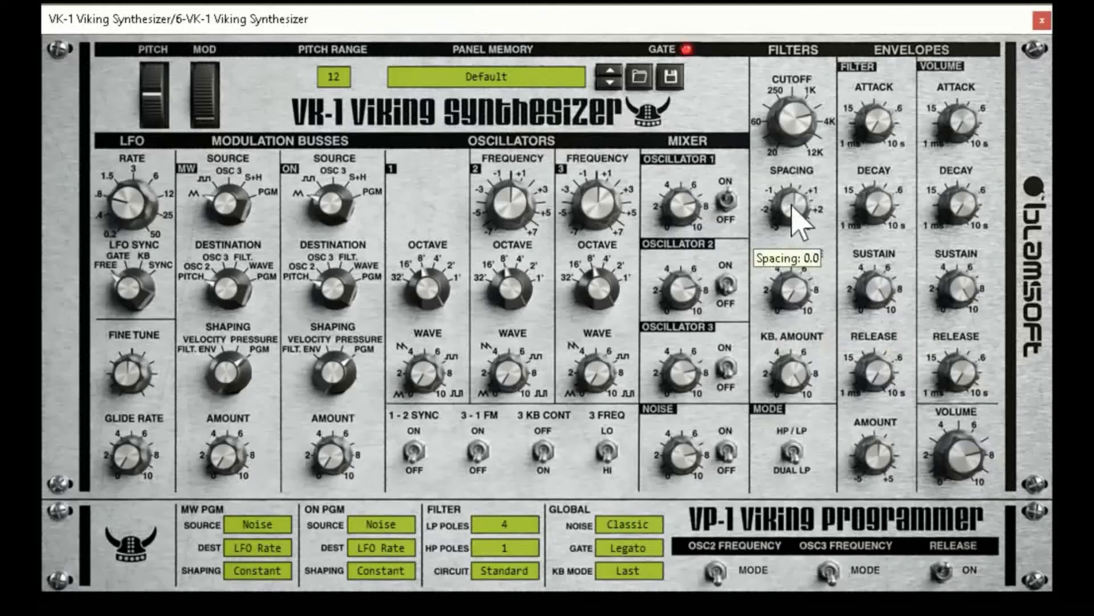
{"action": "left_click_drag", "start_coordinate": [790, 224], "coordinate": [779, 148]}
{"action": "left_click_drag", "start_coordinate": [497, 114], "coordinate": [515, 202]}
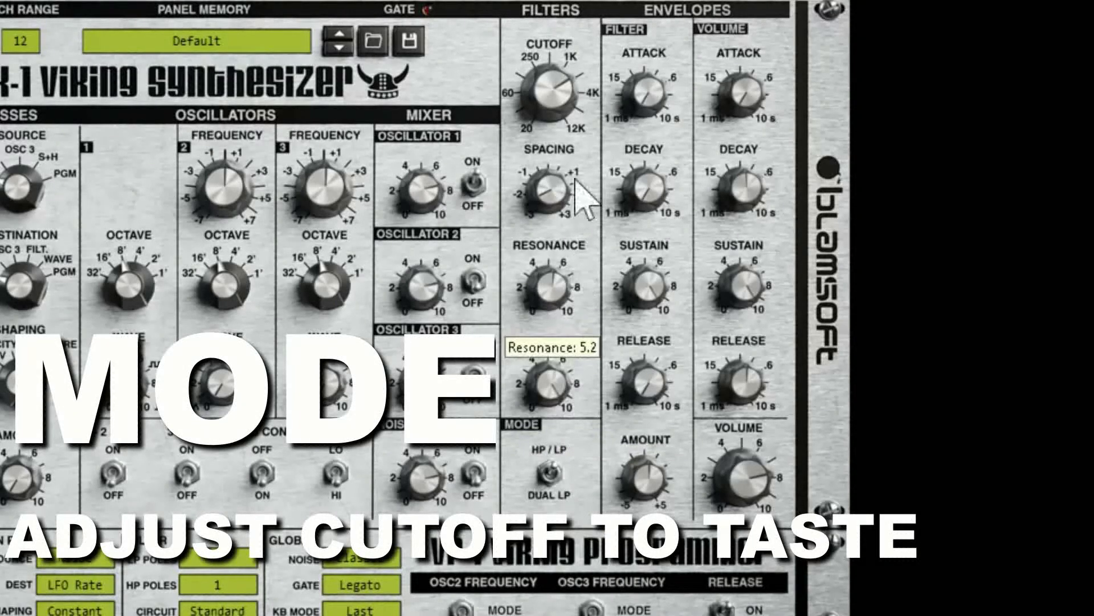
{"action": "mouse_move", "coordinate": [565, 105]}
{"action": "left_mouse_down"}
{"action": "mouse_move", "coordinate": [587, 162]}
{"action": "mouse_move", "coordinate": [576, 113]}
{"action": "left_mouse_up"}
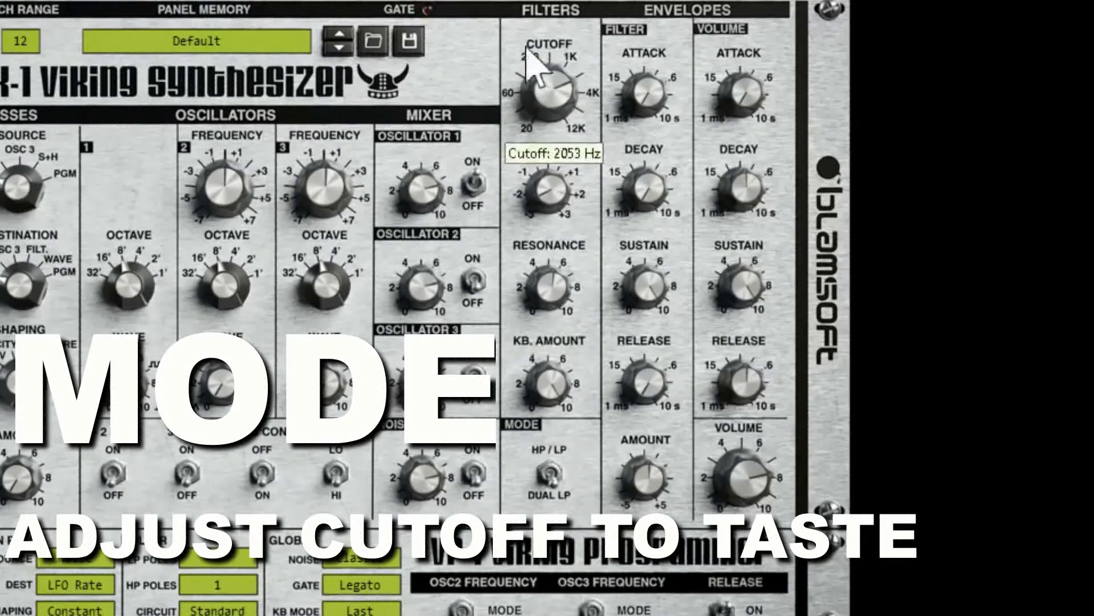
{"action": "left_click_drag", "start_coordinate": [567, 107], "coordinate": [556, 77]}
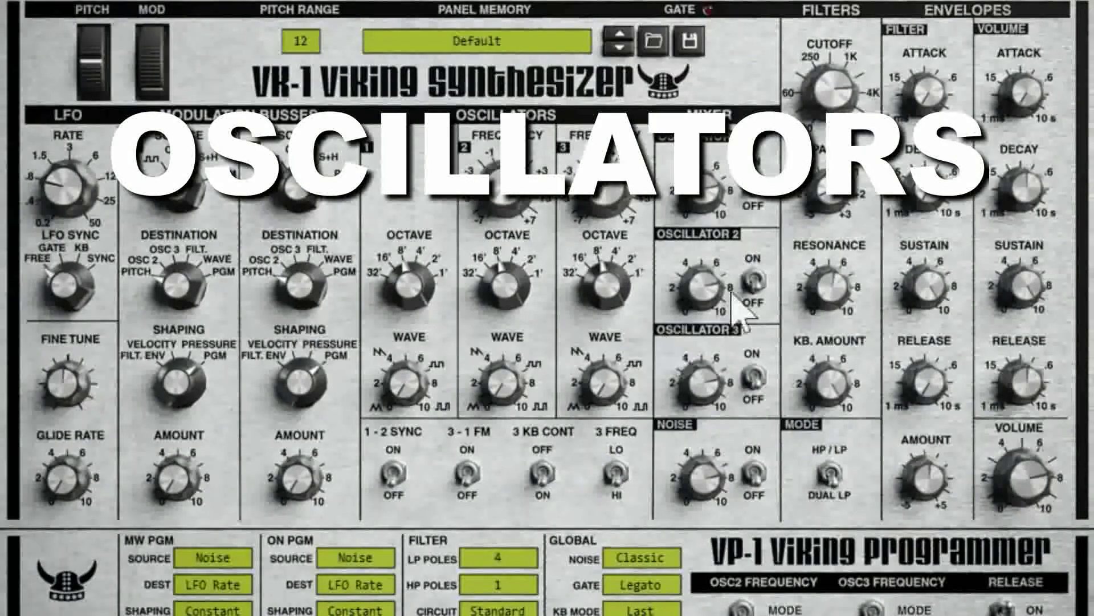
Switch on oscillators 2 and 3 in the mixer and try oscillator 3's wave control
{"action": "right_click", "coordinate": [755, 273]}
{"action": "key", "text": "Escape"}
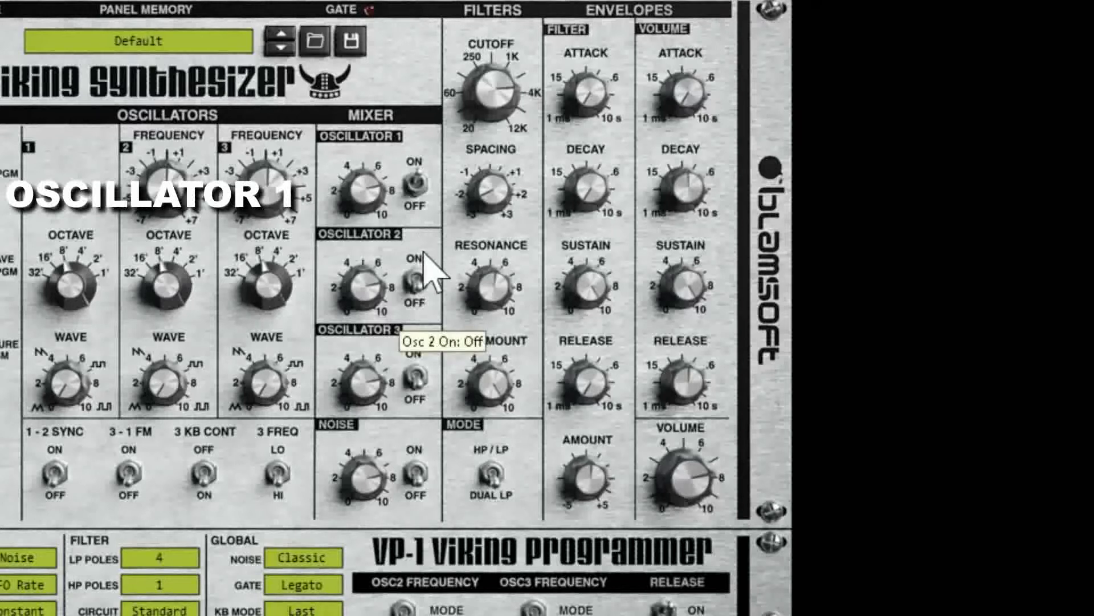
{"action": "left_click", "coordinate": [417, 279]}
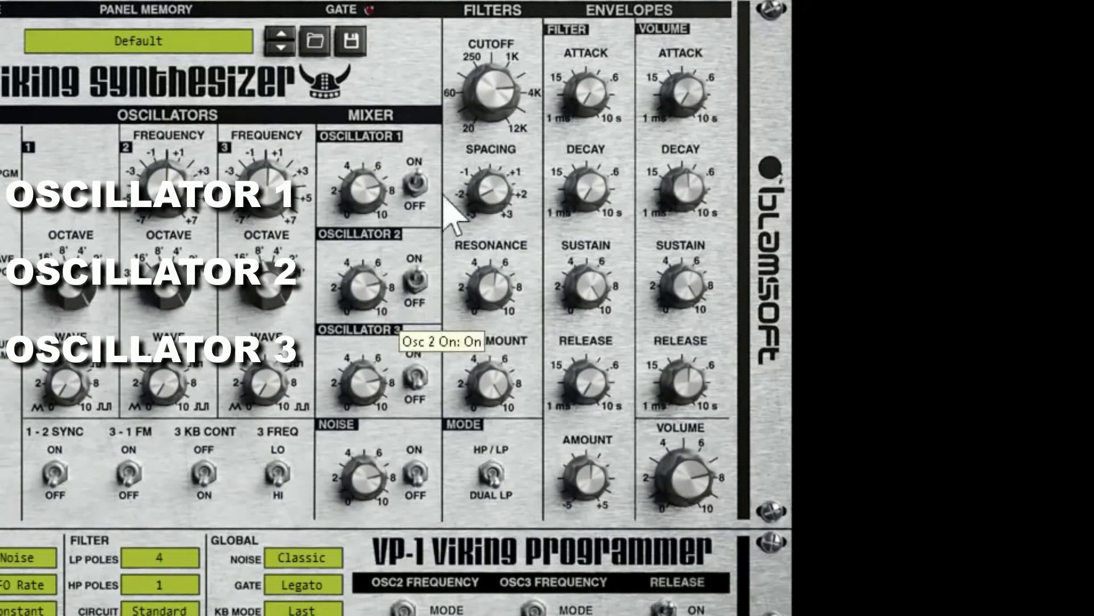
{"action": "left_click", "coordinate": [417, 376]}
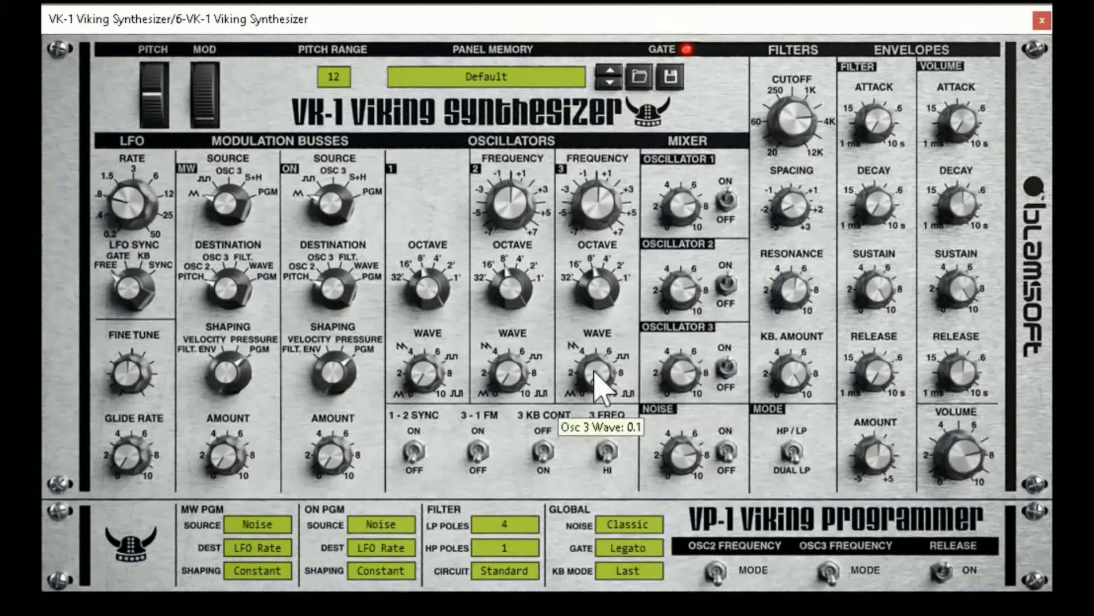
{"action": "mouse_move", "coordinate": [597, 388]}
{"action": "left_mouse_down"}
{"action": "mouse_move", "coordinate": [587, 368]}
{"action": "mouse_move", "coordinate": [596, 399]}
{"action": "left_mouse_up"}
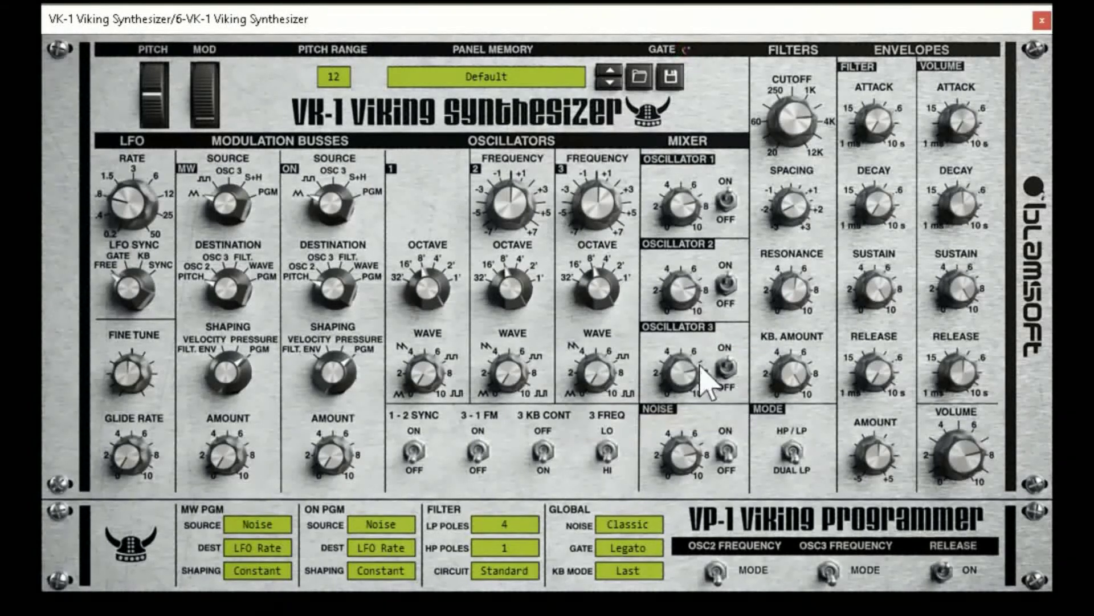
{"action": "left_click_drag", "start_coordinate": [704, 381], "coordinate": [719, 399]}
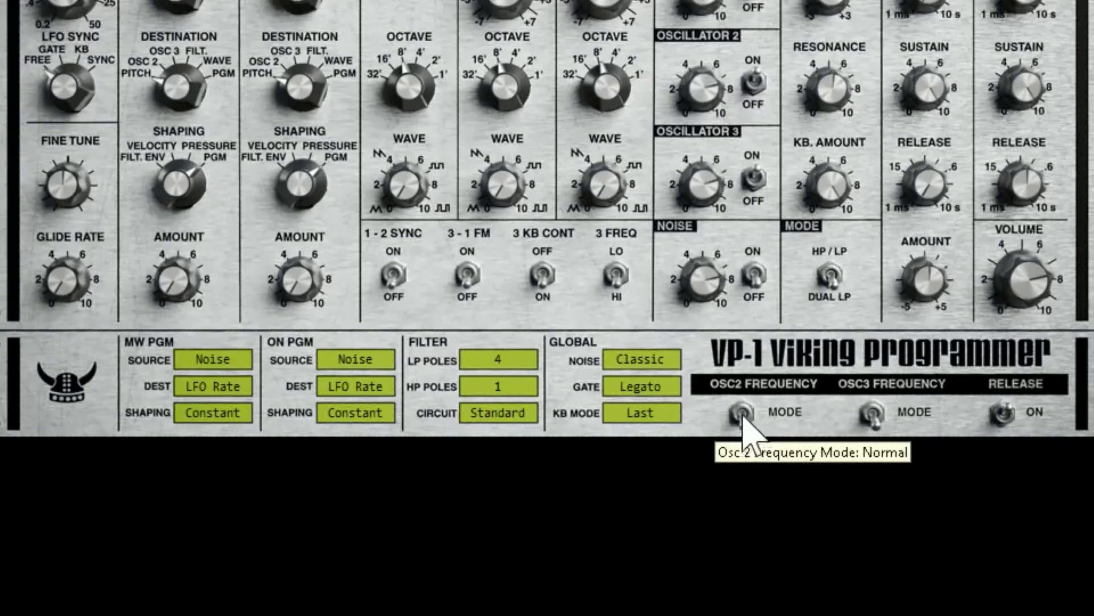
Change the frequency modes of oscillators 2 and 3 and adjust the frequencies of both oscillators
{"action": "mouse_move", "coordinate": [747, 402]}
{"action": "left_mouse_down"}
{"action": "mouse_move", "coordinate": [760, 354]}
{"action": "mouse_move", "coordinate": [743, 412]}
{"action": "mouse_move", "coordinate": [759, 366]}
{"action": "mouse_move", "coordinate": [751, 399]}
{"action": "left_mouse_up"}
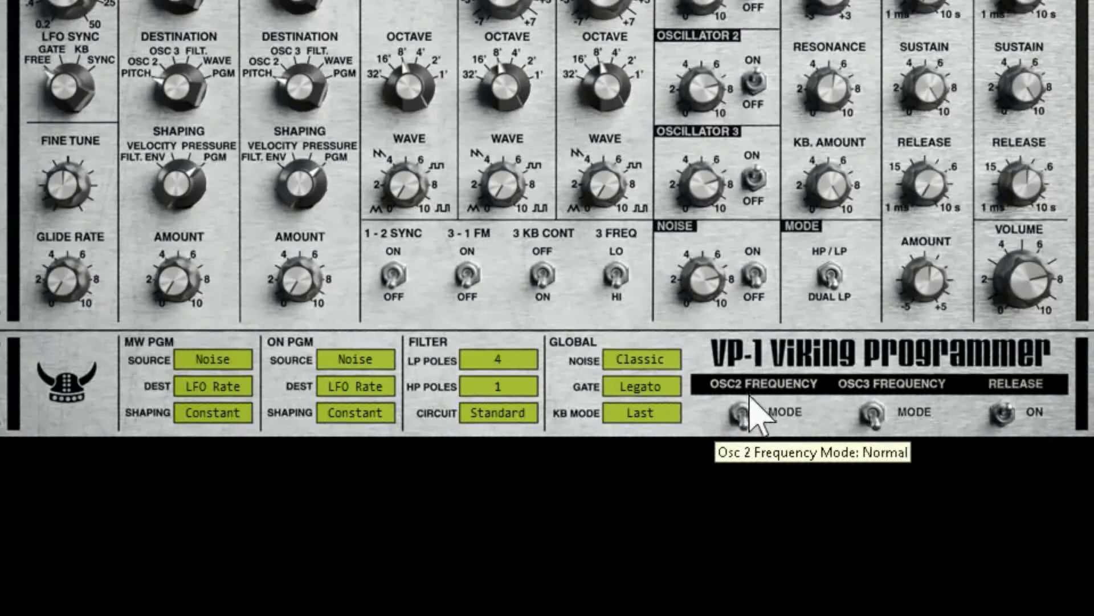
{"action": "left_click_drag", "start_coordinate": [874, 420], "coordinate": [883, 330]}
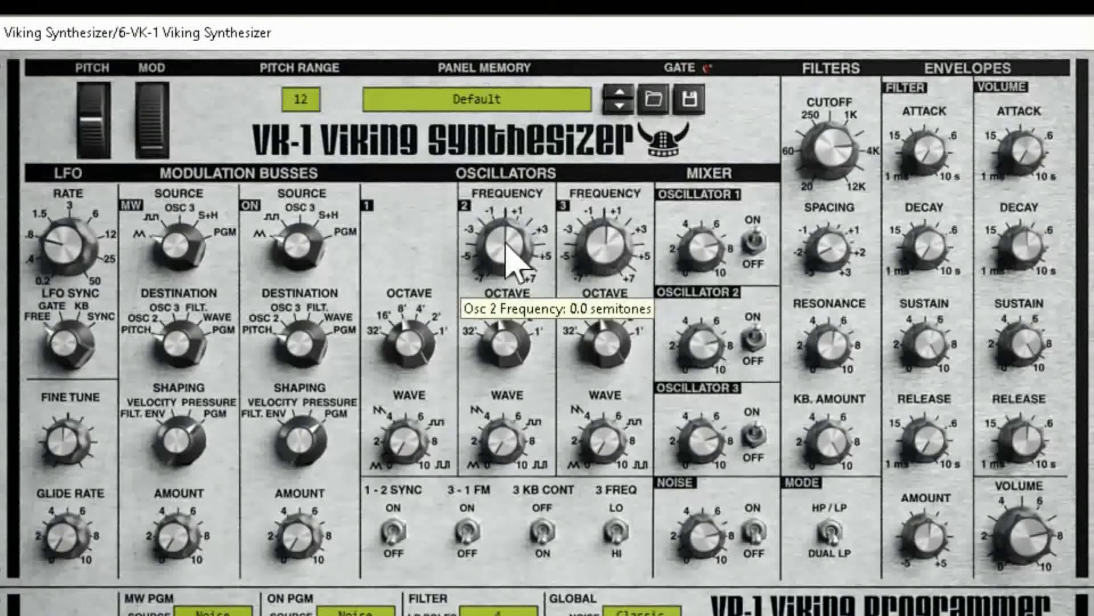
{"action": "left_click_drag", "start_coordinate": [511, 264], "coordinate": [497, 245]}
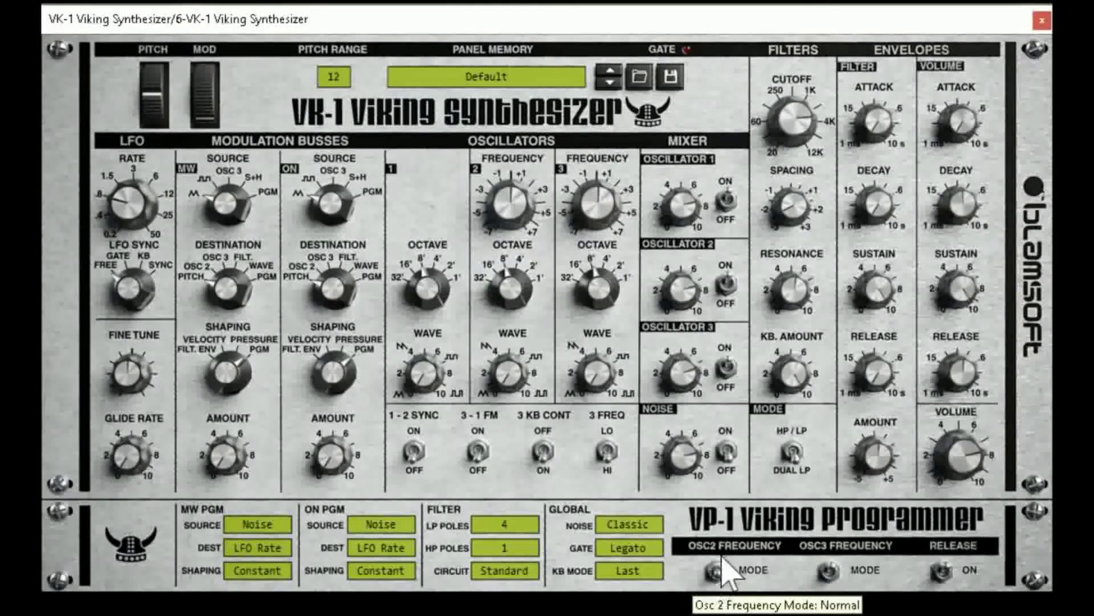
{"action": "left_click", "coordinate": [722, 559]}
{"action": "left_click_drag", "start_coordinate": [516, 228], "coordinate": [479, 162]}
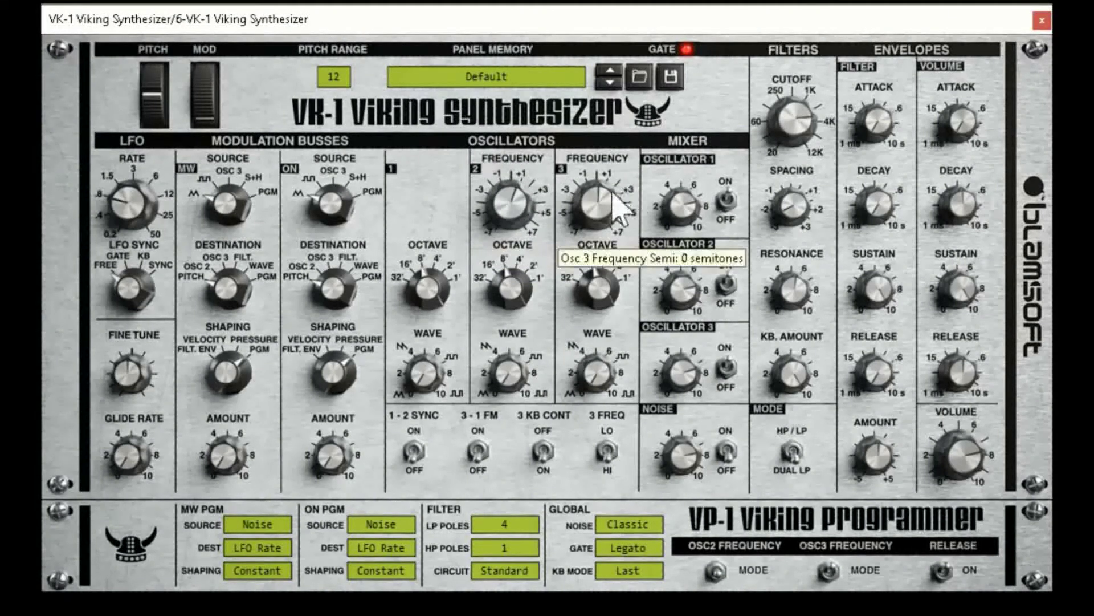
{"action": "left_click_drag", "start_coordinate": [613, 195], "coordinate": [598, 212]}
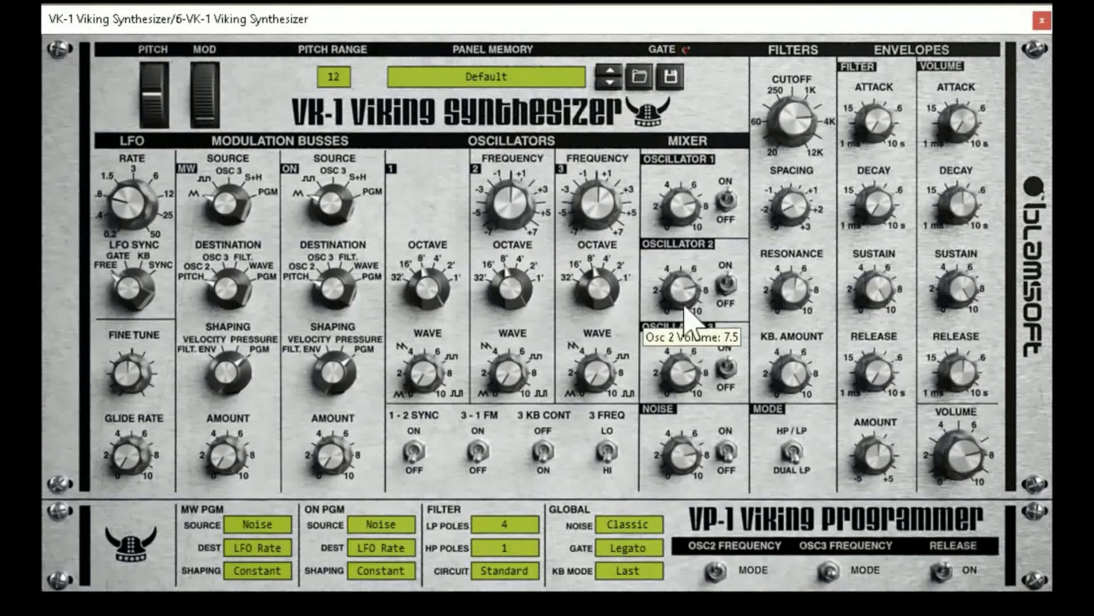
{"action": "mouse_move", "coordinate": [518, 216]}
{"action": "left_mouse_down"}
{"action": "mouse_move", "coordinate": [517, 182]}
{"action": "mouse_move", "coordinate": [522, 199]}
{"action": "left_mouse_up"}
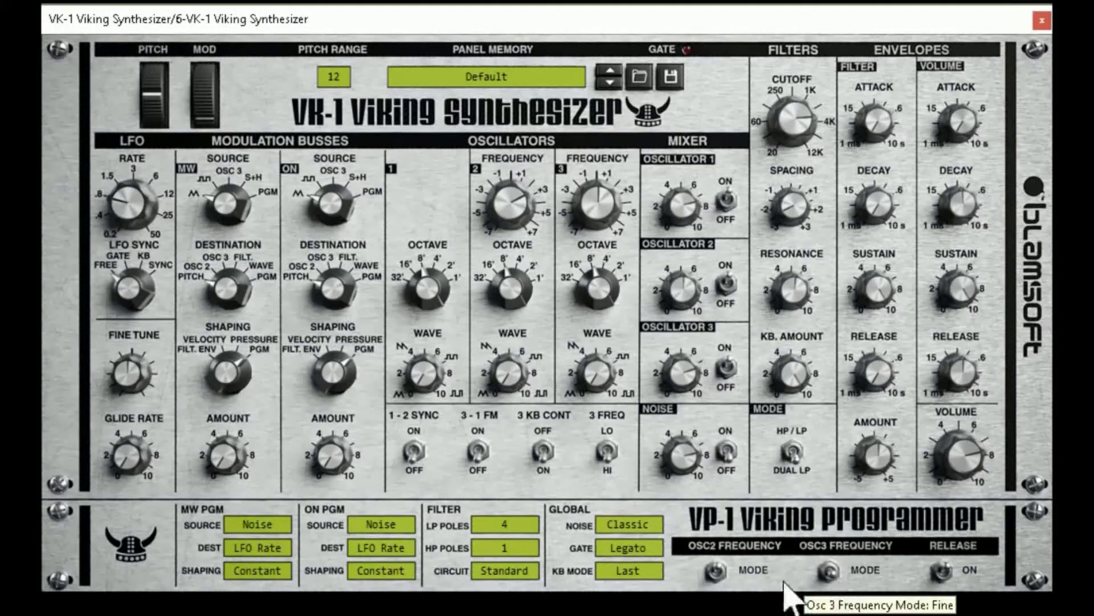
Toggle the oscillator 2 frequency mode and the release switch on the Viking Programmer
{"action": "left_click", "coordinate": [717, 580]}
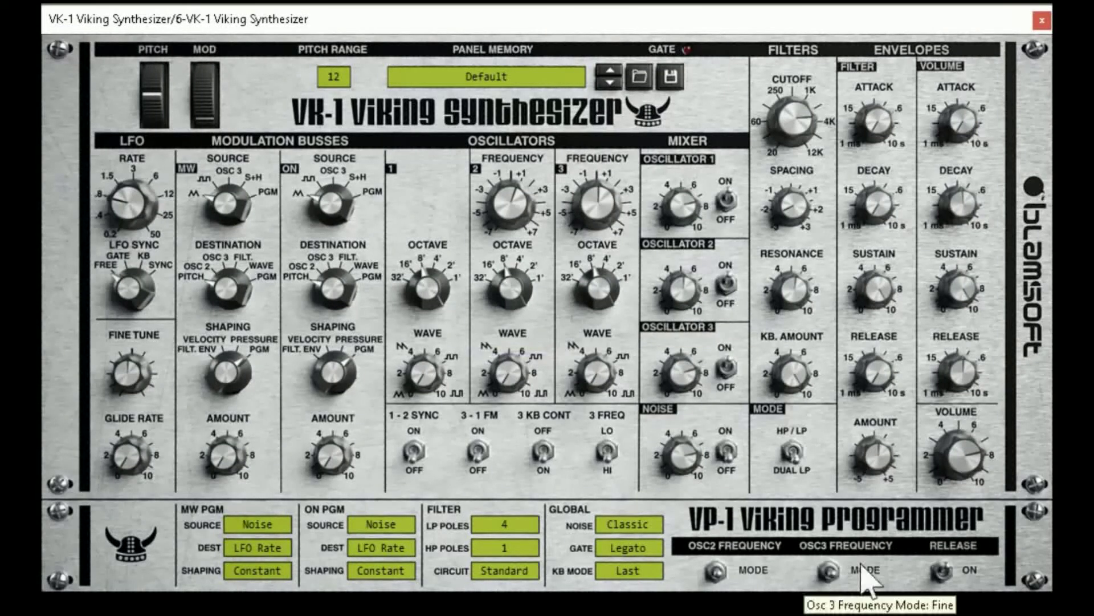
{"action": "left_click", "coordinate": [945, 567]}
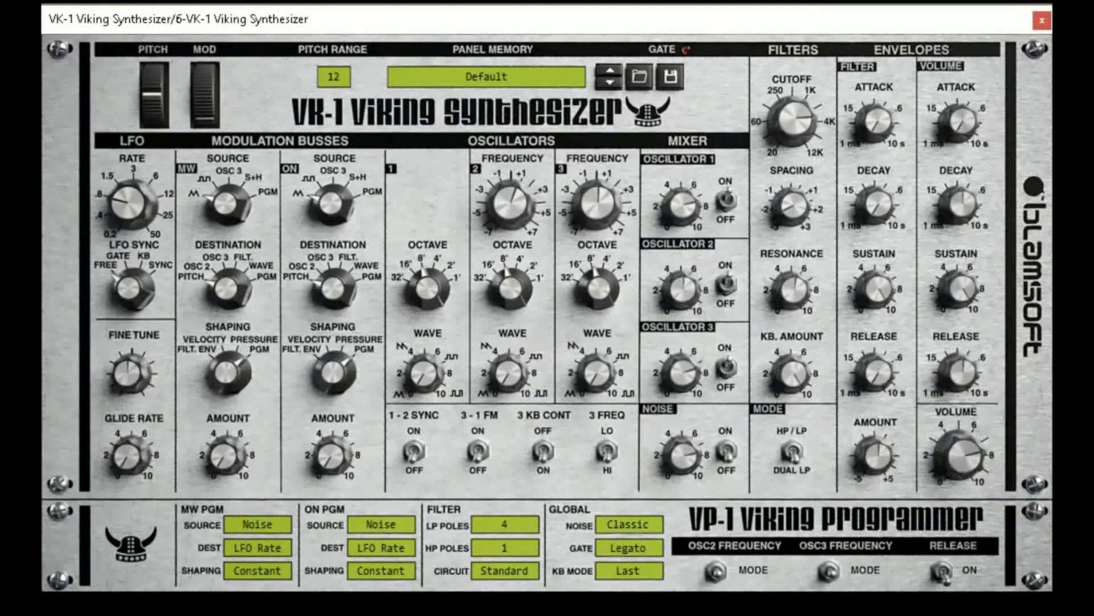
{"action": "left_click", "coordinate": [943, 570]}
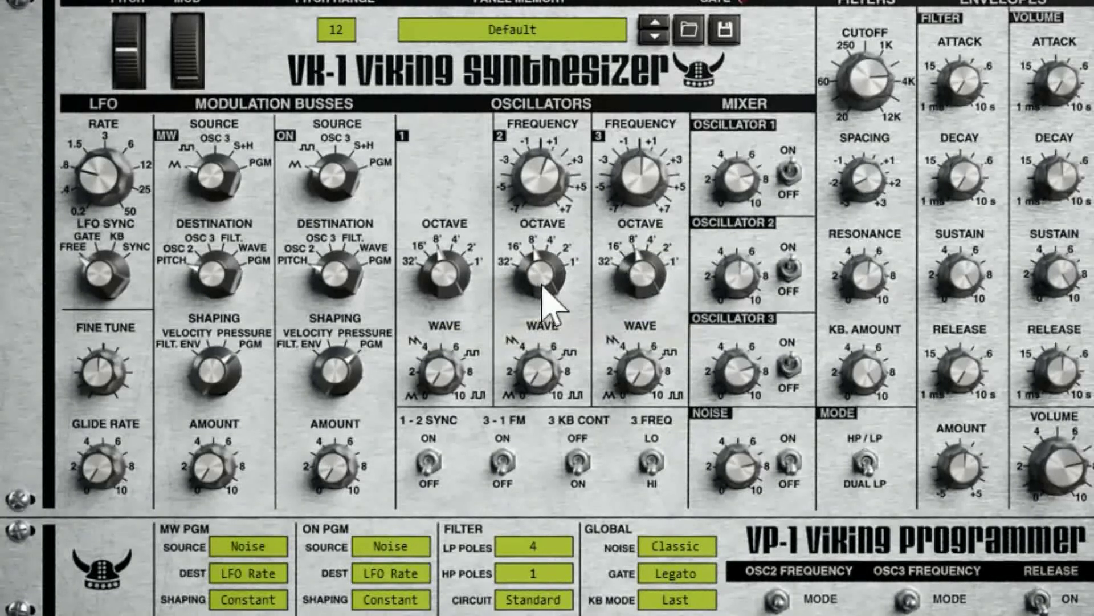
Lower oscillator 2's octave and adjust oscillator 3's octave
{"action": "left_click_drag", "start_coordinate": [552, 274], "coordinate": [580, 342]}
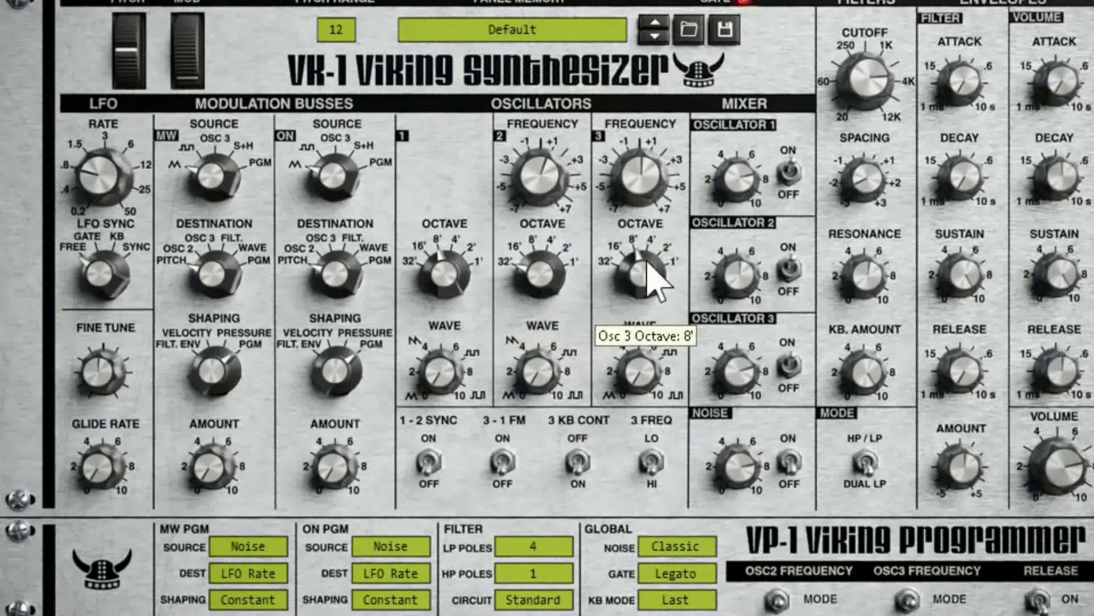
{"action": "mouse_move", "coordinate": [648, 264]}
{"action": "left_mouse_down"}
{"action": "mouse_move", "coordinate": [649, 280]}
{"action": "mouse_move", "coordinate": [650, 265]}
{"action": "left_mouse_up"}
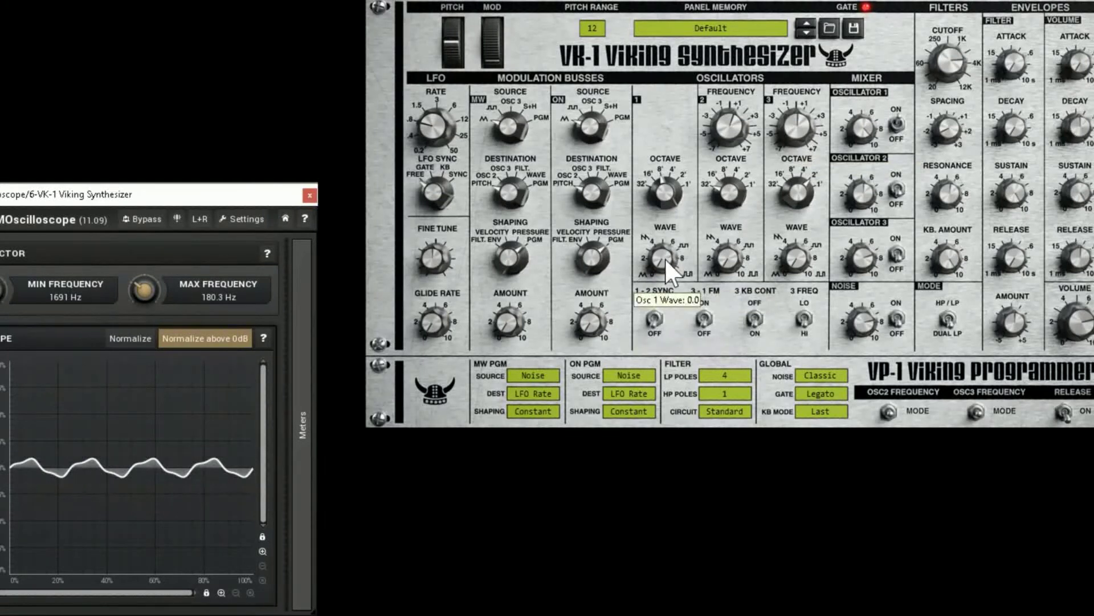
Sweep oscillator 1's wave from 0.0 up to about 7.7 to compare its waveforms on the oscilloscope
{"action": "left_click_drag", "start_coordinate": [666, 258], "coordinate": [622, 127]}
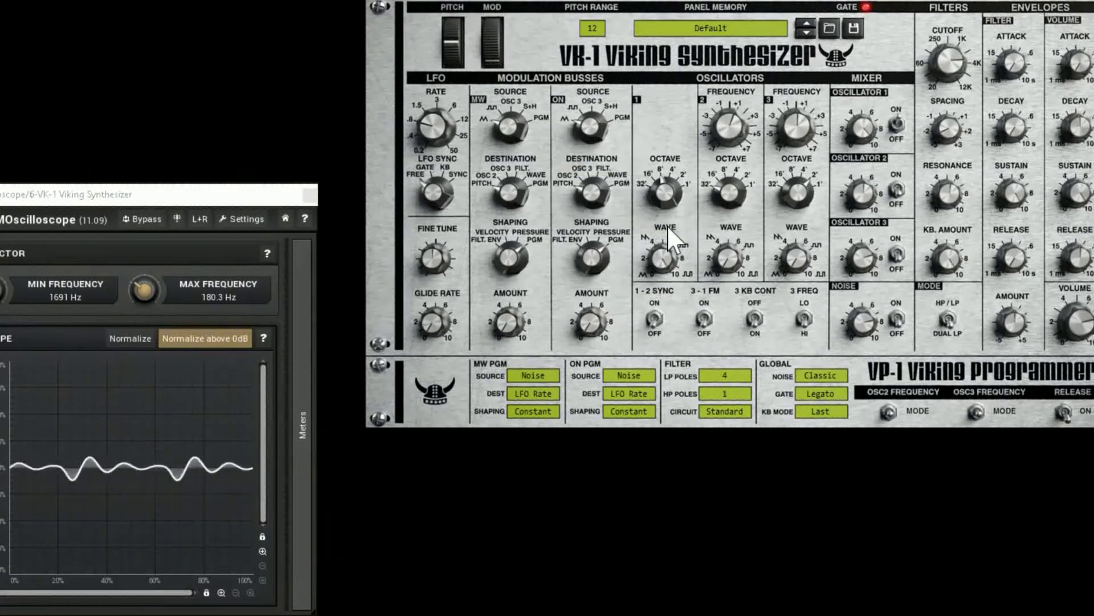
{"action": "mouse_move", "coordinate": [680, 256]}
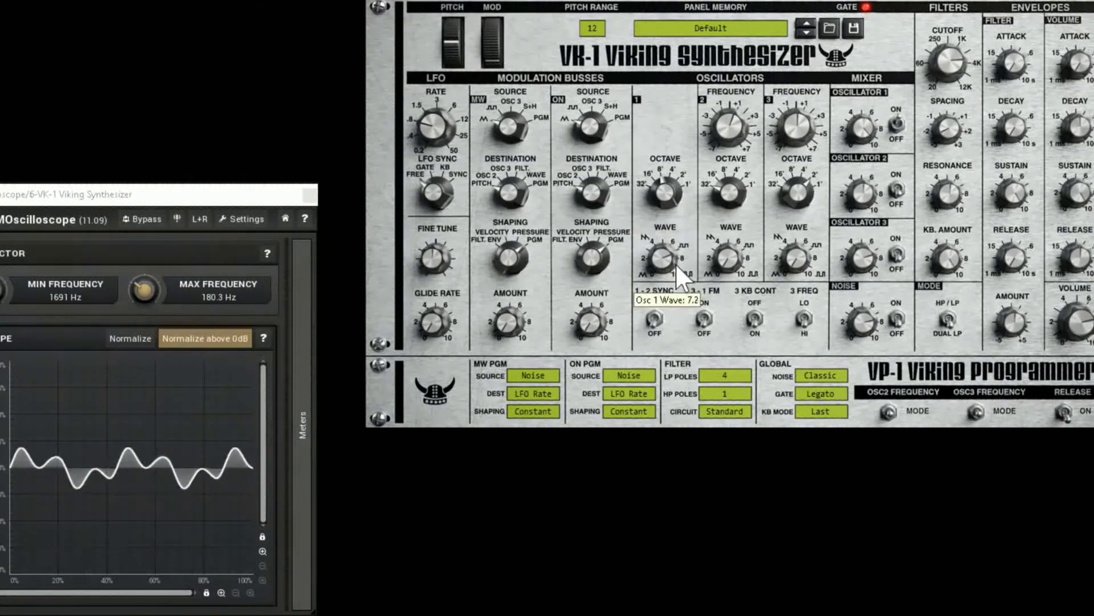
{"action": "left_click_drag", "start_coordinate": [677, 267], "coordinate": [685, 309]}
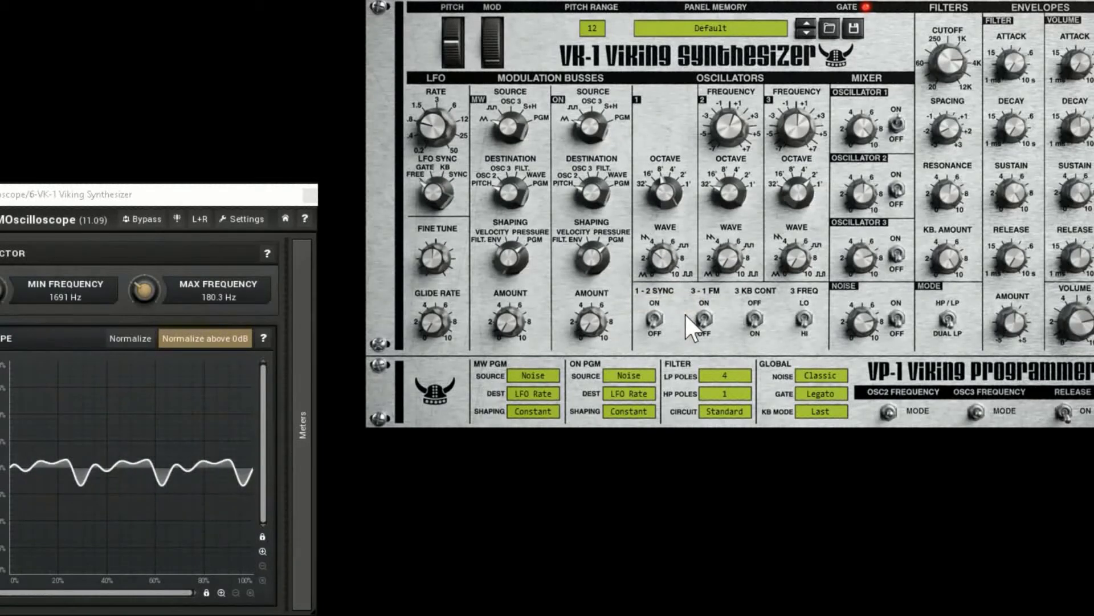
{"action": "mouse_move", "coordinate": [663, 273]}
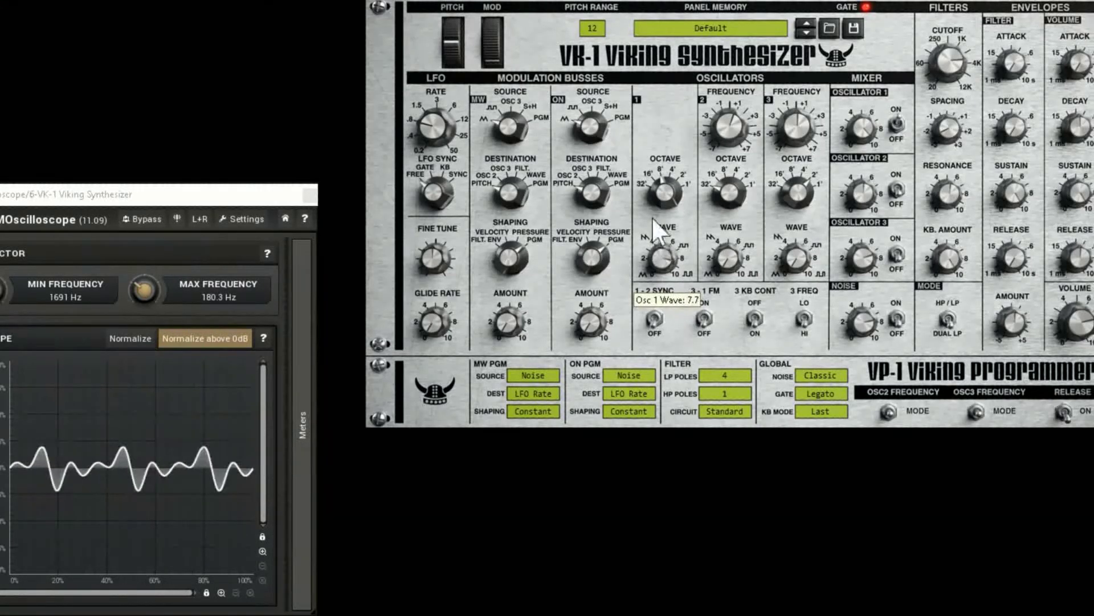
{"action": "mouse_move", "coordinate": [640, 187]}
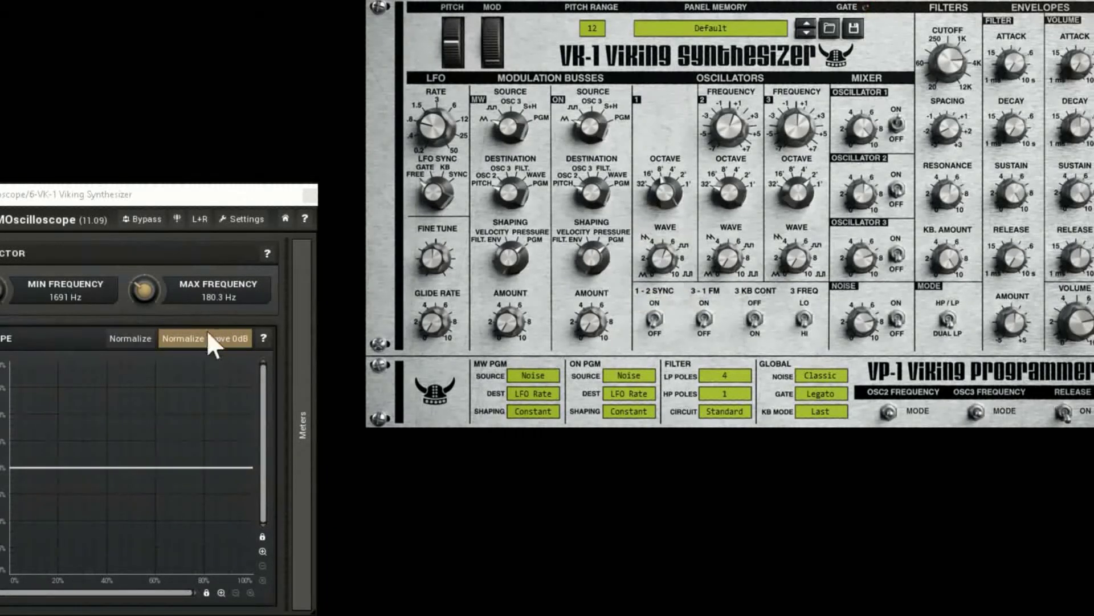
Set the oscilloscope's maximum frequency to 20.56 Hz and enable Normalize
{"action": "mouse_move", "coordinate": [137, 292]}
{"action": "left_mouse_down"}
{"action": "mouse_move", "coordinate": [137, 308]}
{"action": "mouse_move", "coordinate": [136, 291]}
{"action": "left_mouse_up"}
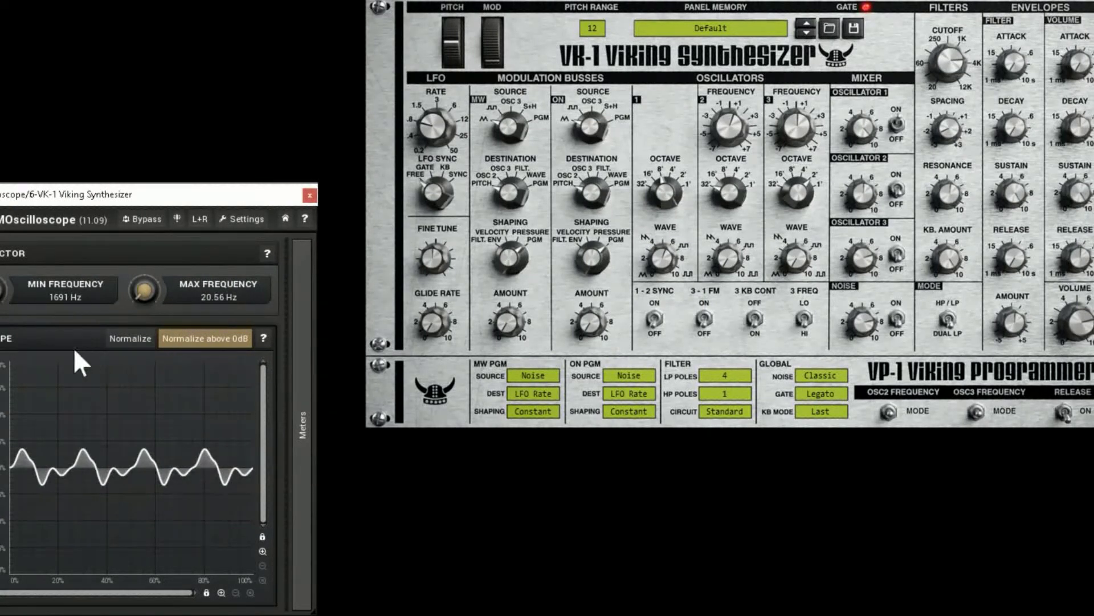
{"action": "left_click", "coordinate": [134, 338]}
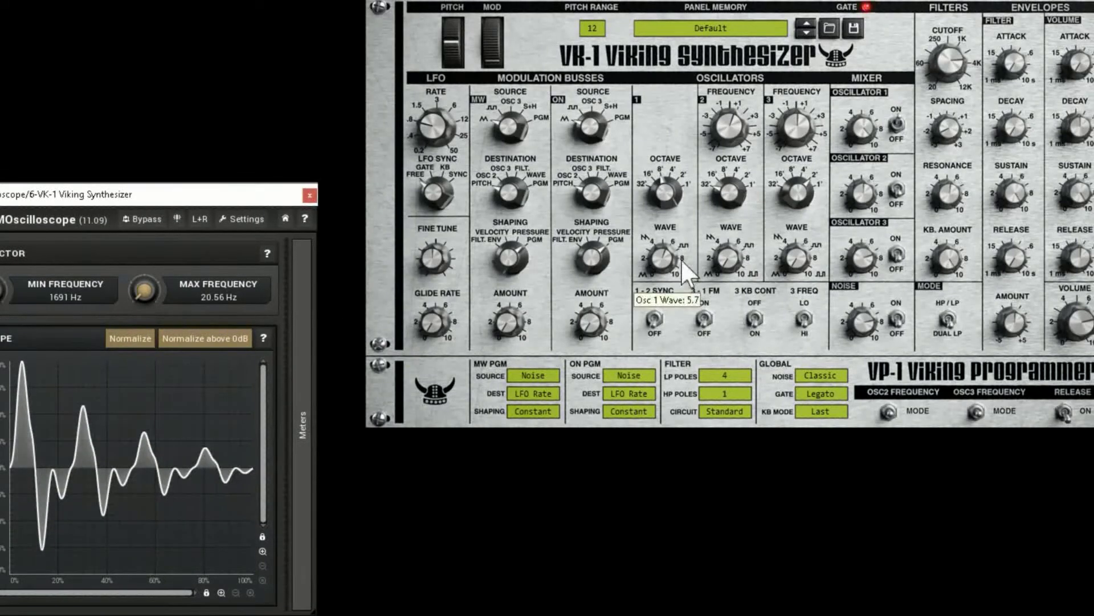
Raise oscillator 1's wave and toggle the sync between oscillators 1 and 2 to demonstrate it
{"action": "left_click_drag", "start_coordinate": [663, 261], "coordinate": [661, 163]}
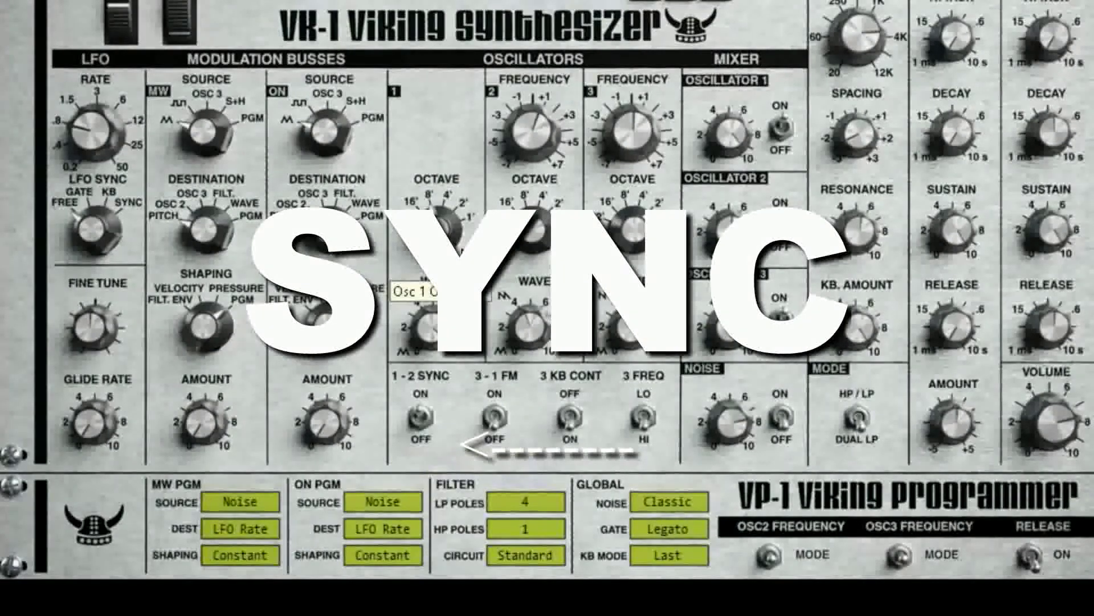
{"action": "left_click", "coordinate": [422, 419]}
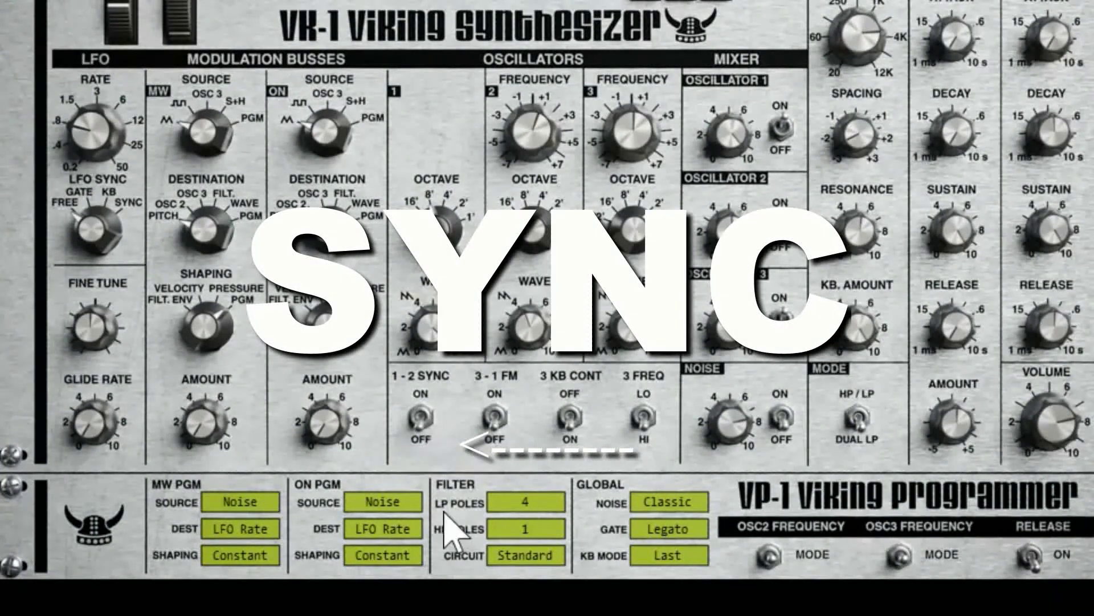
{"action": "left_click", "coordinate": [419, 421]}
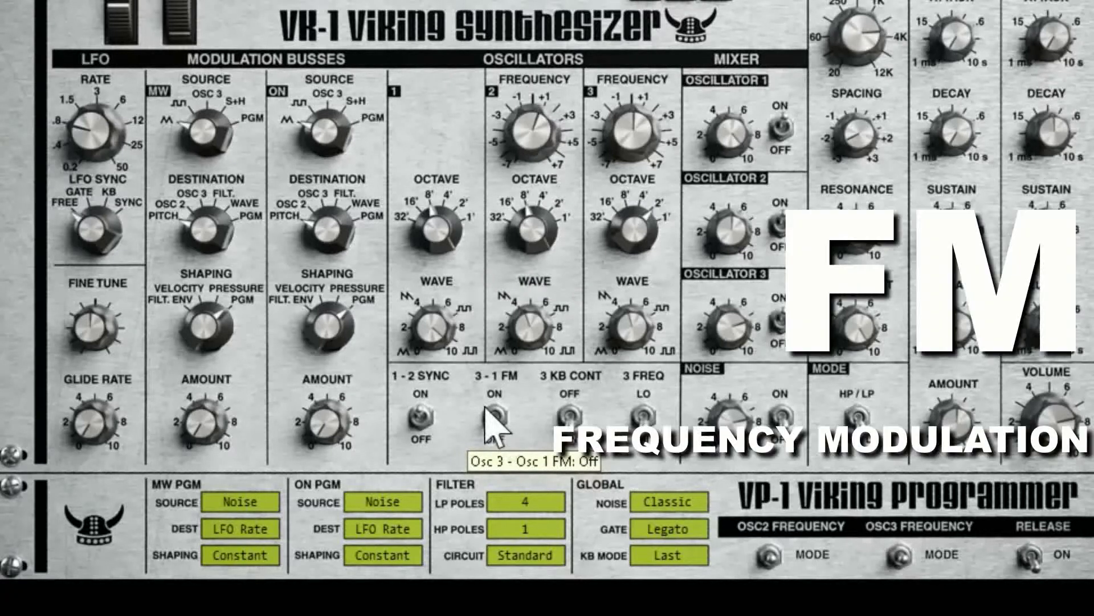
Toggle 3-1 FM and compare oscillator 3's semitone and fine frequency modes, setting the semitone frequency to -2 and detuning in fine mode
{"action": "left_click", "coordinate": [492, 415]}
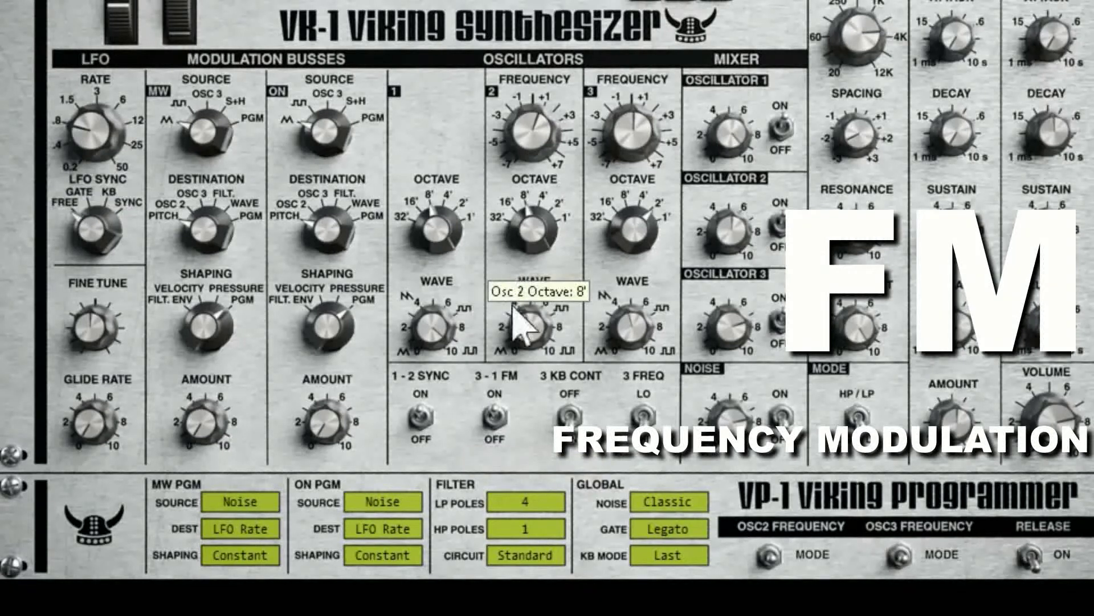
{"action": "left_click_drag", "start_coordinate": [630, 174], "coordinate": [621, 40]}
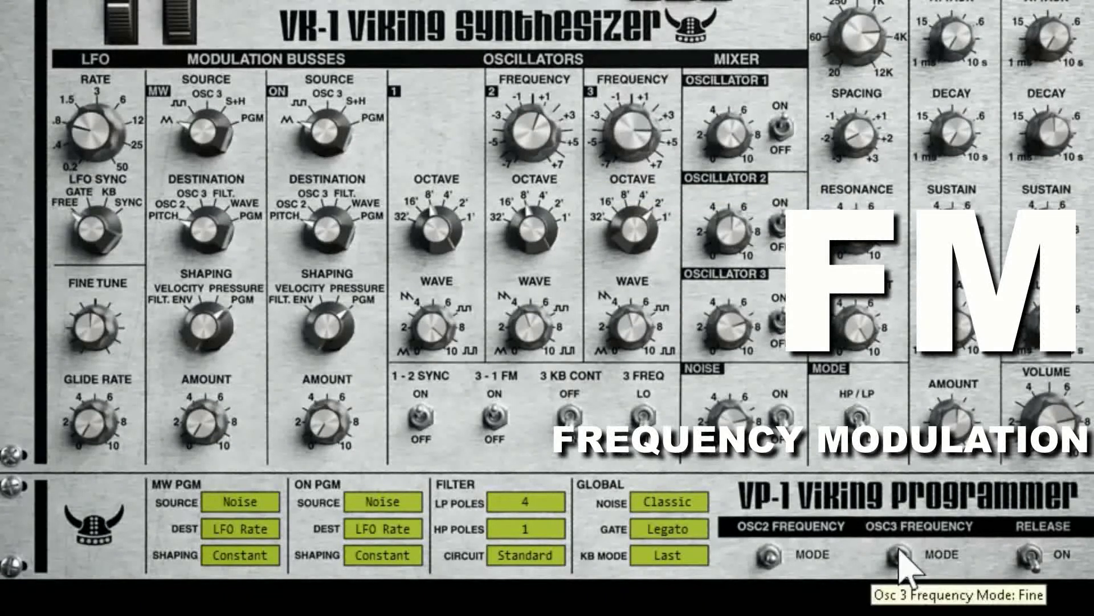
{"action": "left_click", "coordinate": [909, 573]}
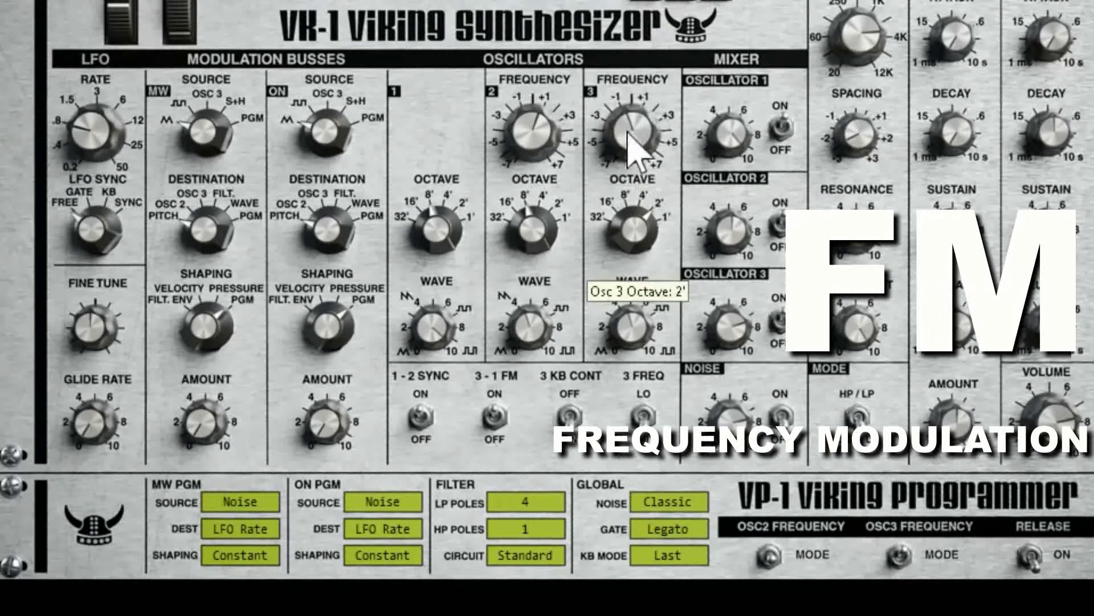
{"action": "mouse_move", "coordinate": [644, 130]}
{"action": "left_mouse_down"}
{"action": "mouse_move", "coordinate": [644, 86]}
{"action": "mouse_move", "coordinate": [661, 165]}
{"action": "mouse_move", "coordinate": [664, 123]}
{"action": "left_mouse_up"}
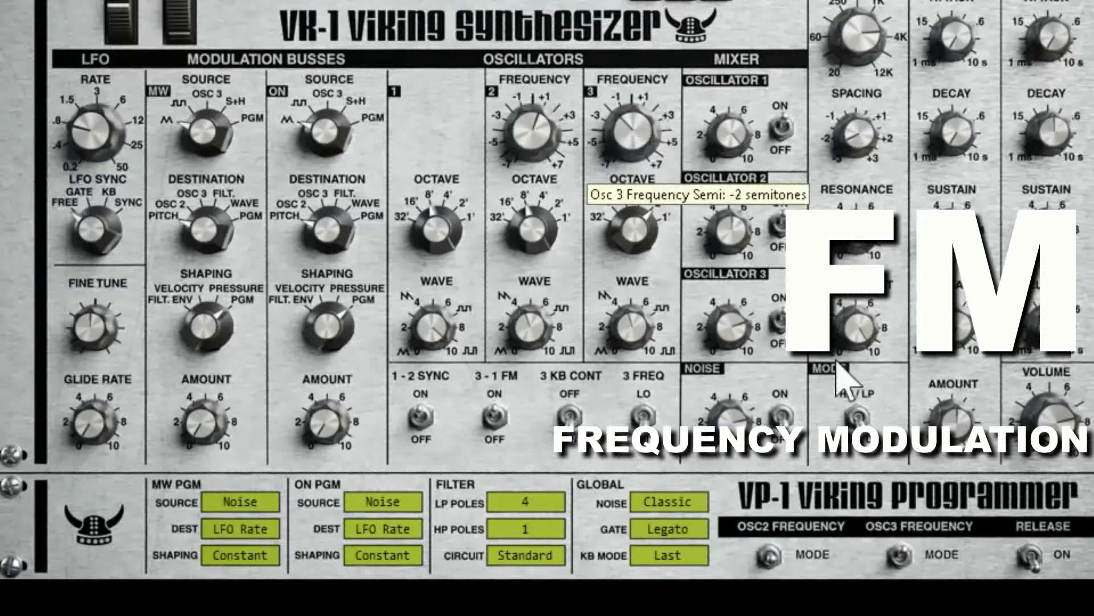
{"action": "left_click", "coordinate": [898, 556]}
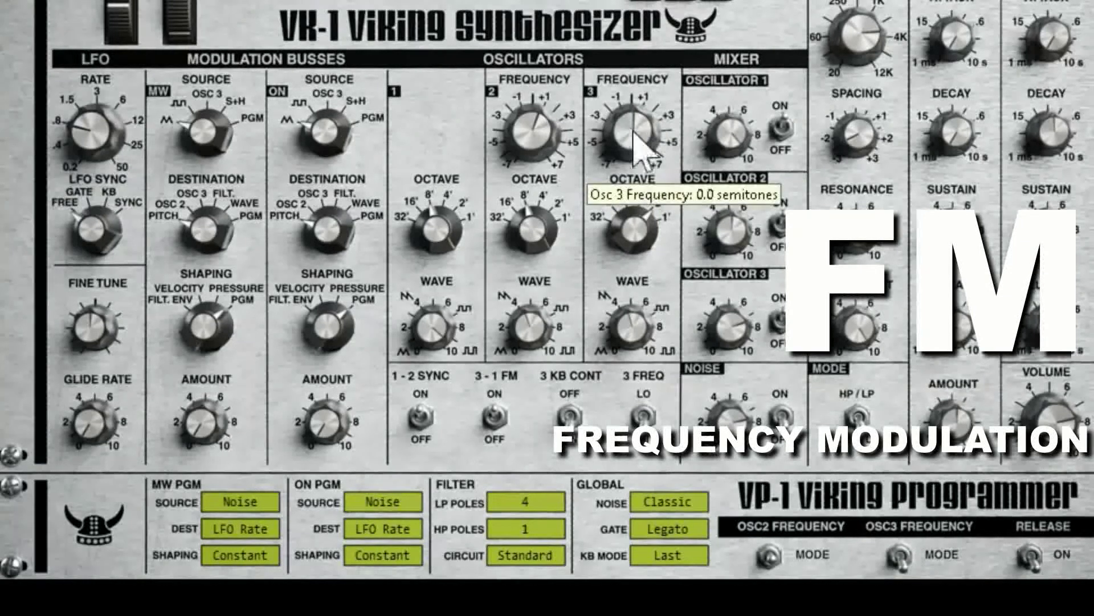
{"action": "left_click_drag", "start_coordinate": [637, 136], "coordinate": [654, 171]}
Toggle the 3-1 FM switch, leaving it on, and sweep oscillator 3's frequency upward
{"action": "left_click", "coordinate": [494, 419]}
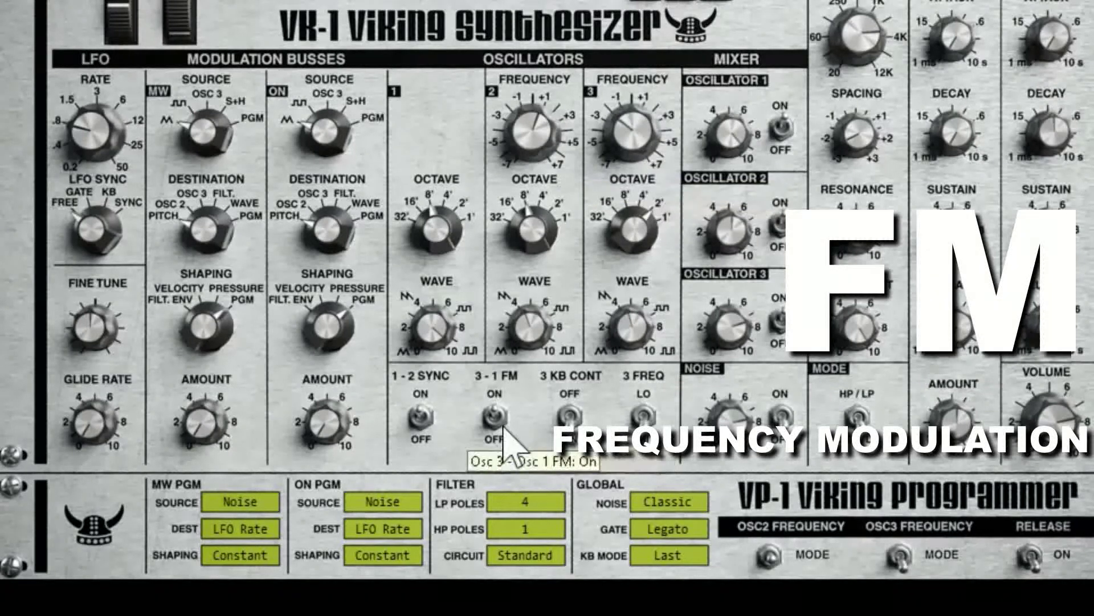
{"action": "left_click", "coordinate": [420, 419]}
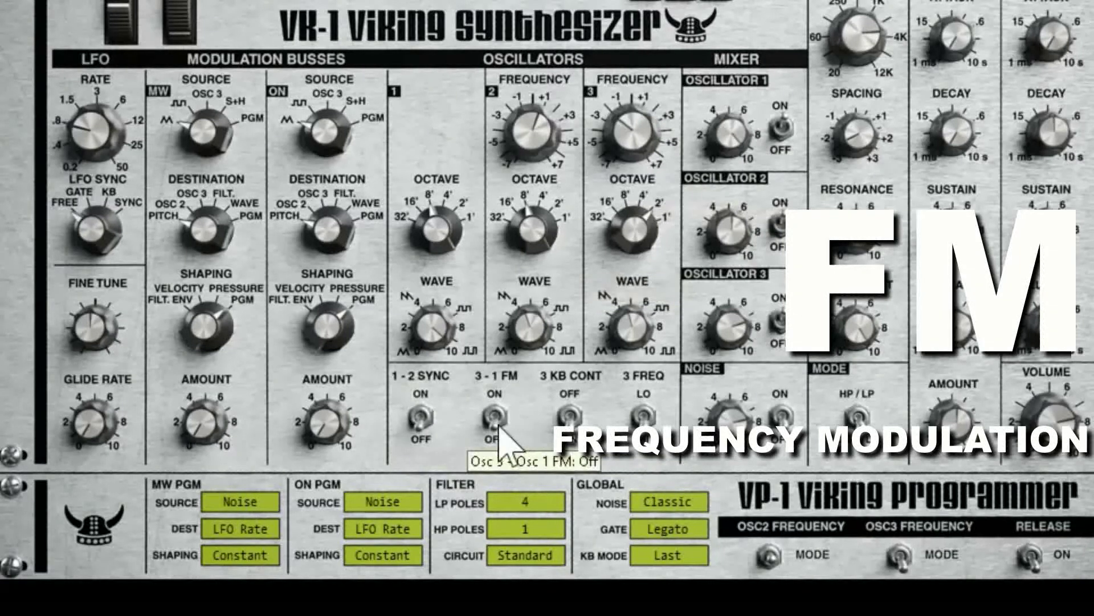
{"action": "left_click", "coordinate": [494, 420]}
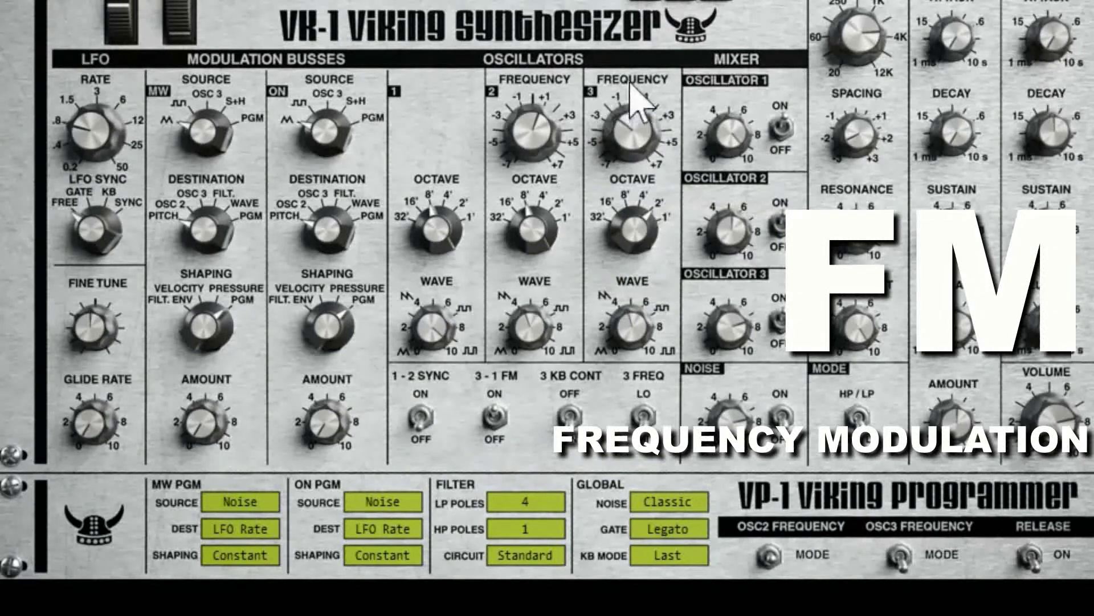
{"action": "left_click_drag", "start_coordinate": [633, 137], "coordinate": [624, 30]}
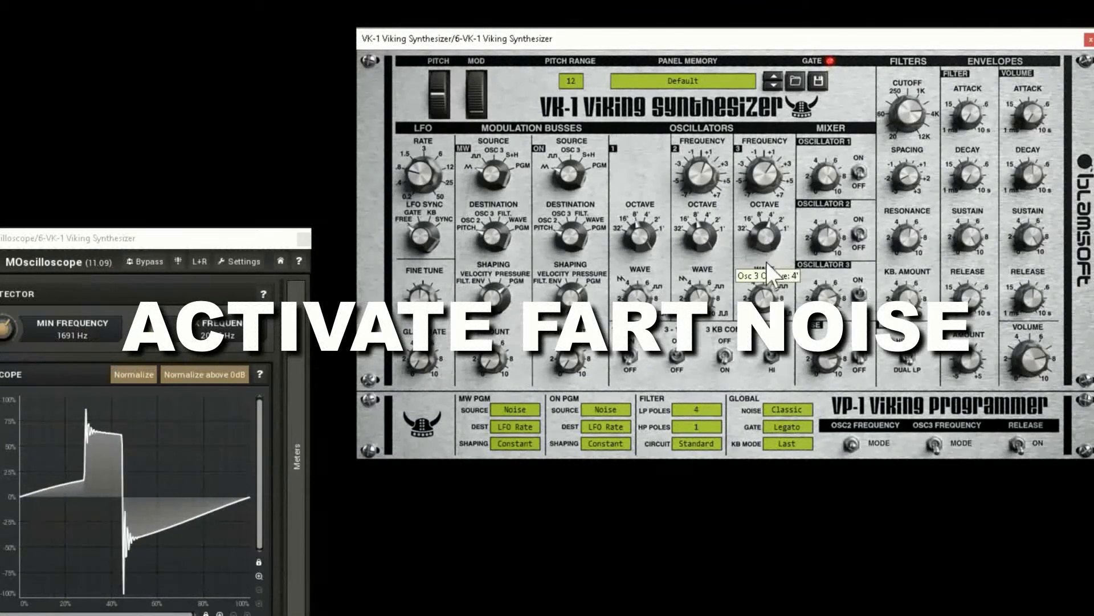
Compare oscillator 3's Hi and Lo frequency ranges, lower its wave to 0.0 and leave the range on Lo
{"action": "scroll", "coordinate": [766, 263], "scroll_direction": "down", "scroll_amount": 2}
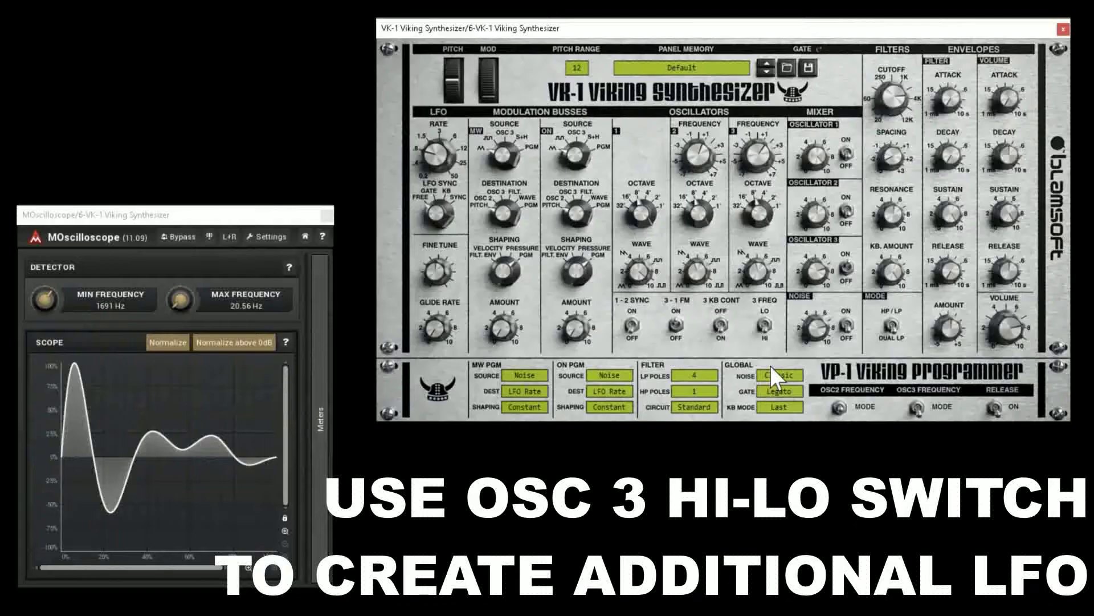
{"action": "left_click", "coordinate": [644, 417]}
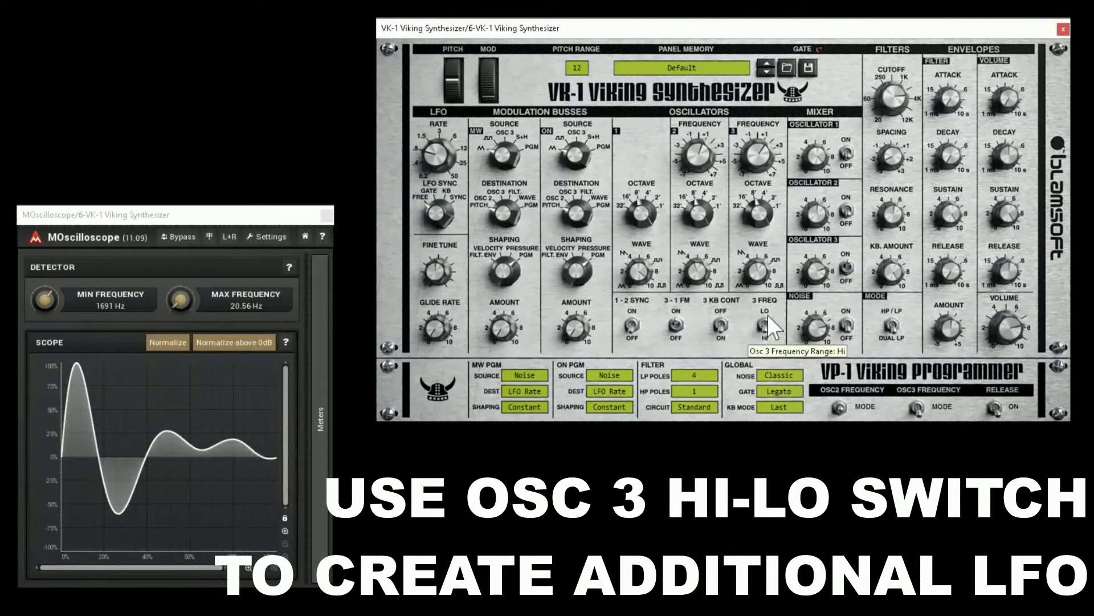
{"action": "left_click", "coordinate": [765, 319]}
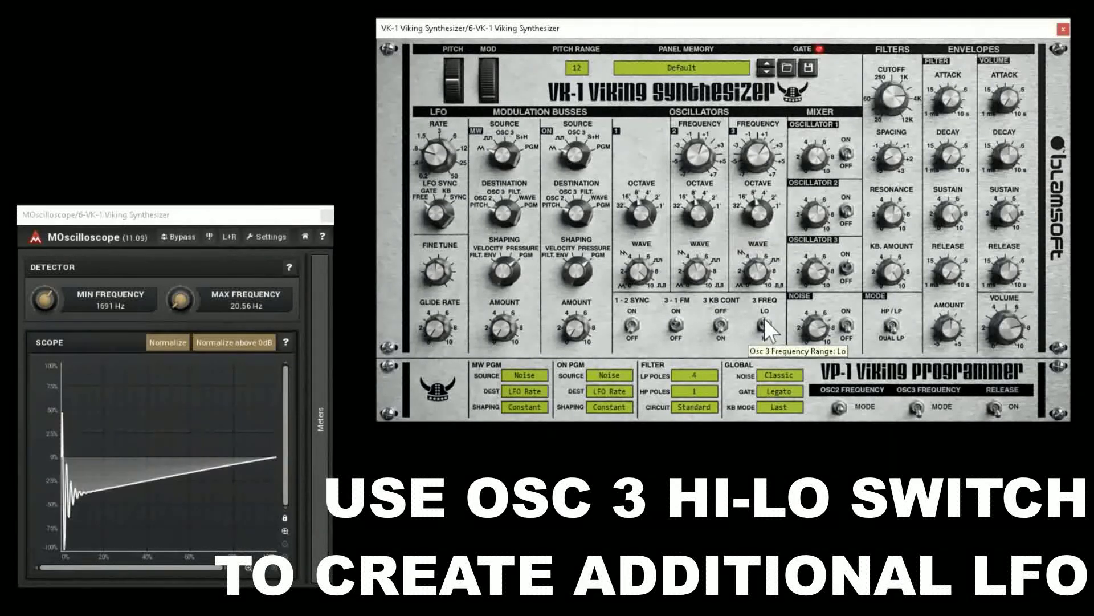
{"action": "left_click", "coordinate": [764, 319]}
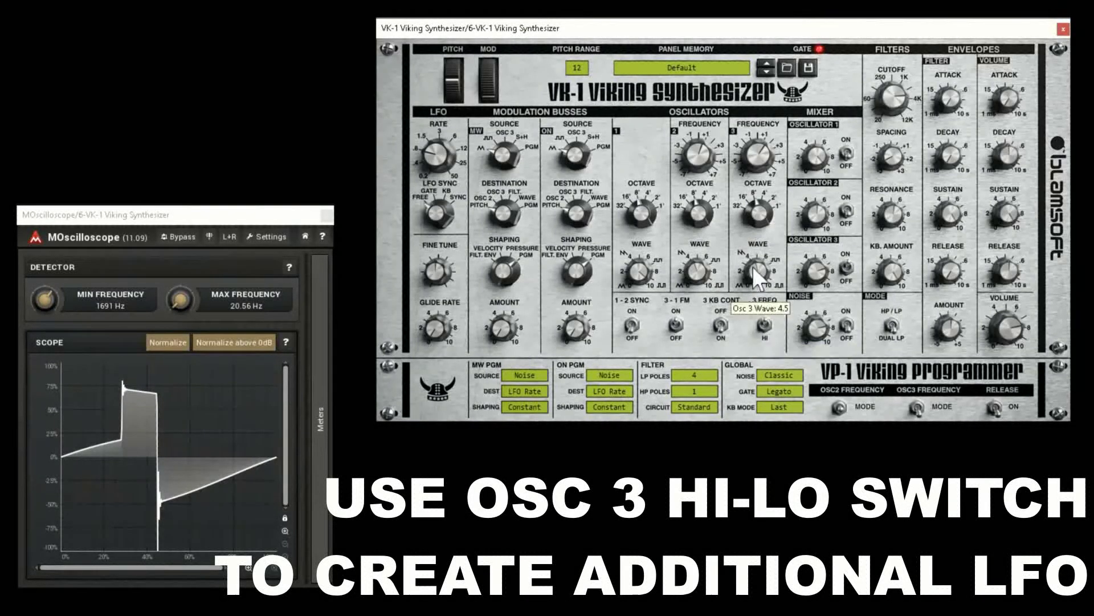
{"action": "left_click_drag", "start_coordinate": [759, 224], "coordinate": [760, 321]}
{"action": "left_click", "coordinate": [763, 323]}
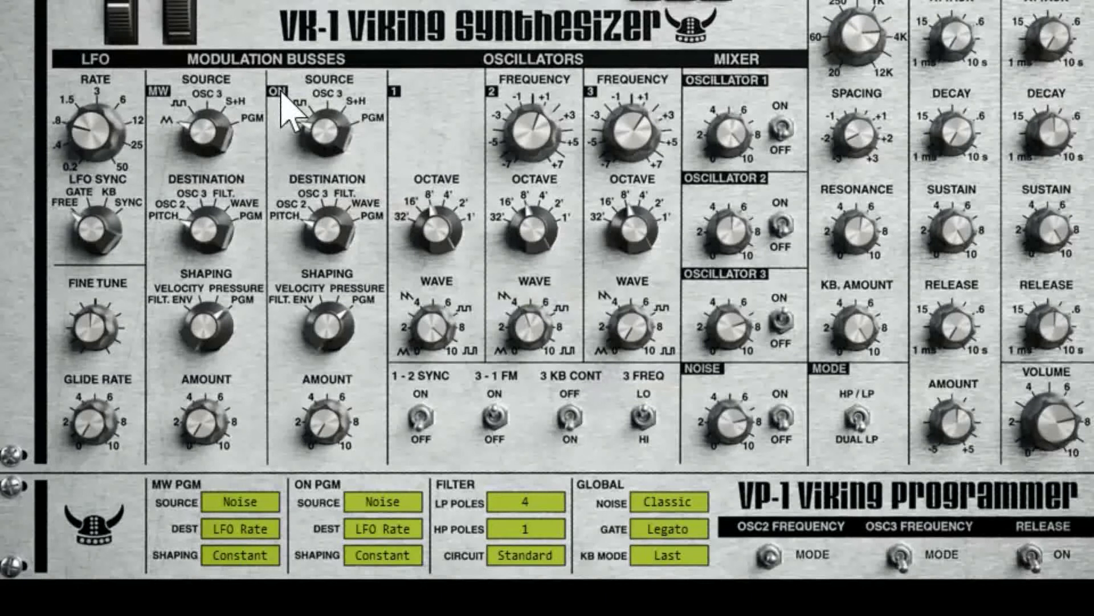
Set oscillator 3's frequency range to Hi
{"action": "mouse_move", "coordinate": [297, 108]}
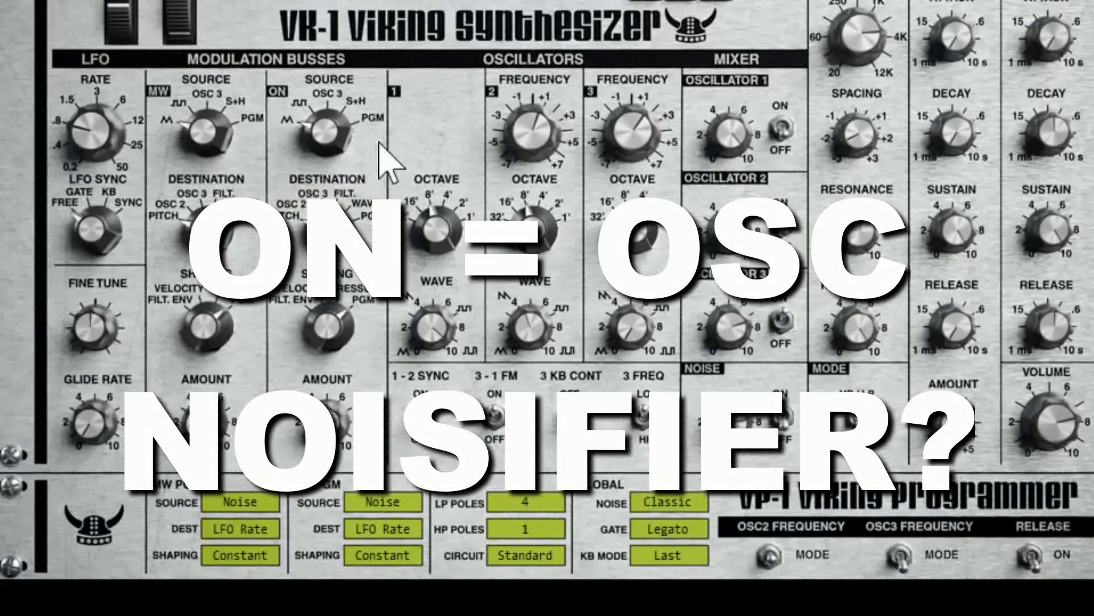
{"action": "mouse_move", "coordinate": [771, 218]}
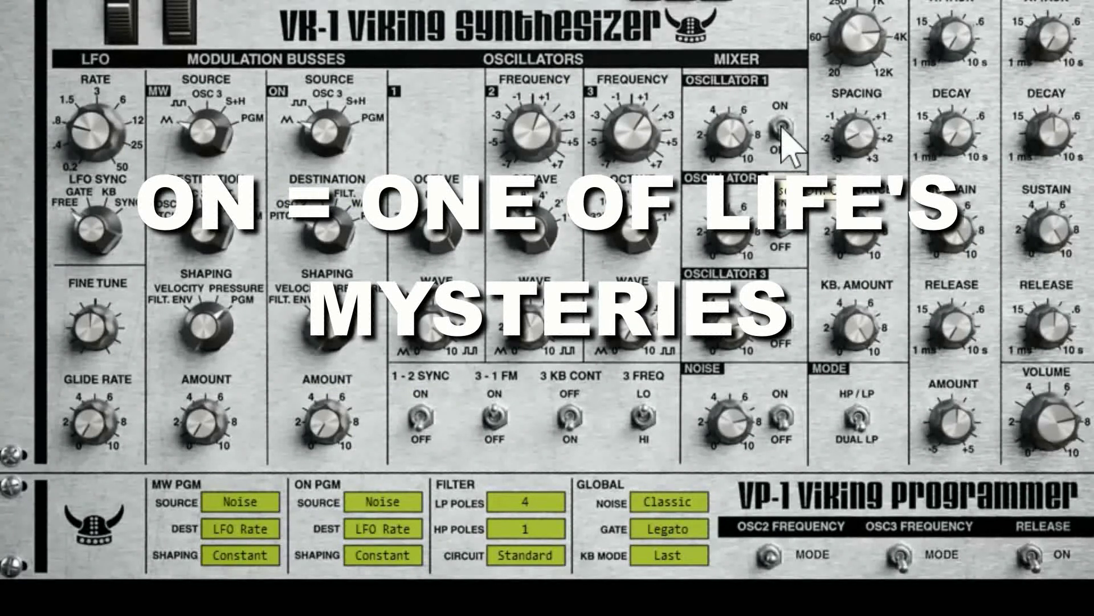
{"action": "mouse_move", "coordinate": [782, 324]}
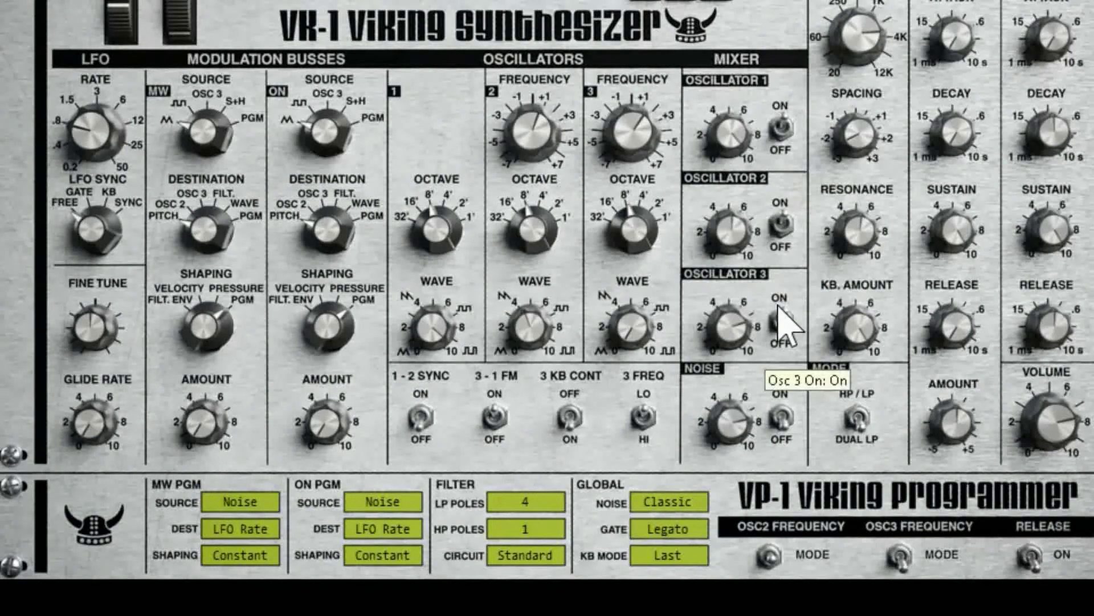
{"action": "mouse_move", "coordinate": [650, 442]}
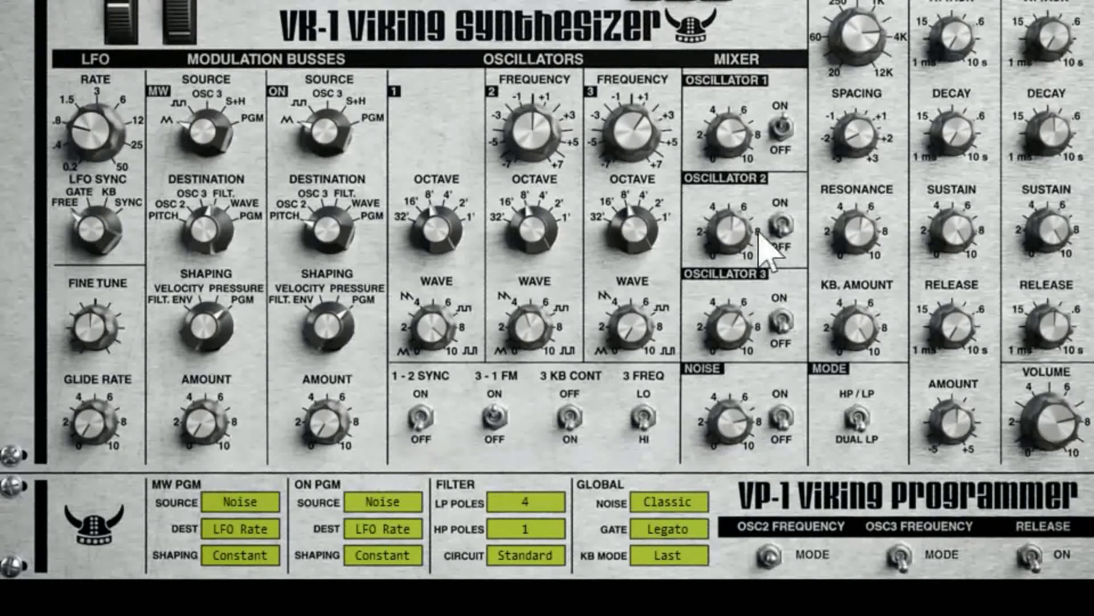
{"action": "left_click", "coordinate": [650, 436]}
Turn off 3-1 FM and raise oscillator 3's frequency
{"action": "mouse_move", "coordinate": [676, 331]}
{"action": "mouse_move", "coordinate": [753, 412]}
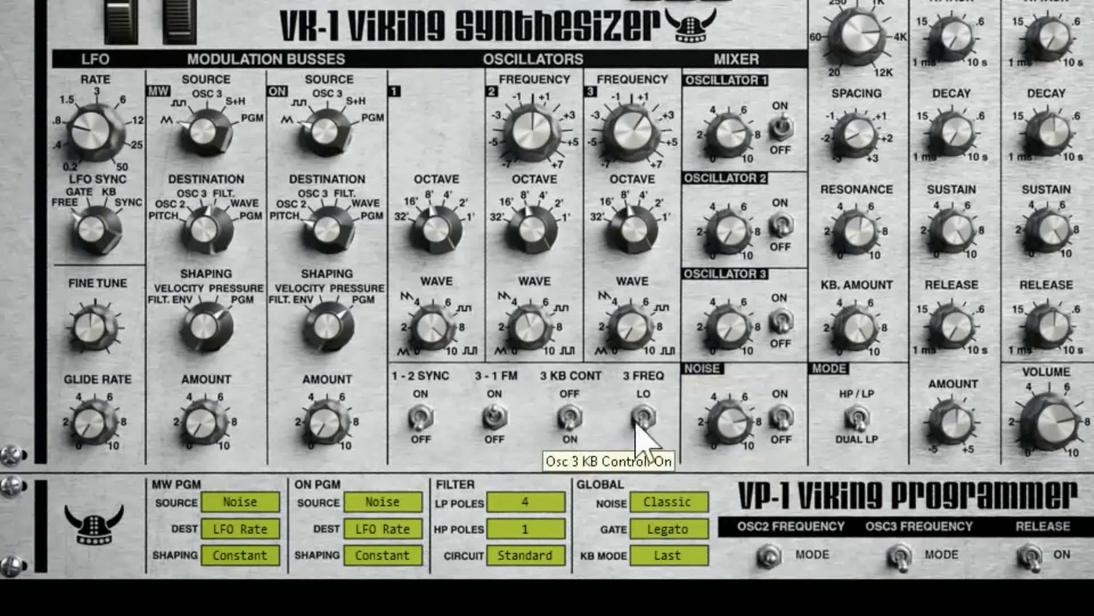
{"action": "left_click", "coordinate": [492, 419]}
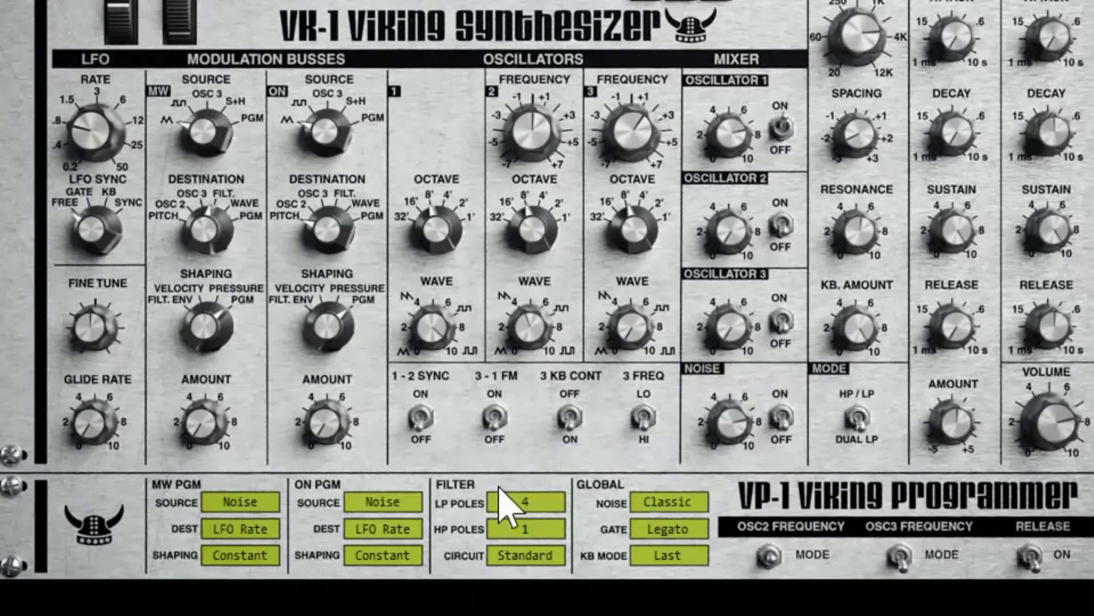
{"action": "left_click", "coordinate": [503, 383]}
{"action": "left_click_drag", "start_coordinate": [632, 152], "coordinate": [679, 141]}
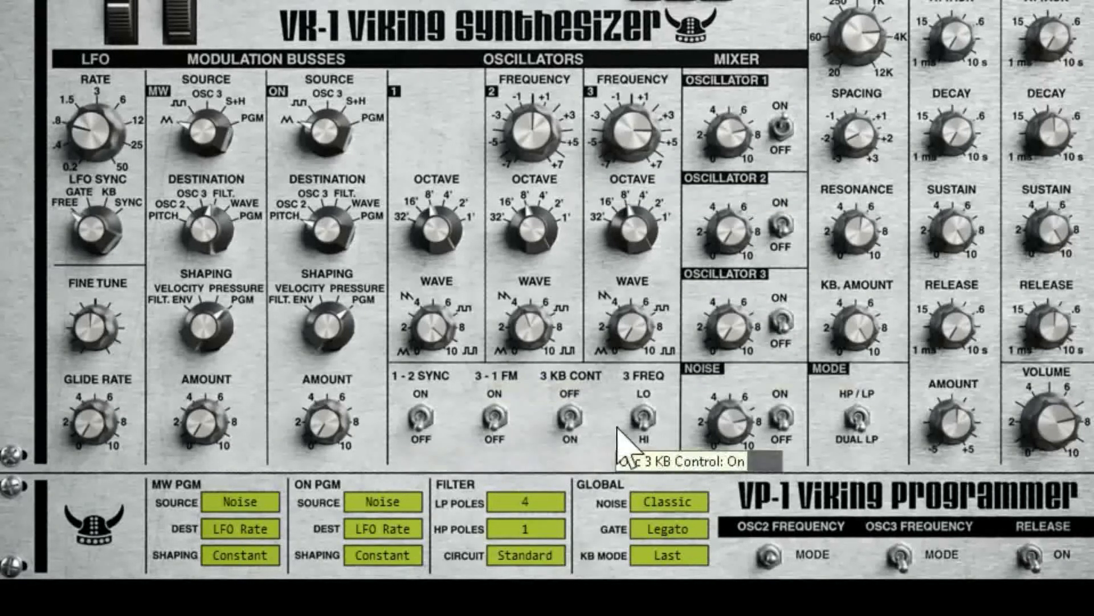
Set the ON modulation bus source to Osc 3 and switch oscillator 3's frequency range to Lo
{"action": "left_click", "coordinate": [643, 417]}
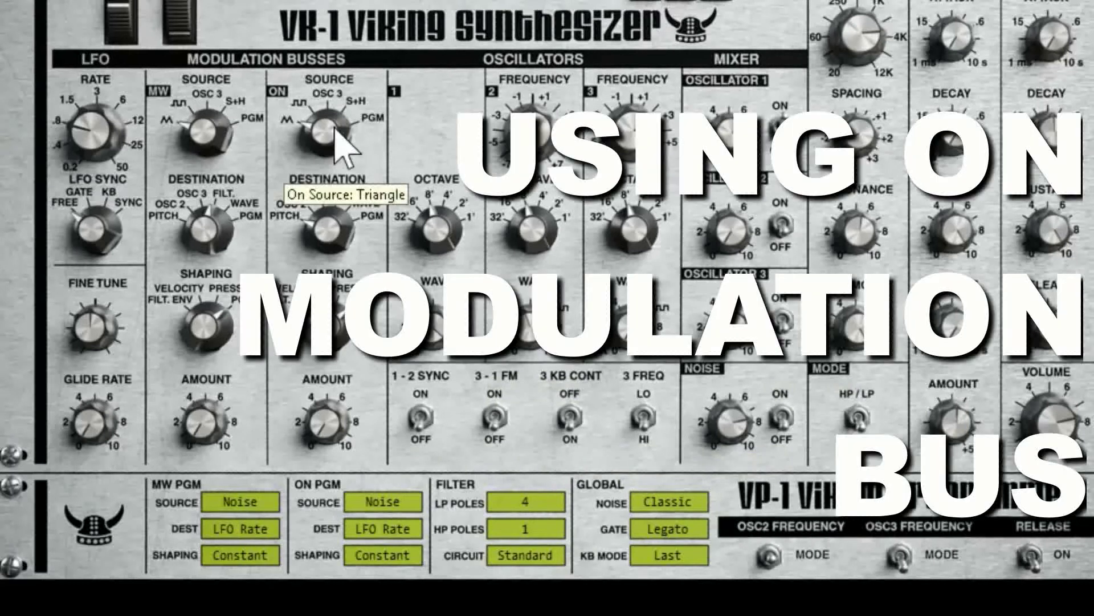
{"action": "left_click_drag", "start_coordinate": [322, 132], "coordinate": [371, 146]}
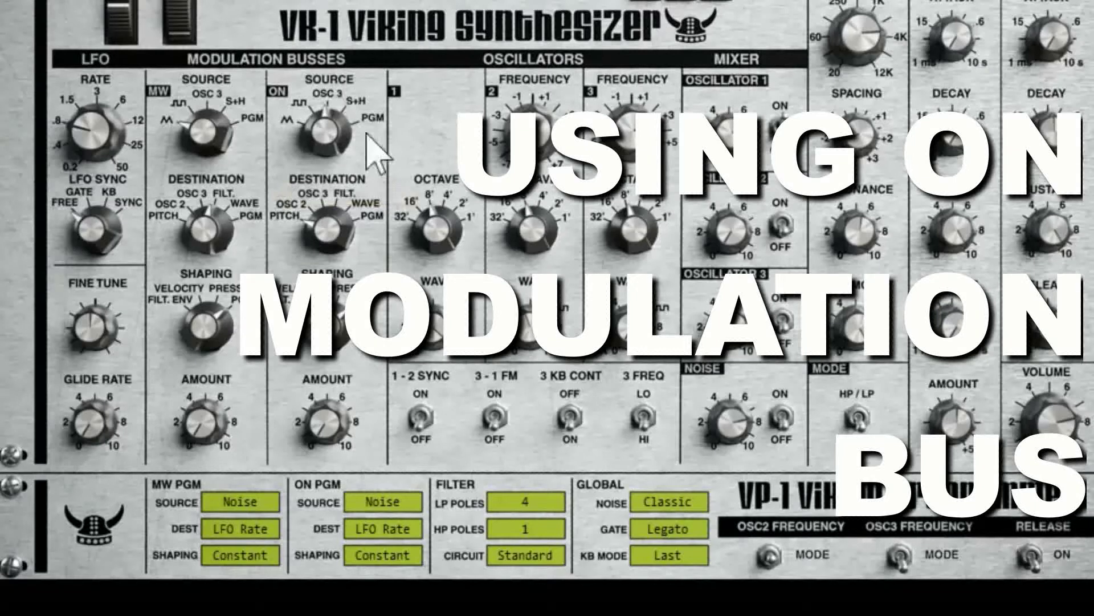
{"action": "left_click", "coordinate": [643, 418]}
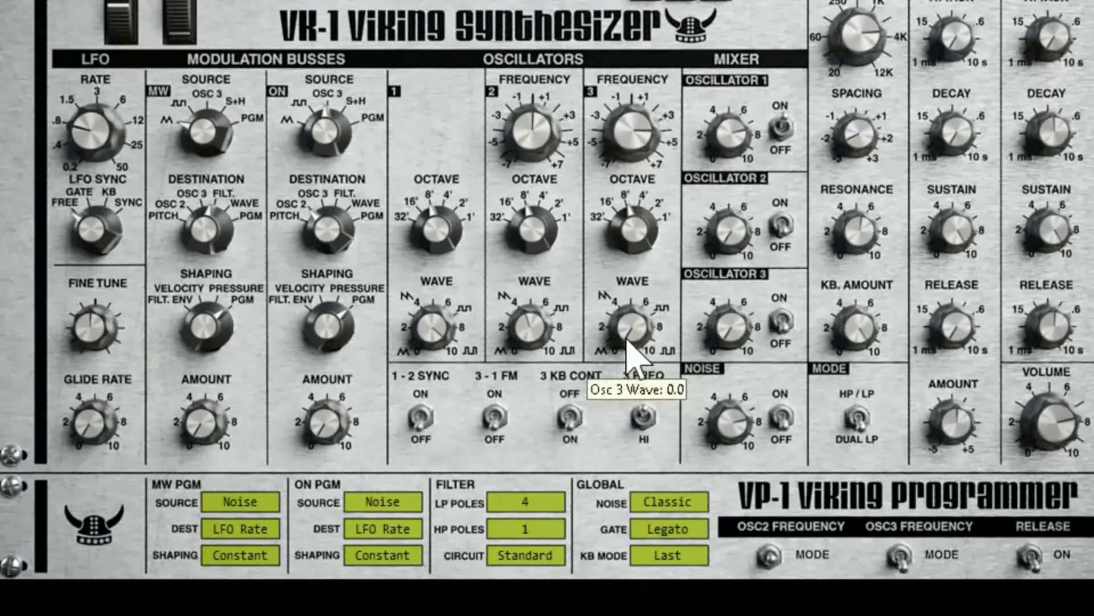
Raise oscillator 3's wave and octave and increase the ON modulation bus amount from 0.0
{"action": "left_click_drag", "start_coordinate": [627, 341], "coordinate": [644, 272]}
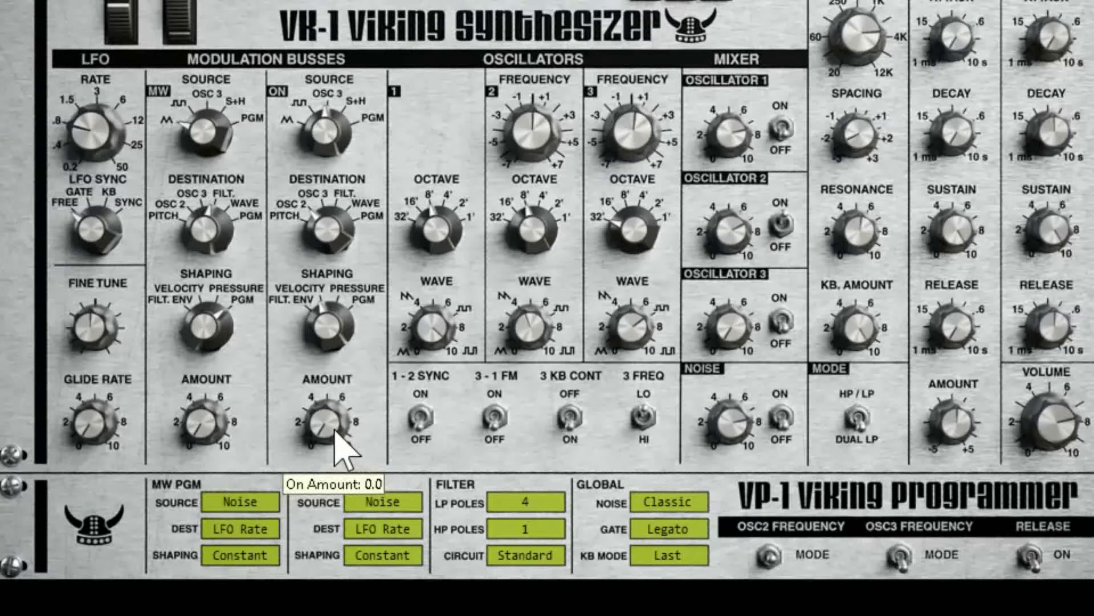
{"action": "left_click_drag", "start_coordinate": [336, 439], "coordinate": [320, 286]}
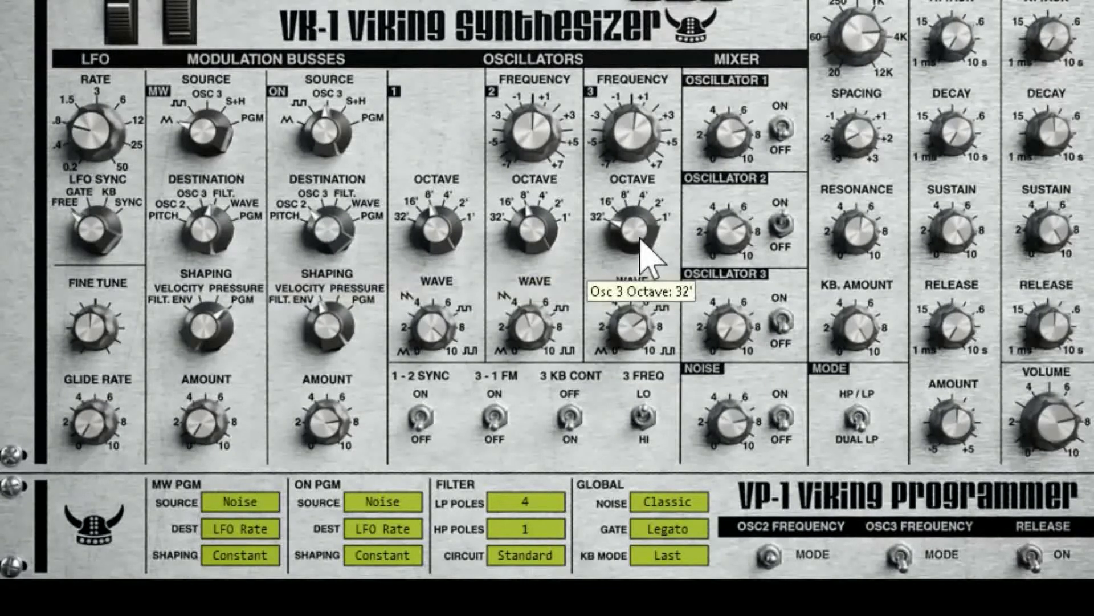
{"action": "left_click_drag", "start_coordinate": [628, 215], "coordinate": [627, 207]}
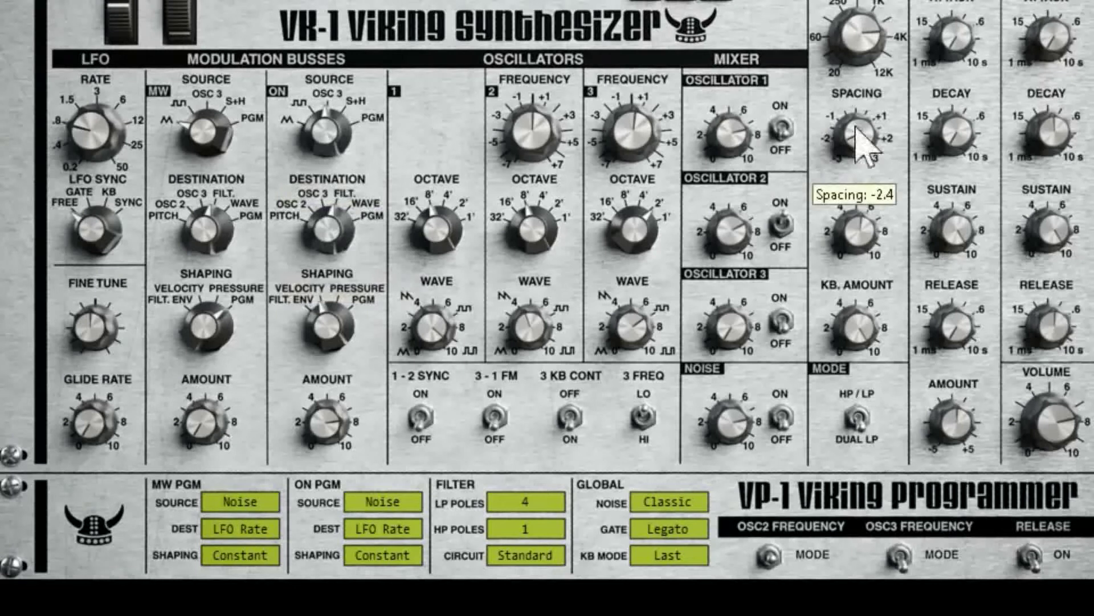
Set the filter resonance to 5.8 with a lower cutoff, and turn off oscillator 3's keyboard control
{"action": "left_click_drag", "start_coordinate": [868, 237], "coordinate": [866, 228]}
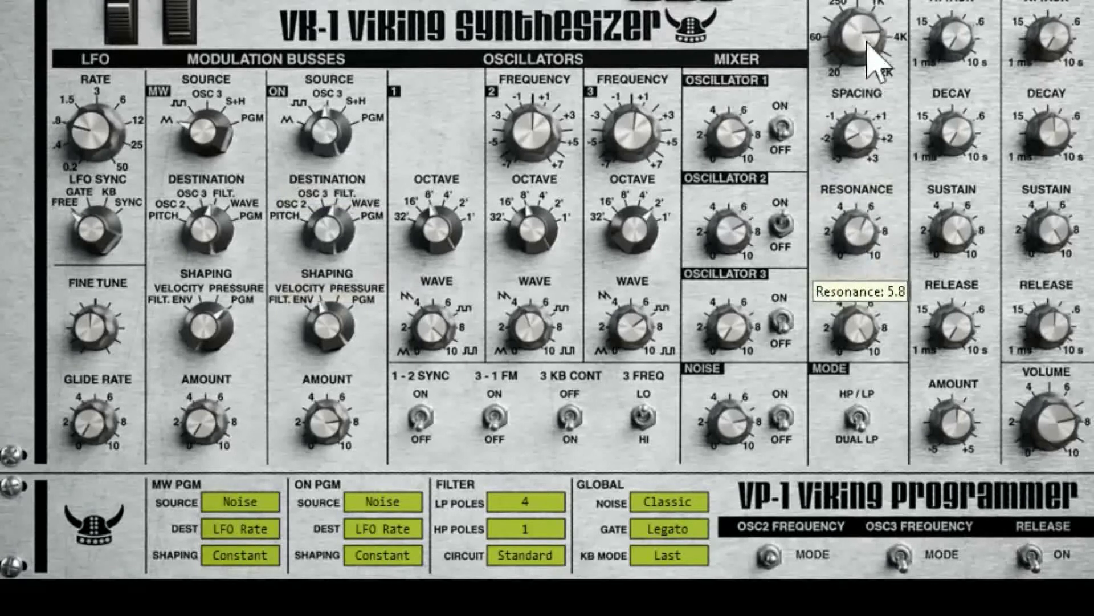
{"action": "left_click_drag", "start_coordinate": [867, 29], "coordinate": [878, 80]}
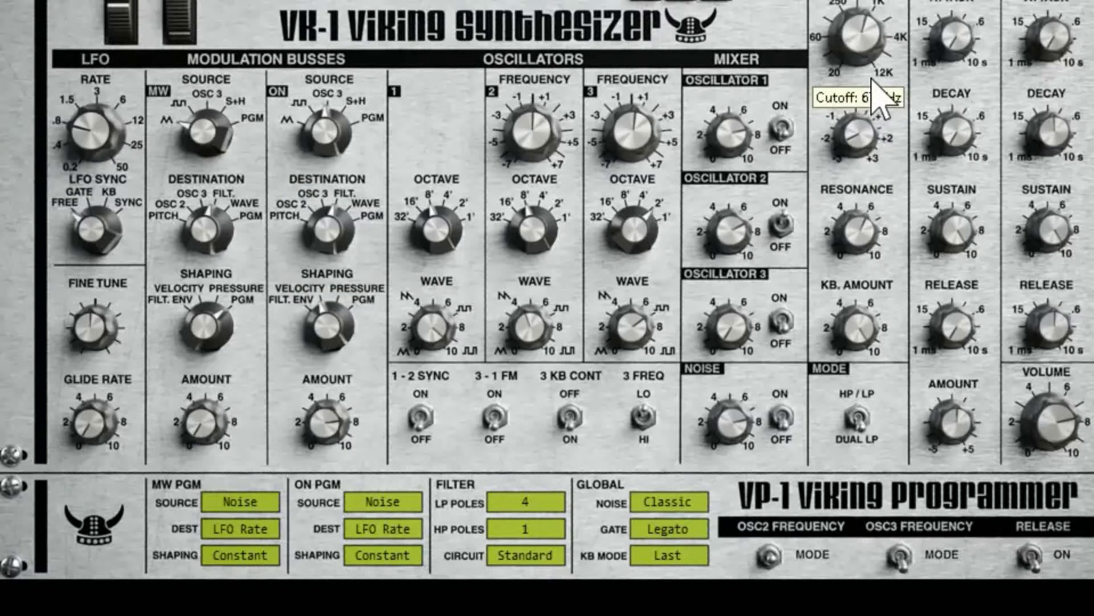
{"action": "left_click", "coordinate": [570, 419]}
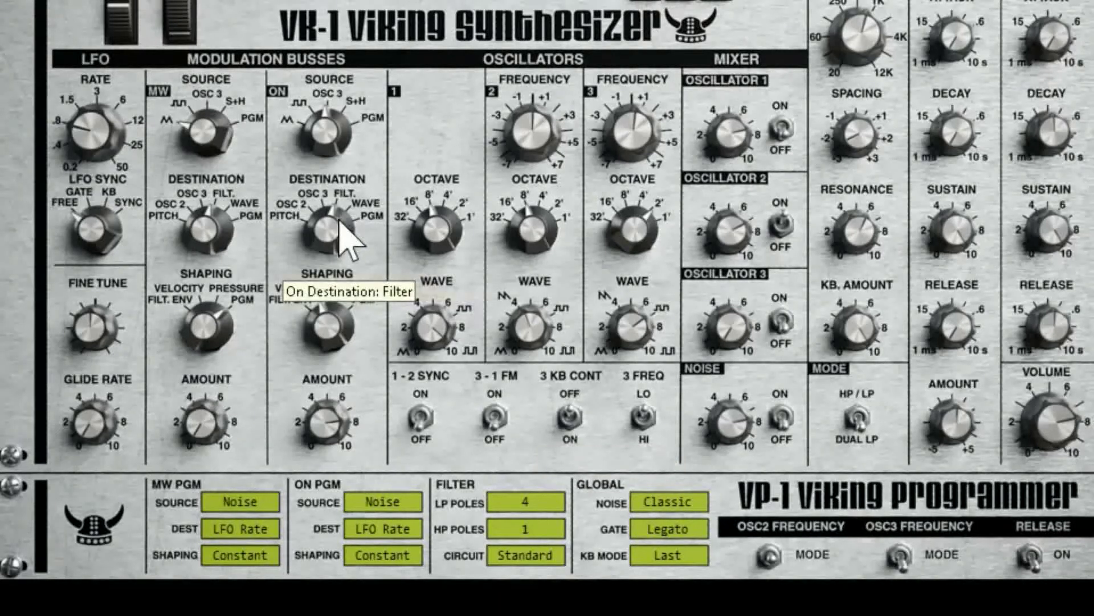
Move the ON modulation bus destination down from Filter and toggle oscillator 1's mixer switch
{"action": "left_click_drag", "start_coordinate": [340, 221], "coordinate": [324, 308]}
{"action": "left_click_drag", "start_coordinate": [328, 231], "coordinate": [325, 215]}
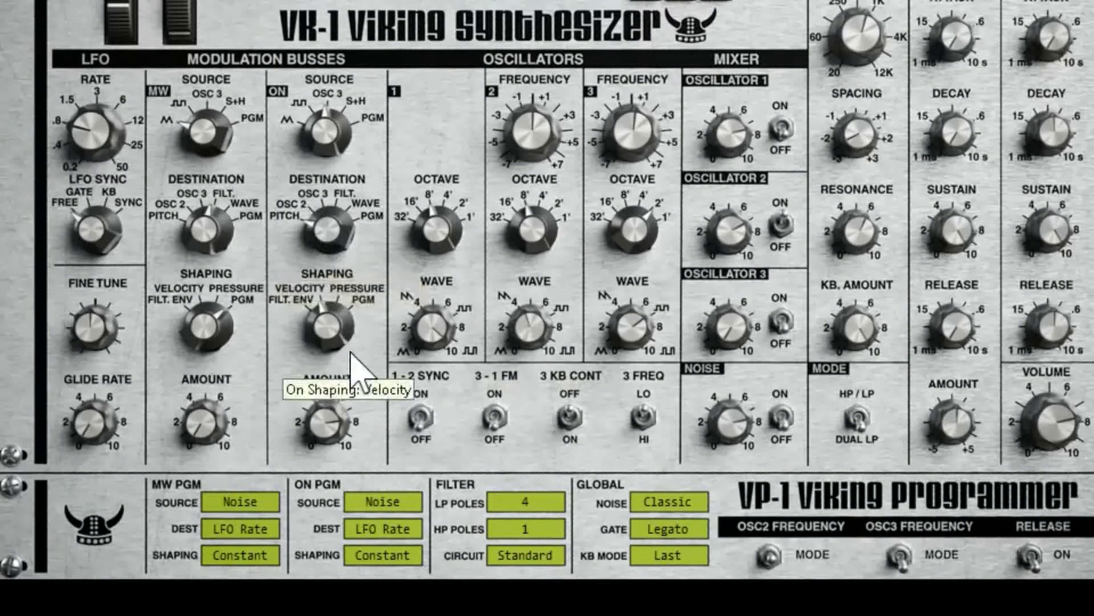
{"action": "left_click", "coordinate": [784, 117]}
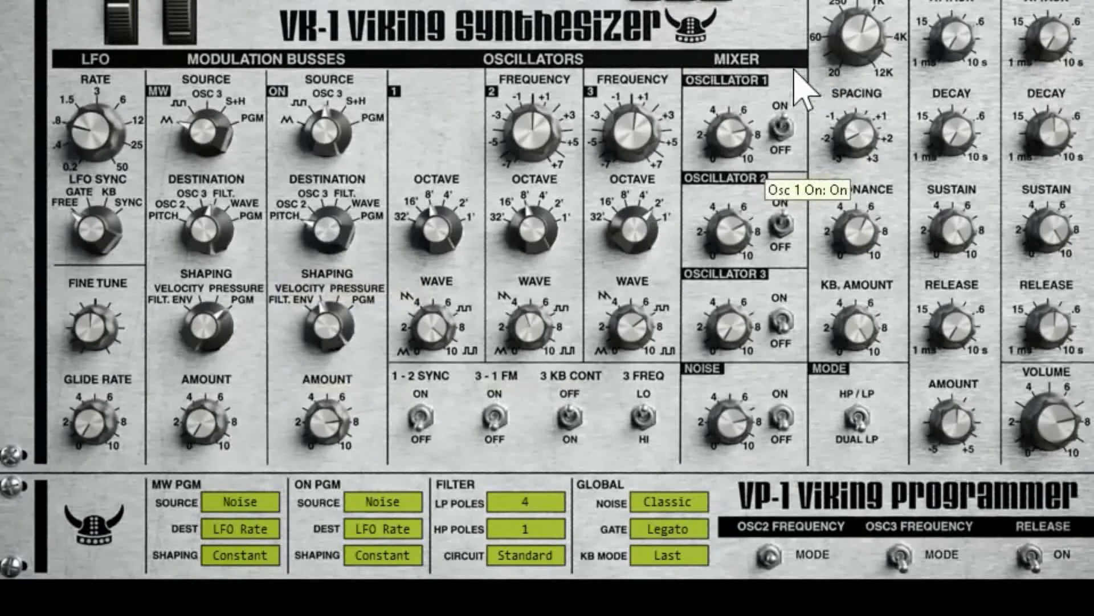
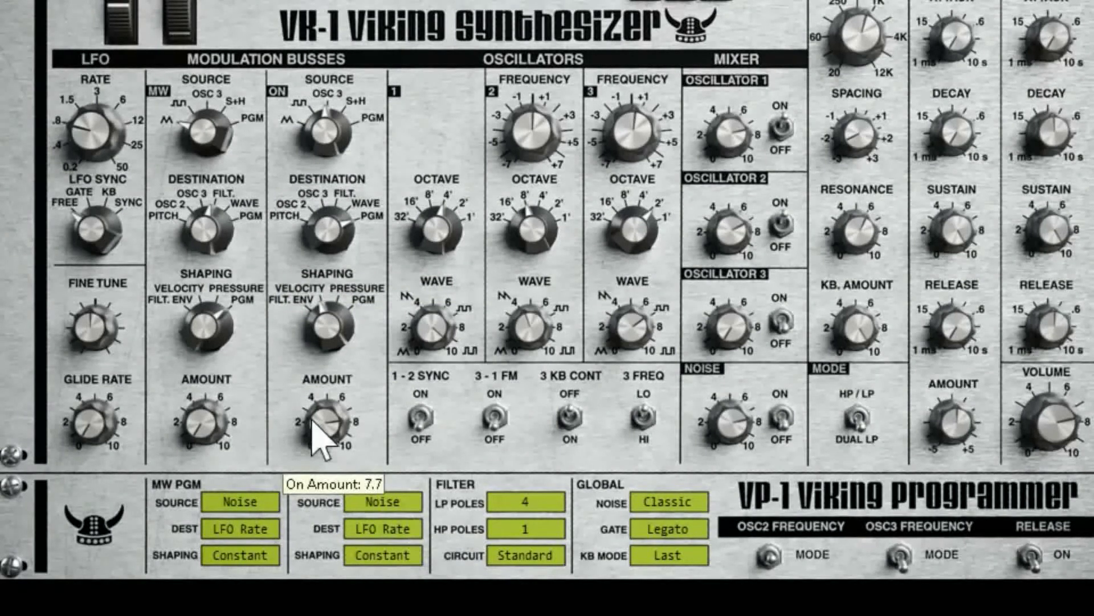
Turn the ON modulation bus shaping up past Velocity and the MW bus shaping down below Programmer
{"action": "mouse_move", "coordinate": [354, 295]}
{"action": "left_mouse_down"}
{"action": "mouse_move", "coordinate": [353, 231]}
{"action": "mouse_move", "coordinate": [350, 293]}
{"action": "left_mouse_up"}
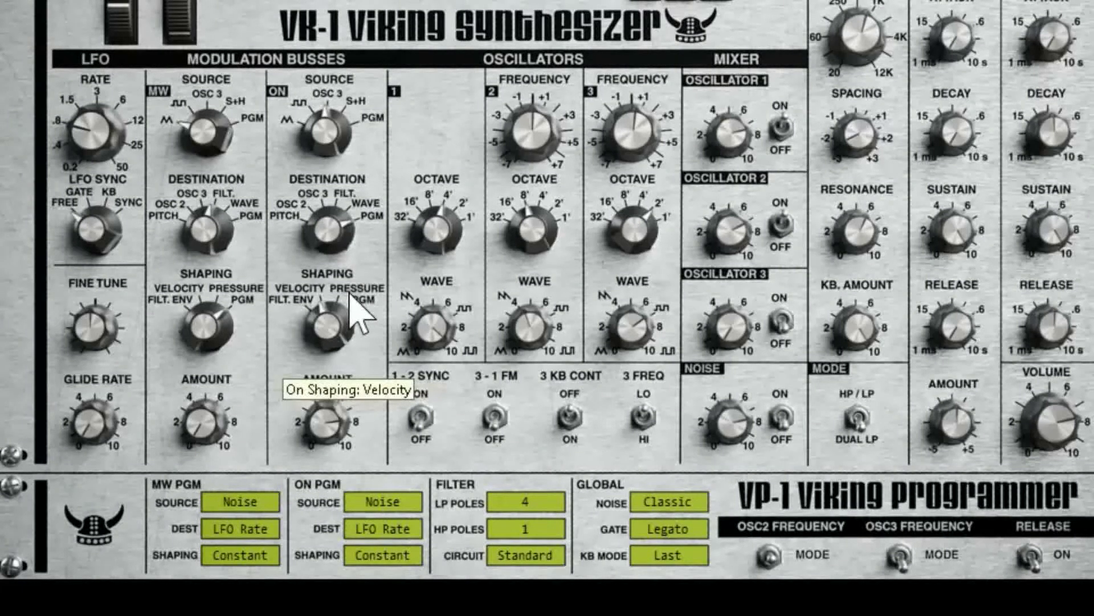
{"action": "mouse_move", "coordinate": [353, 308]}
{"action": "left_mouse_down"}
{"action": "mouse_move", "coordinate": [350, 329]}
{"action": "mouse_move", "coordinate": [364, 292]}
{"action": "left_mouse_up"}
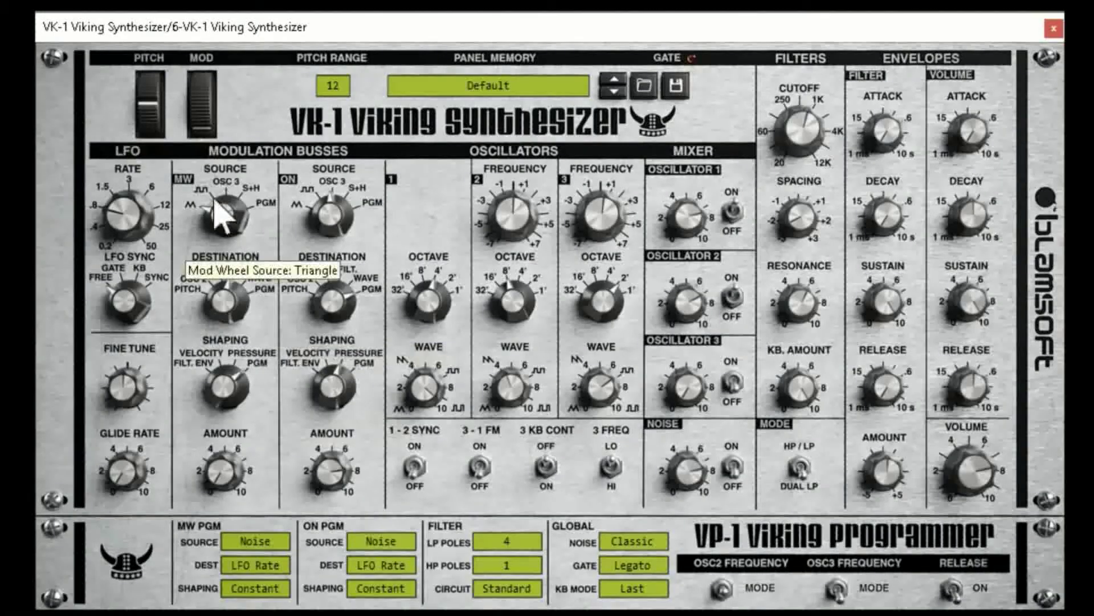
{"action": "left_click_drag", "start_coordinate": [233, 188], "coordinate": [232, 171]}
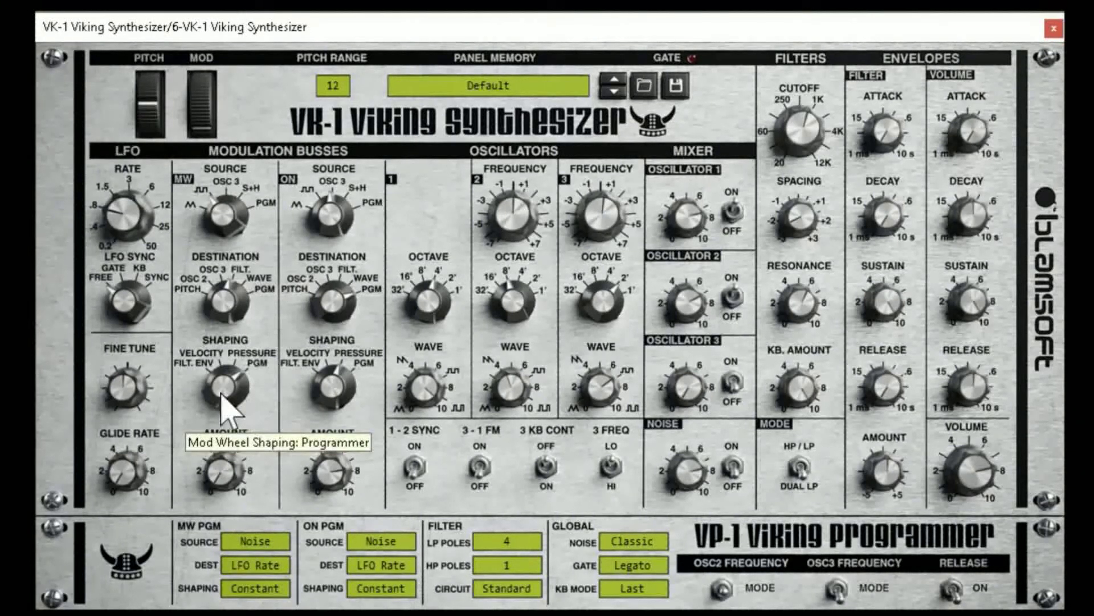
{"action": "left_click_drag", "start_coordinate": [228, 418], "coordinate": [240, 479]}
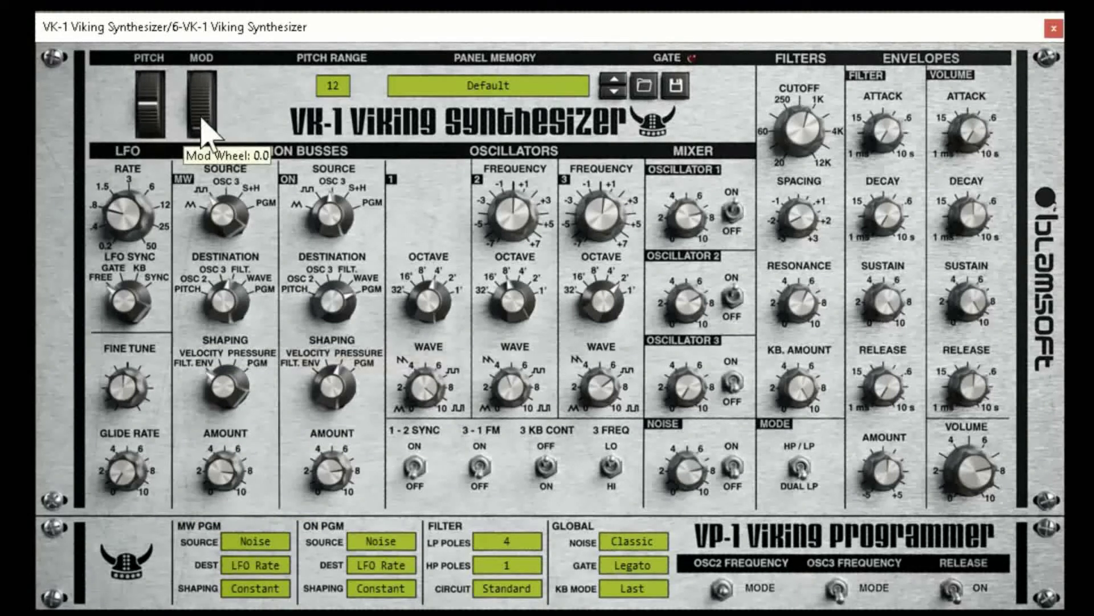
Sweep the mod wheel up and down with the MW bus destination on Filter, and leave the wheel raised
{"action": "left_click_drag", "start_coordinate": [201, 137], "coordinate": [207, 32]}
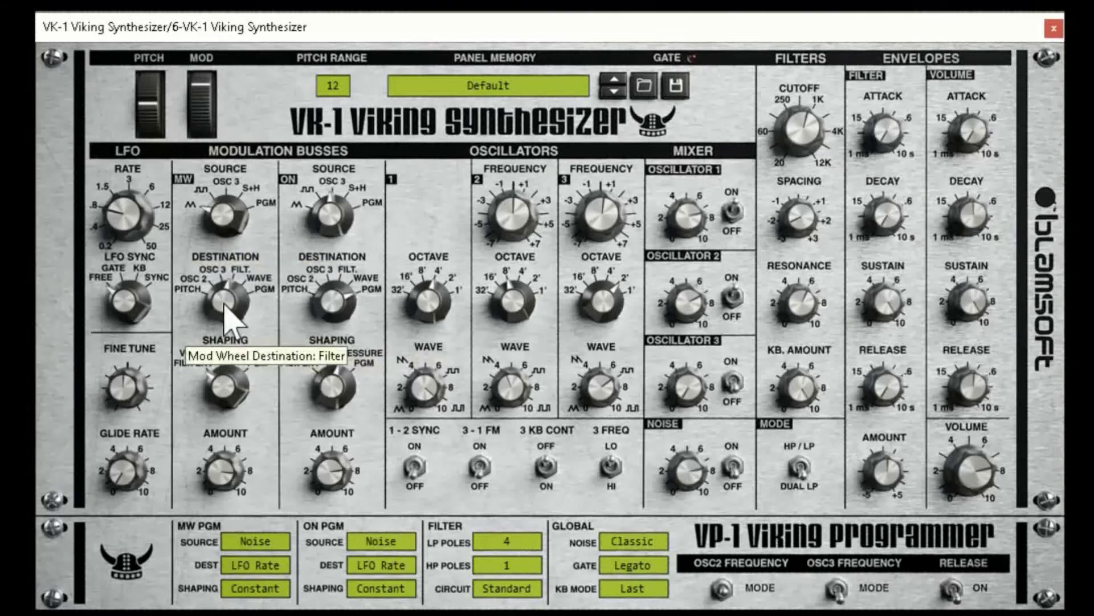
{"action": "left_click_drag", "start_coordinate": [217, 98], "coordinate": [234, 260]}
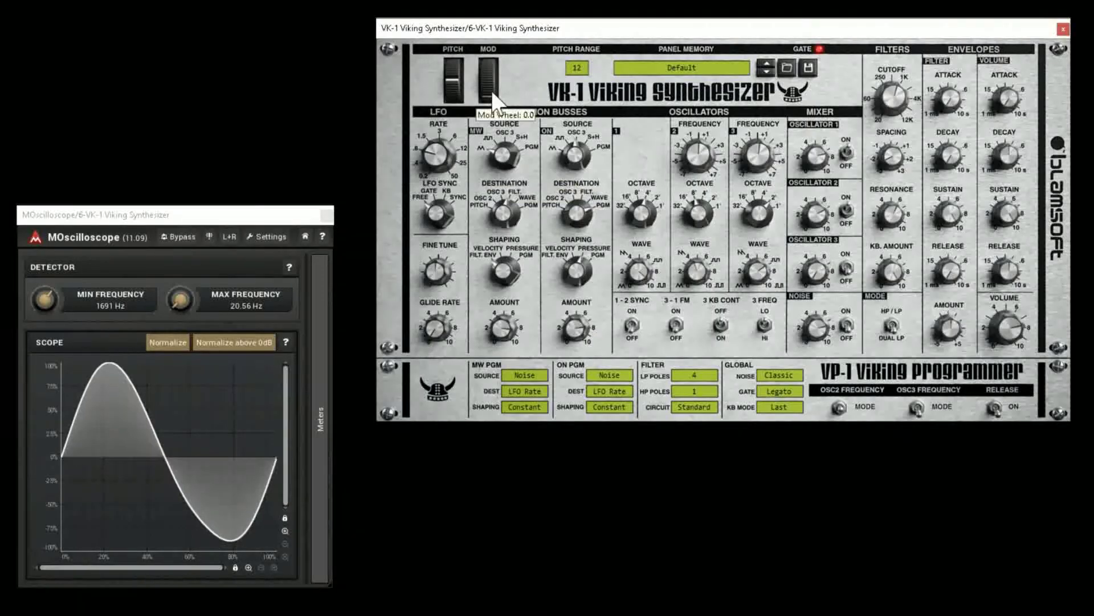
{"action": "left_click_drag", "start_coordinate": [206, 119], "coordinate": [200, 85]}
{"action": "left_click_drag", "start_coordinate": [488, 70], "coordinate": [487, 57]}
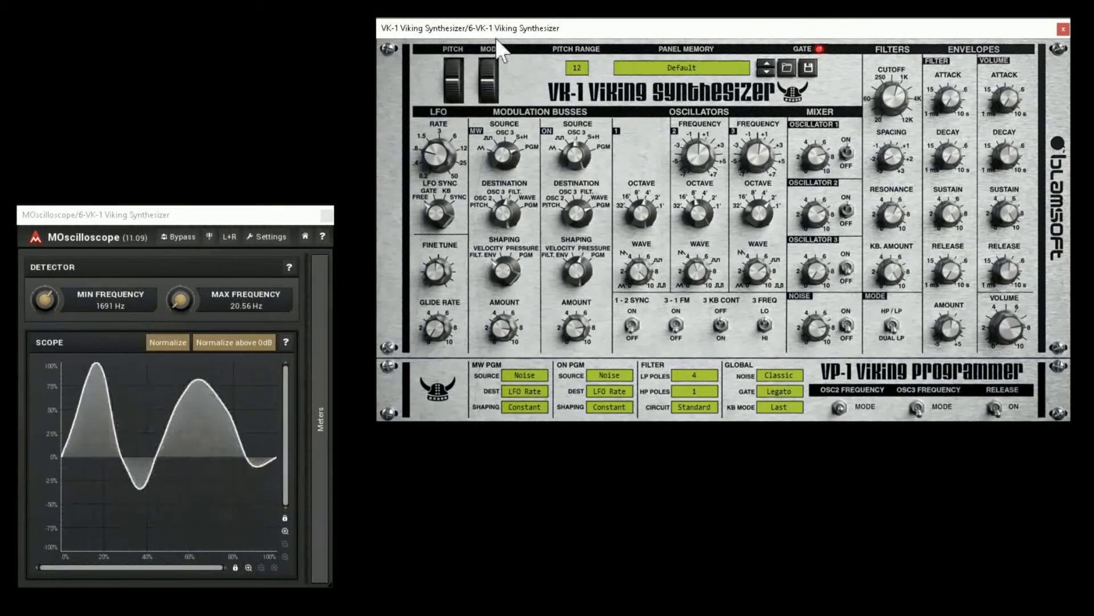
{"action": "left_click_drag", "start_coordinate": [490, 75], "coordinate": [488, 43]}
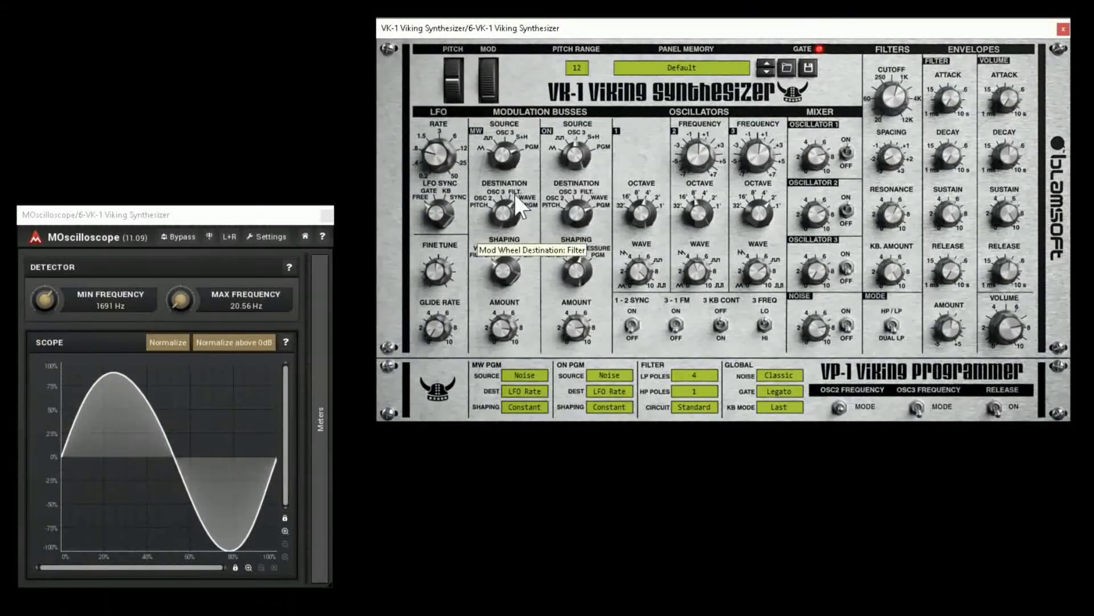
{"action": "mouse_move", "coordinate": [491, 93]}
{"action": "left_mouse_down"}
{"action": "mouse_move", "coordinate": [481, 35]}
{"action": "mouse_move", "coordinate": [486, 122]}
{"action": "mouse_move", "coordinate": [477, 41]}
{"action": "mouse_move", "coordinate": [483, 74]}
{"action": "left_mouse_up"}
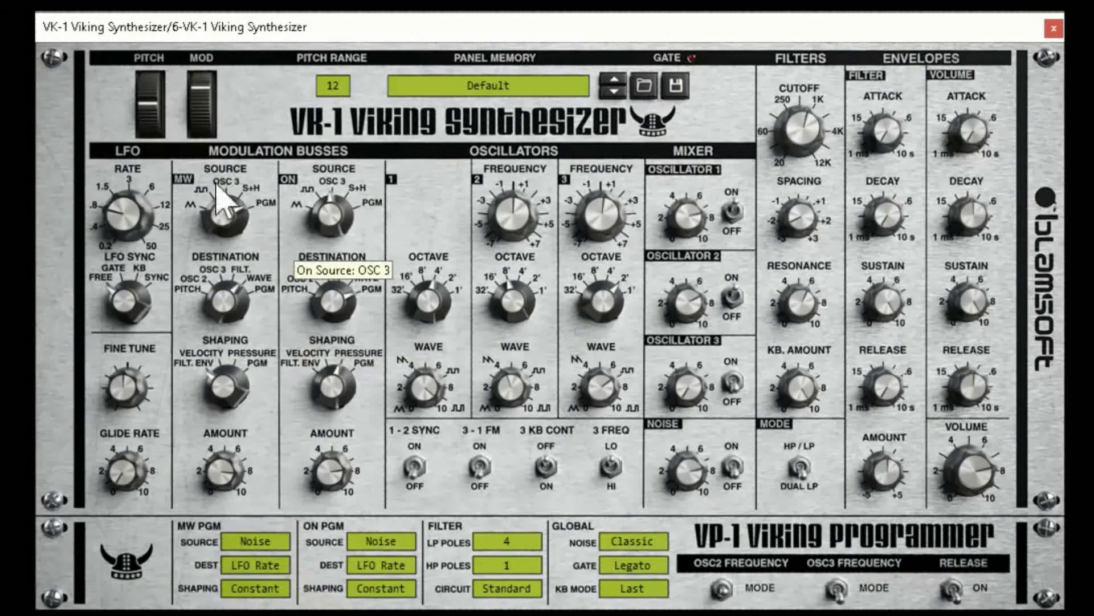
Set the MW modulation bus source to Triangle and turn the ON bus source down to an LFO waveform
{"action": "left_click_drag", "start_coordinate": [224, 212], "coordinate": [245, 342]}
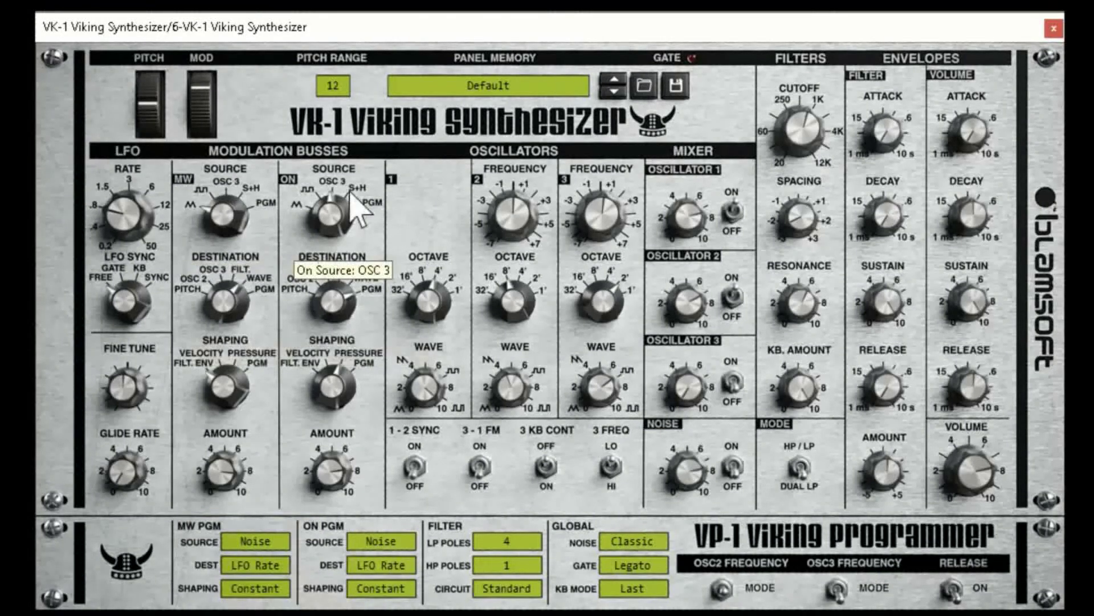
{"action": "left_click_drag", "start_coordinate": [335, 217], "coordinate": [359, 276]}
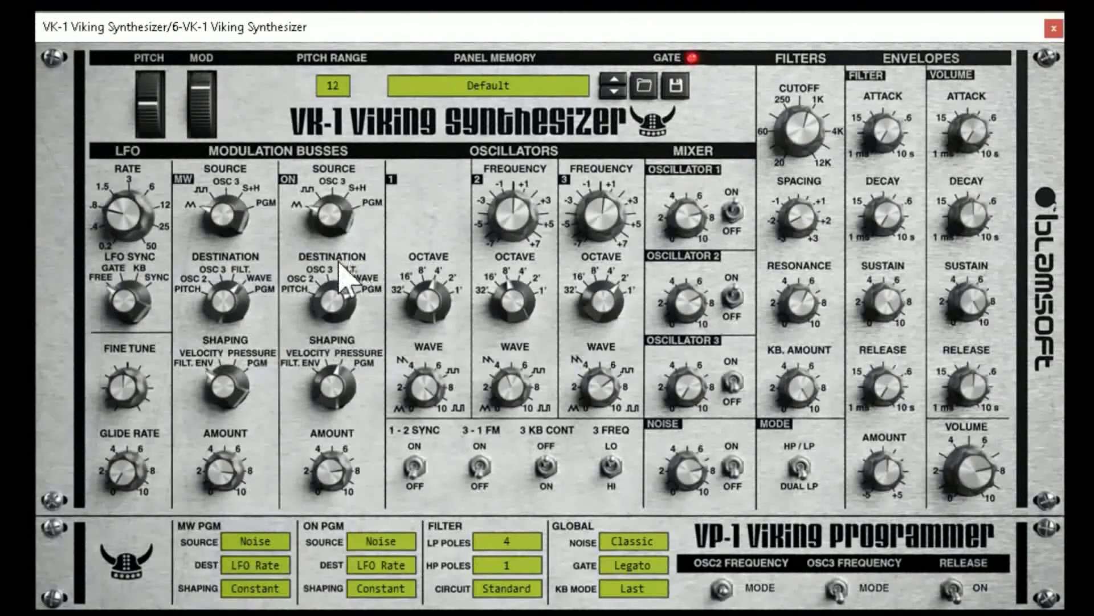
{"action": "left_click_drag", "start_coordinate": [127, 227], "coordinate": [318, 206]}
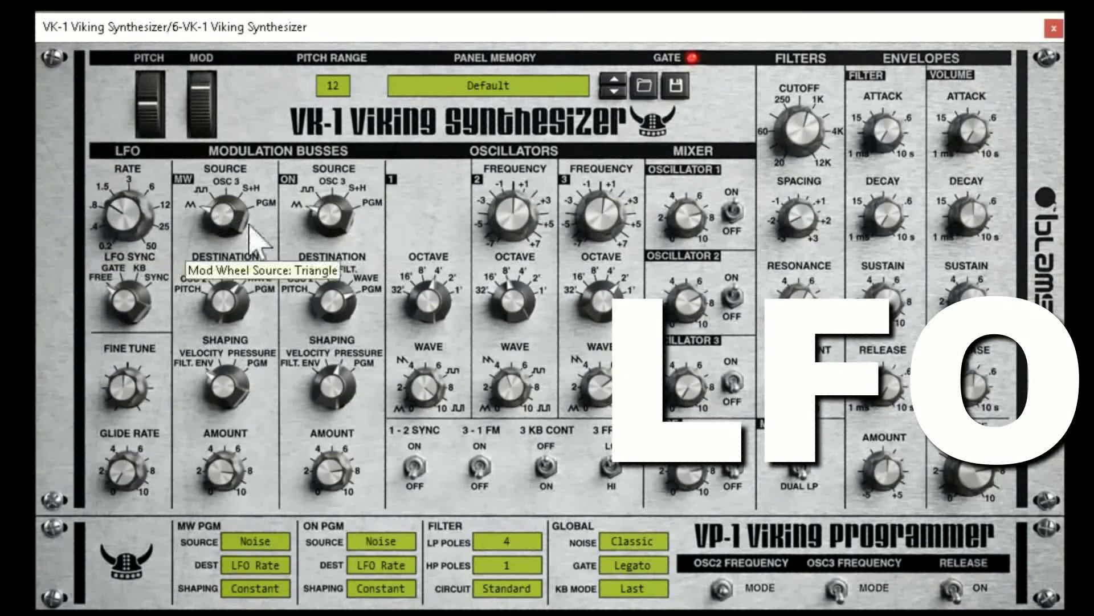
Vary the LFO rate up and down and set the LFO sync to Free
{"action": "left_click_drag", "start_coordinate": [124, 225], "coordinate": [117, 166]}
{"action": "mouse_move", "coordinate": [150, 285]}
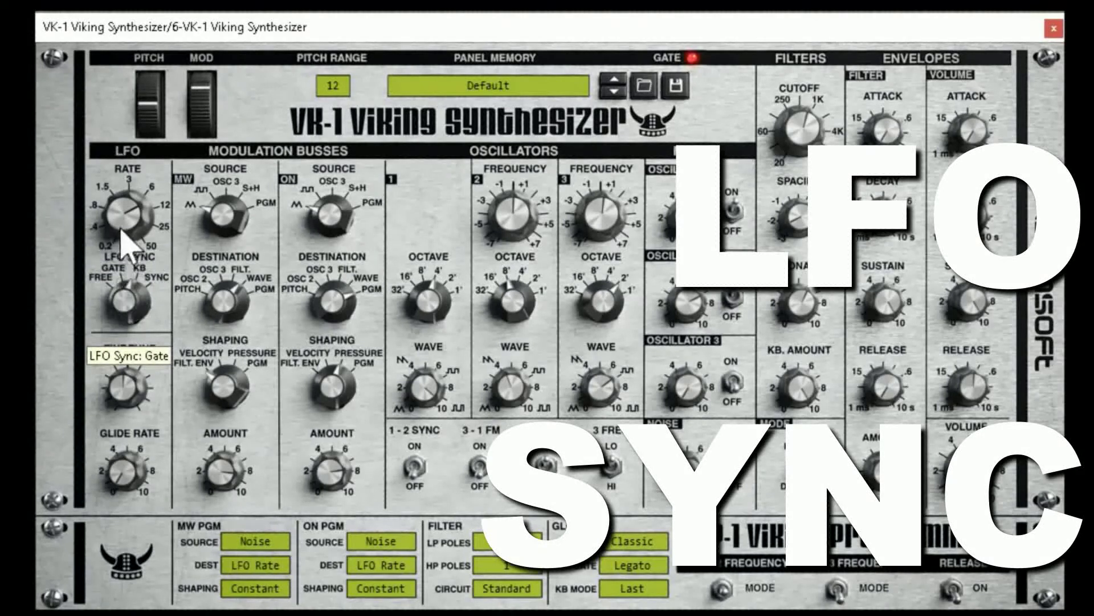
{"action": "left_click_drag", "start_coordinate": [122, 235], "coordinate": [143, 302]}
{"action": "mouse_move", "coordinate": [149, 251]}
{"action": "left_mouse_down"}
{"action": "mouse_move", "coordinate": [153, 261]}
{"action": "mouse_move", "coordinate": [150, 251]}
{"action": "left_mouse_up"}
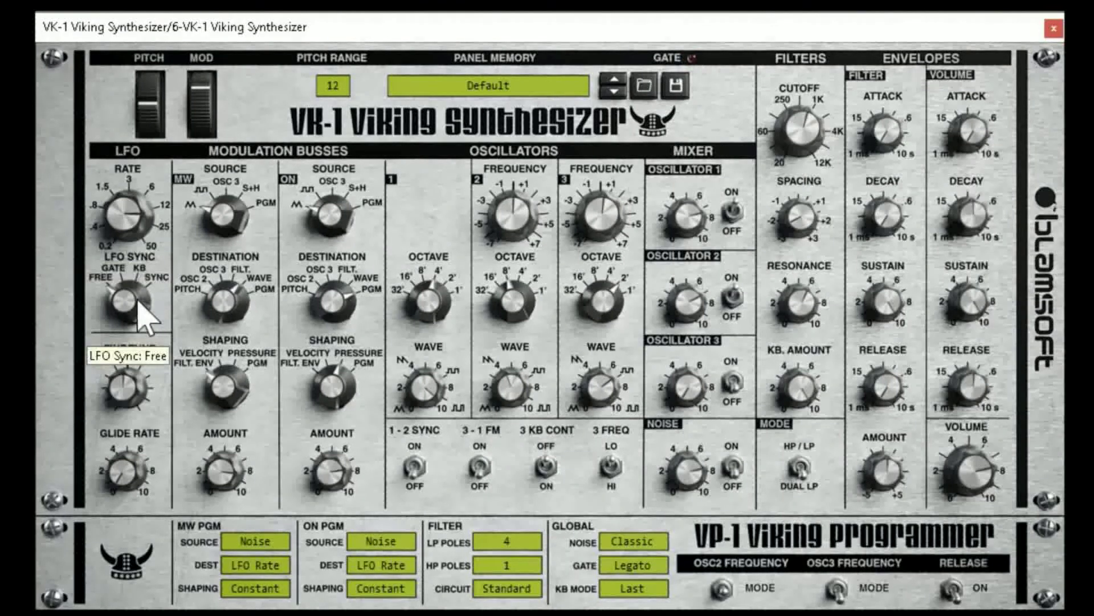
Turn the LFO sync up through KB to Sync and readjust the LFO rate
{"action": "left_click_drag", "start_coordinate": [146, 214], "coordinate": [151, 253]}
{"action": "left_click_drag", "start_coordinate": [141, 302], "coordinate": [114, 145]}
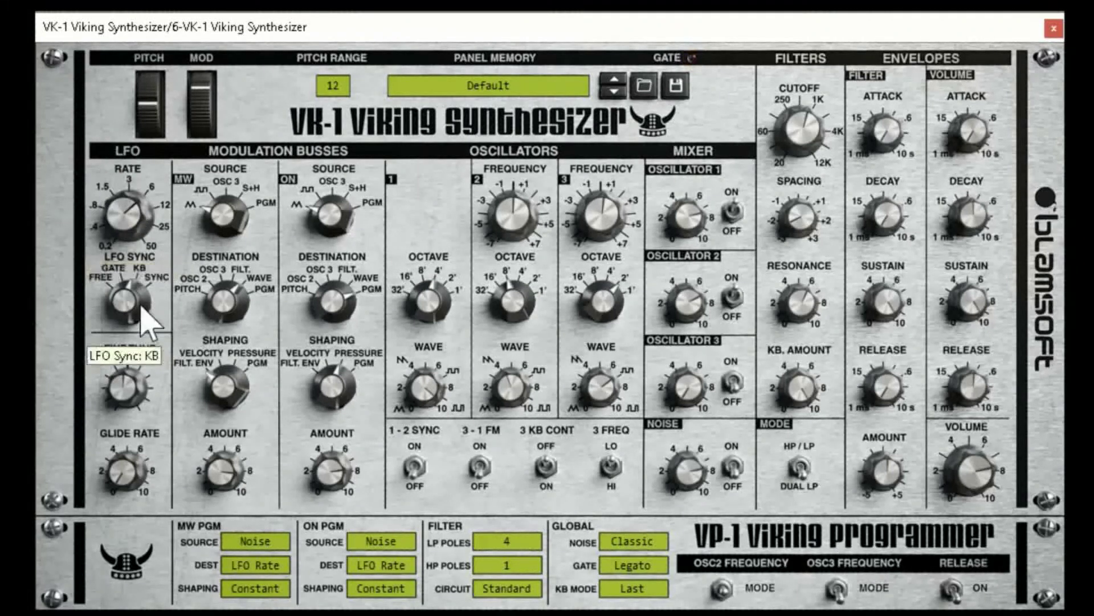
{"action": "left_click_drag", "start_coordinate": [134, 301], "coordinate": [137, 288]}
{"action": "left_click_drag", "start_coordinate": [143, 215], "coordinate": [132, 178]}
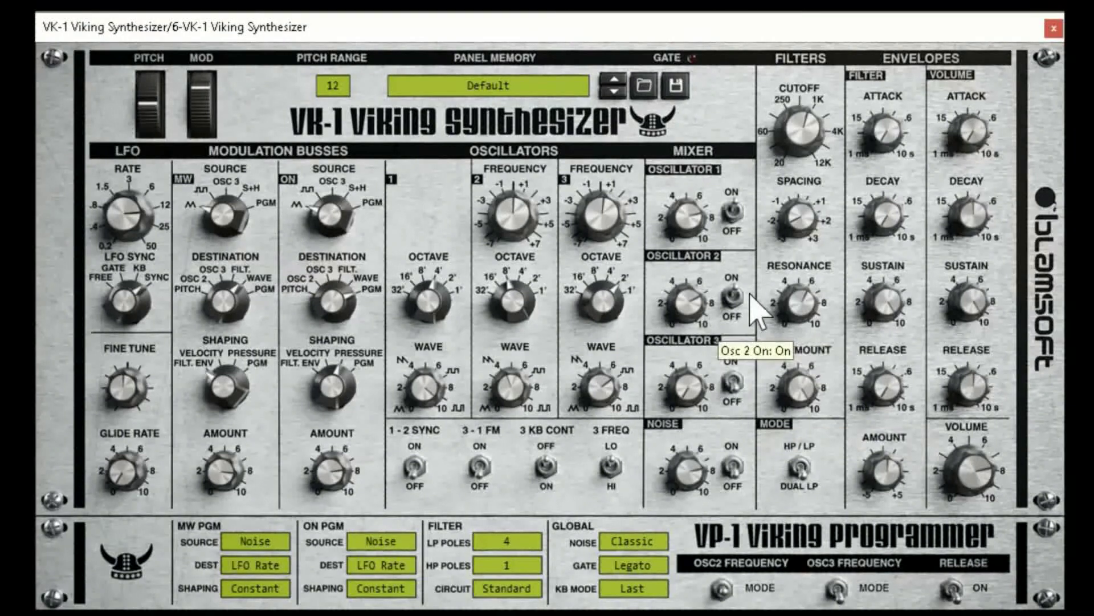
Set the ON modulation bus source to Square and readjust the LFO rate and the ON bus destination
{"action": "left_click_drag", "start_coordinate": [818, 265], "coordinate": [792, 154]}
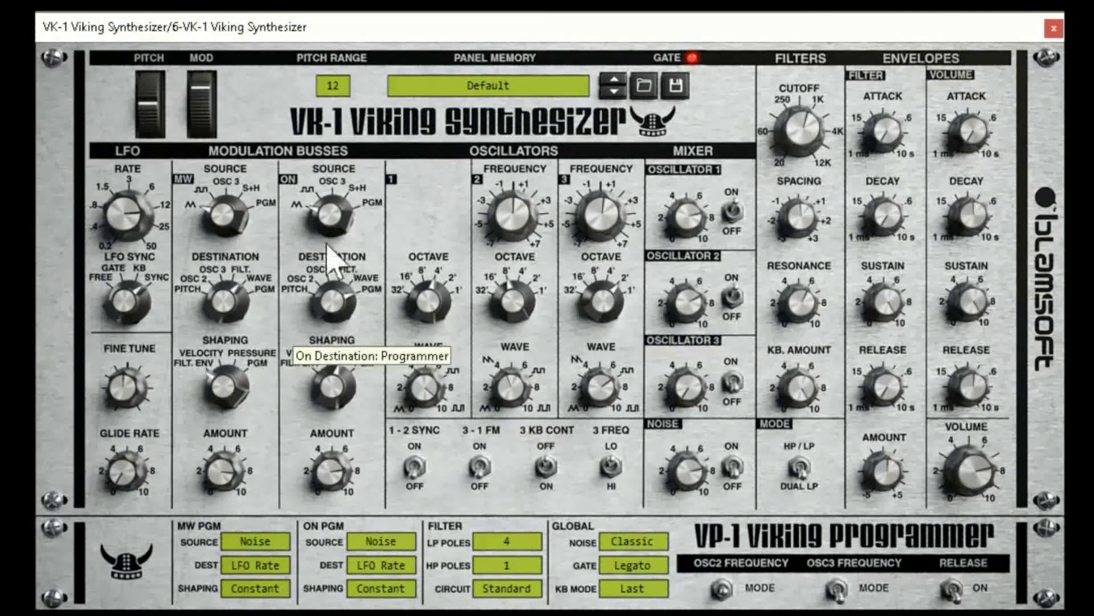
{"action": "left_click_drag", "start_coordinate": [326, 216], "coordinate": [329, 200]}
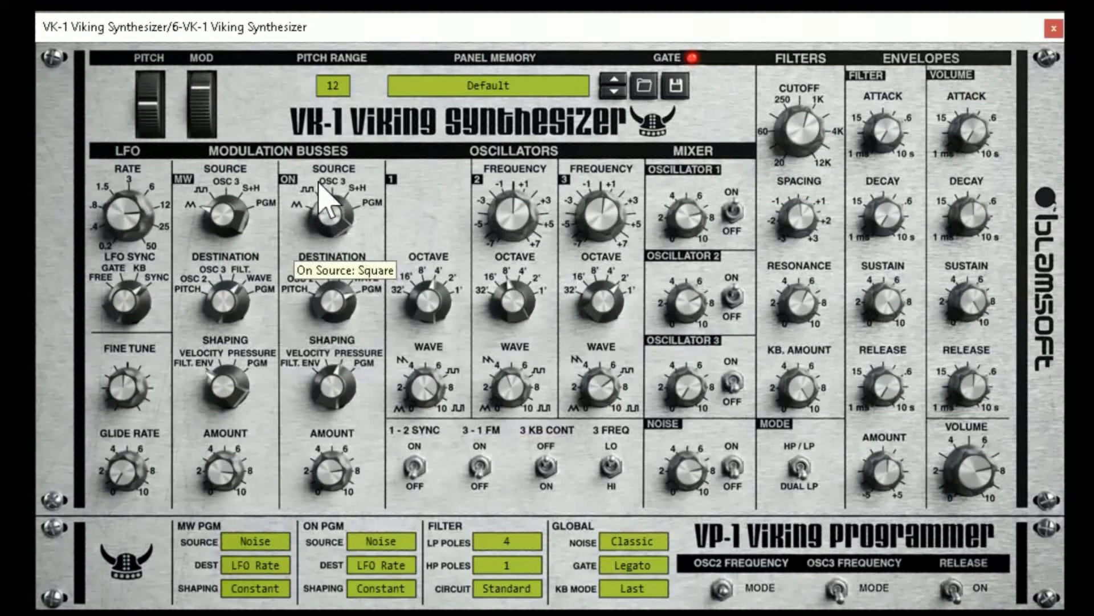
{"action": "left_click_drag", "start_coordinate": [124, 220], "coordinate": [130, 255]}
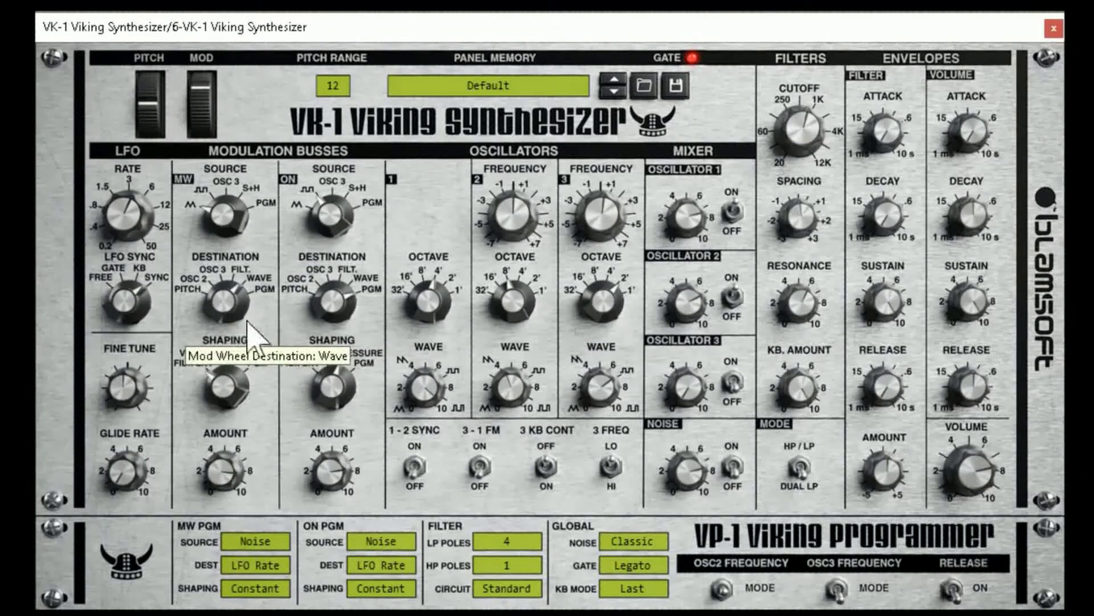
{"action": "left_click_drag", "start_coordinate": [342, 292], "coordinate": [351, 342]}
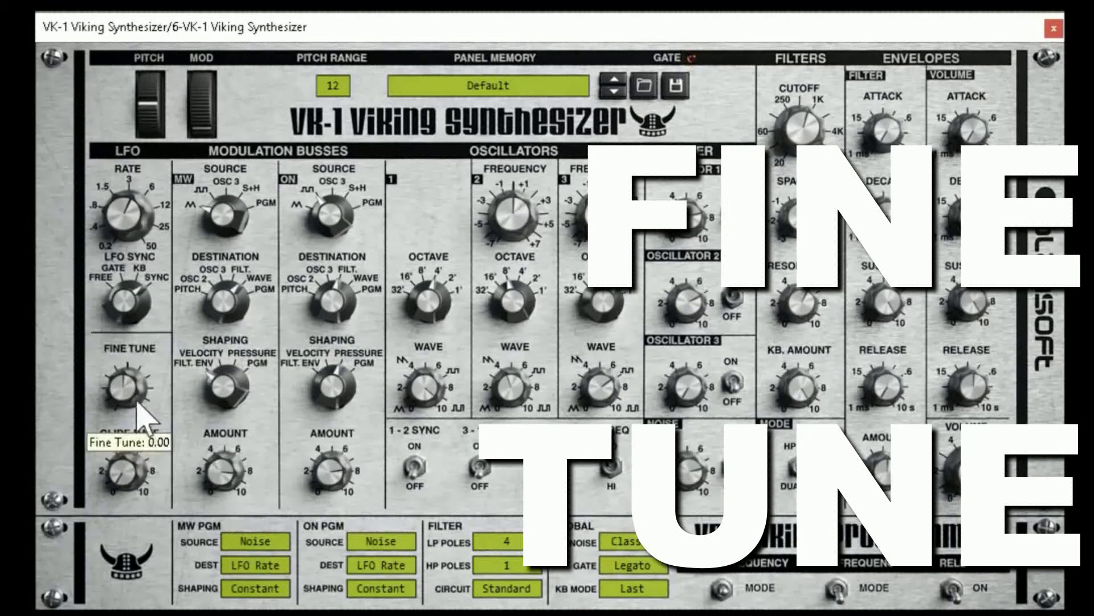
Detune the fine tune down and up and return it to 0.00
{"action": "left_click_drag", "start_coordinate": [130, 393], "coordinate": [161, 449]}
{"action": "left_click", "coordinate": [120, 379], "text": "ctrl"}
{"action": "left_click_drag", "start_coordinate": [113, 363], "coordinate": [91, 336]}
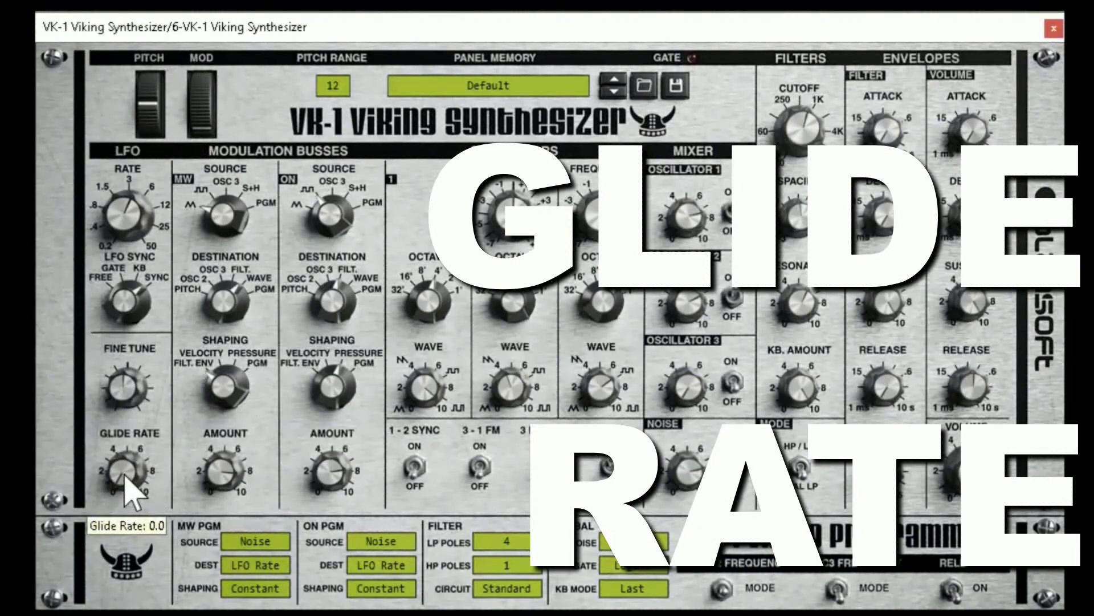
Raise the glide rate and vary it up and down to compare the slides between notes
{"action": "left_click_drag", "start_coordinate": [122, 484], "coordinate": [91, 399]}
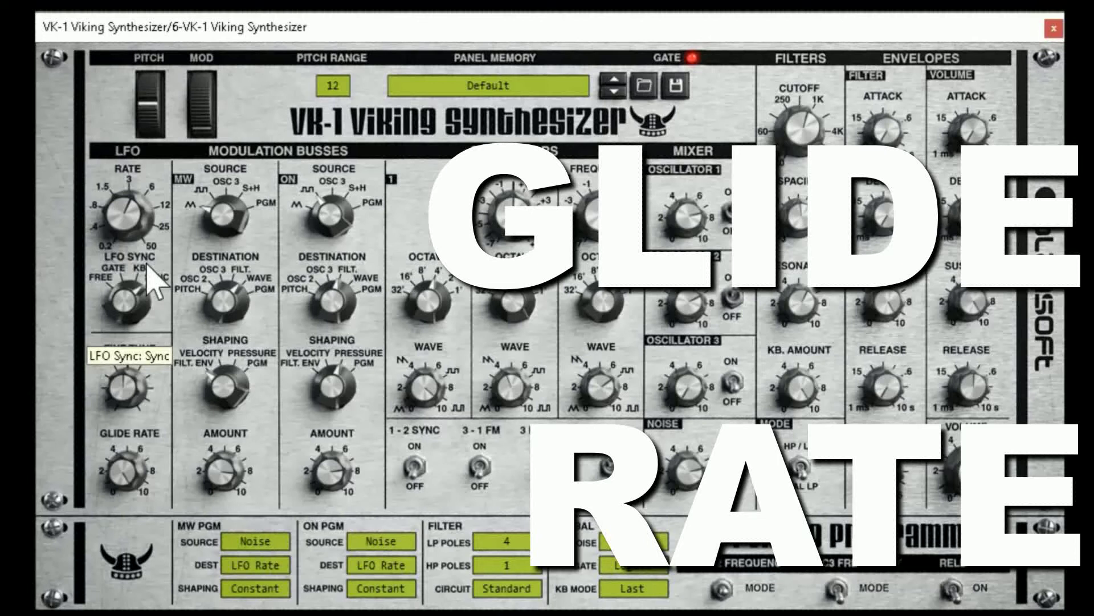
{"action": "left_click_drag", "start_coordinate": [122, 473], "coordinate": [143, 574]}
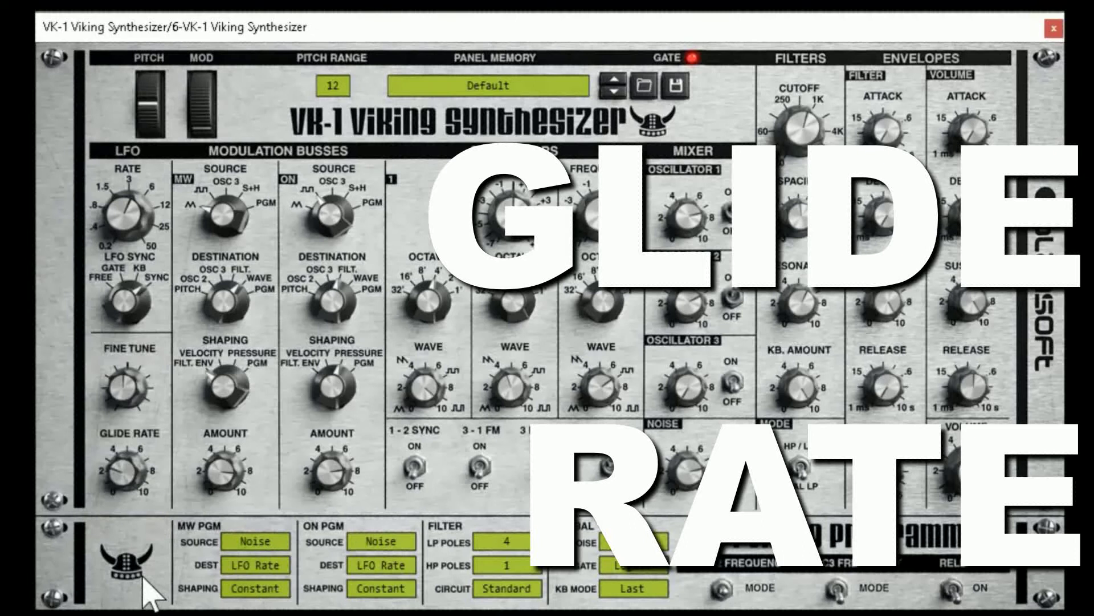
{"action": "left_click_drag", "start_coordinate": [122, 471], "coordinate": [137, 439]}
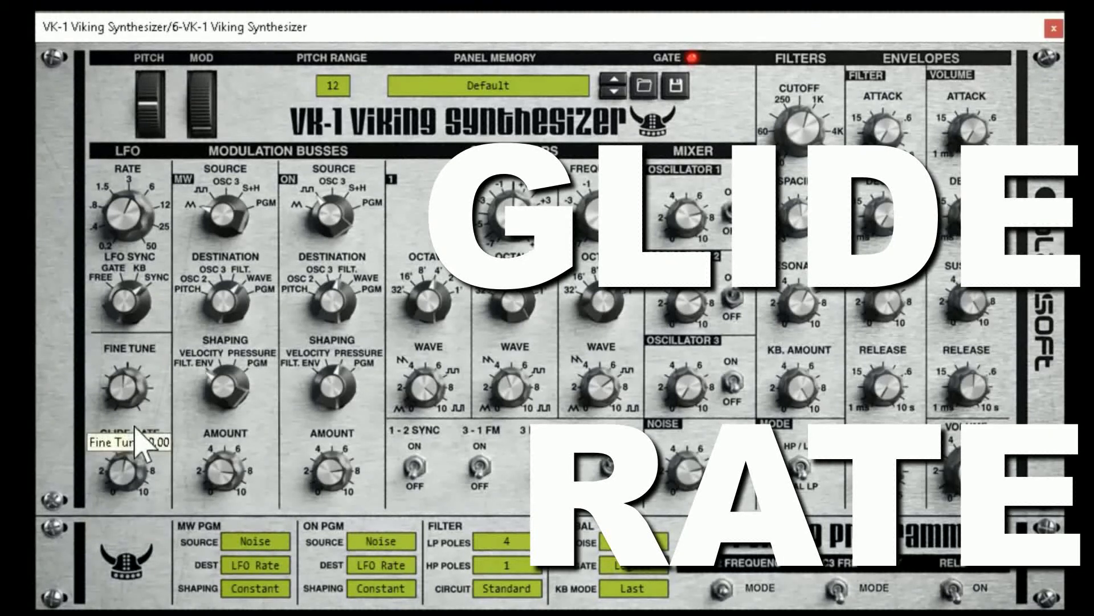
{"action": "left_click_drag", "start_coordinate": [122, 471], "coordinate": [122, 484]}
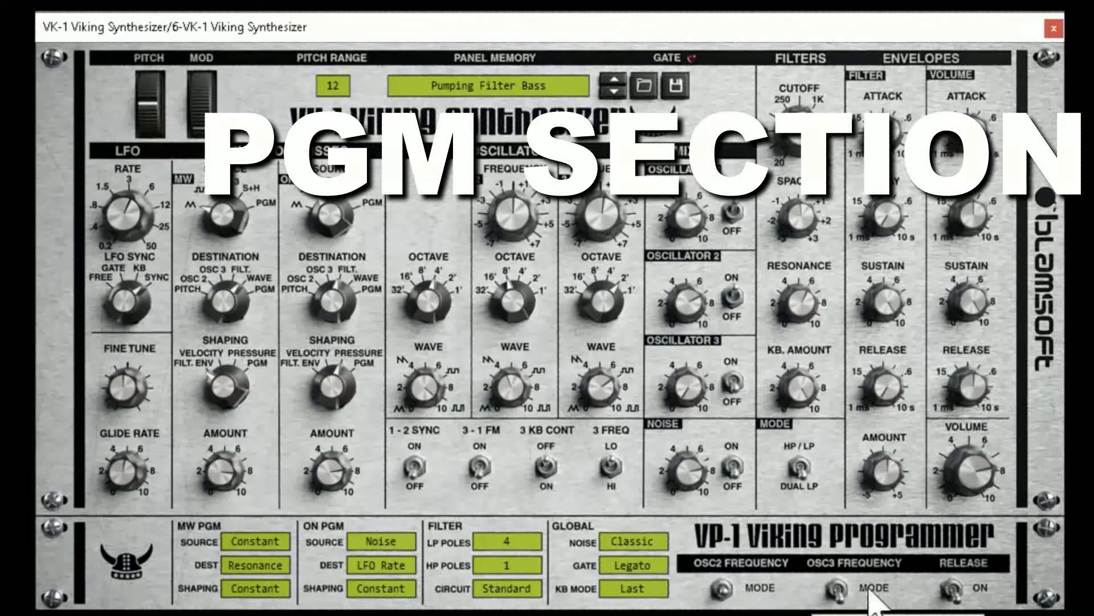
Set the global noise circuit to White and switch on the noise source in the mixer
{"action": "left_click", "coordinate": [611, 541]}
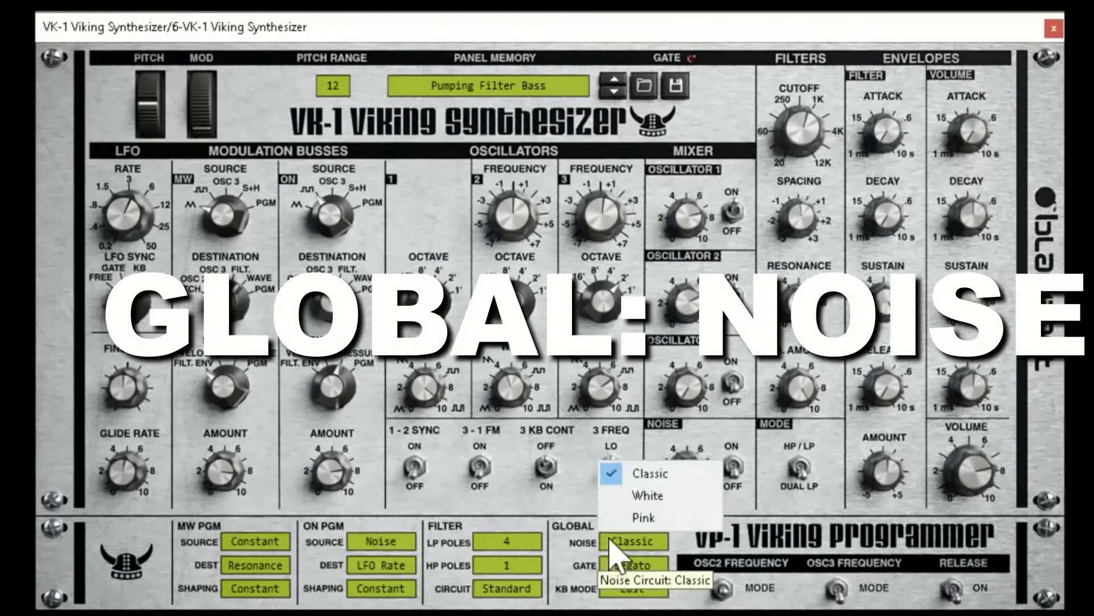
{"action": "left_click", "coordinate": [650, 495]}
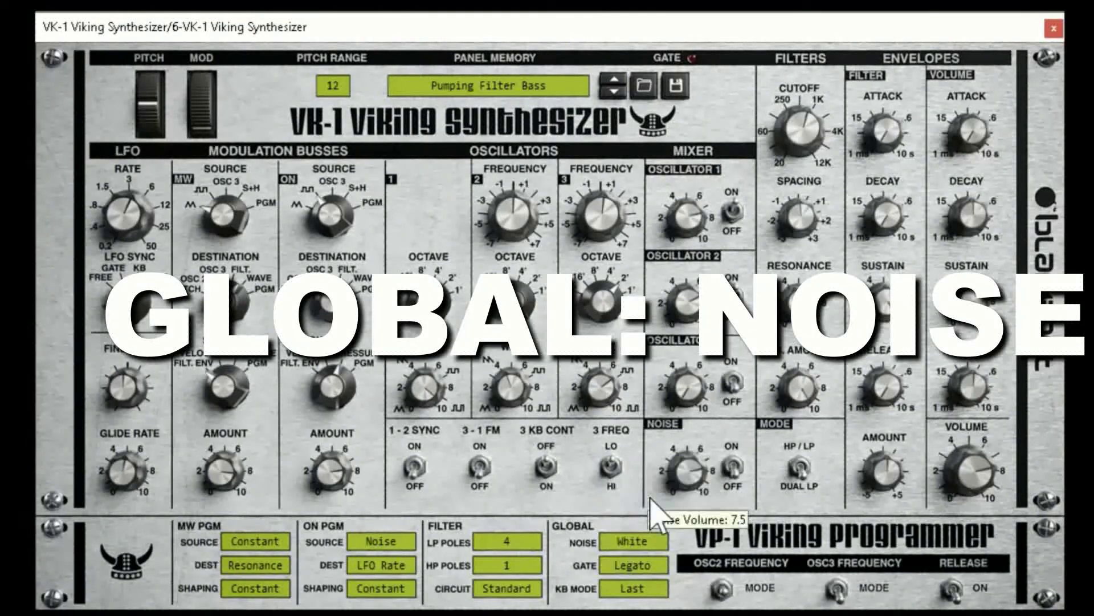
{"action": "right_click", "coordinate": [733, 466]}
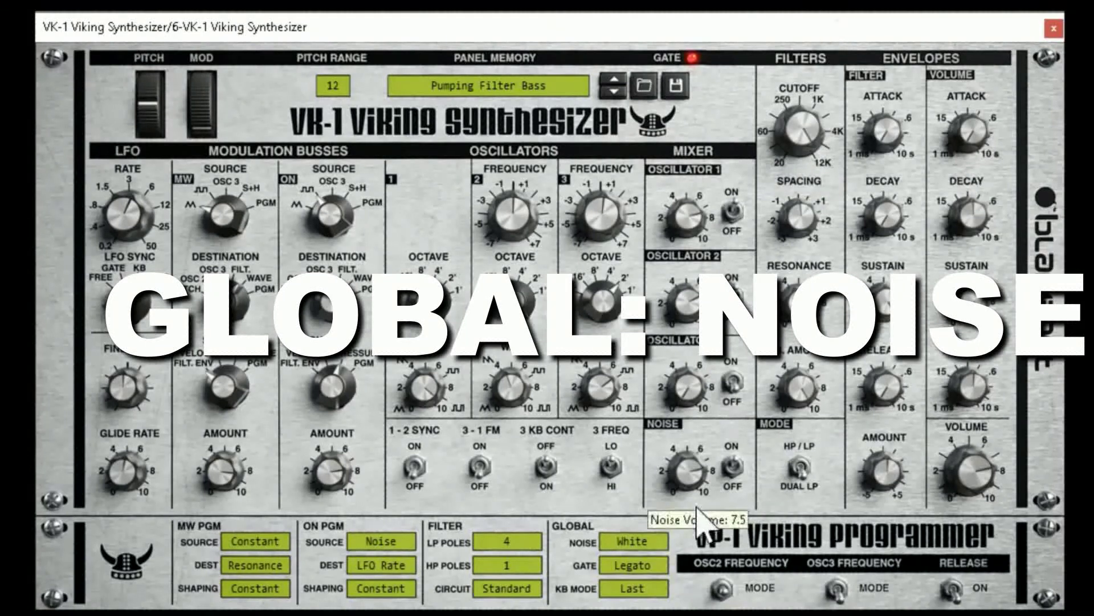
Change the global noise circuit to Pink and back to Classic to compare them
{"action": "left_click", "coordinate": [639, 546]}
{"action": "left_click", "coordinate": [644, 517]}
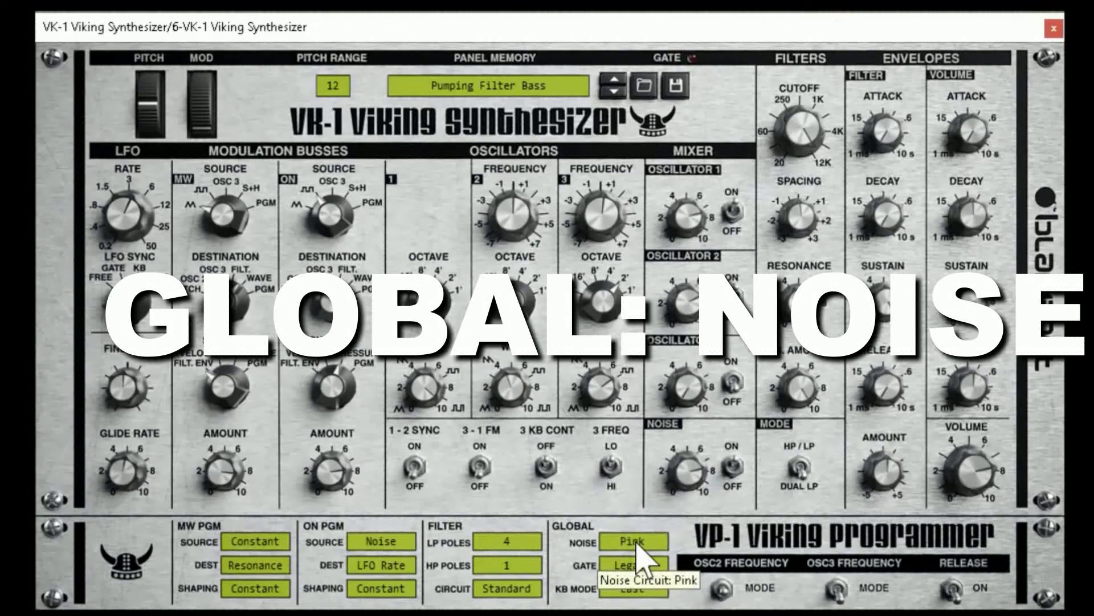
{"action": "left_click", "coordinate": [637, 543]}
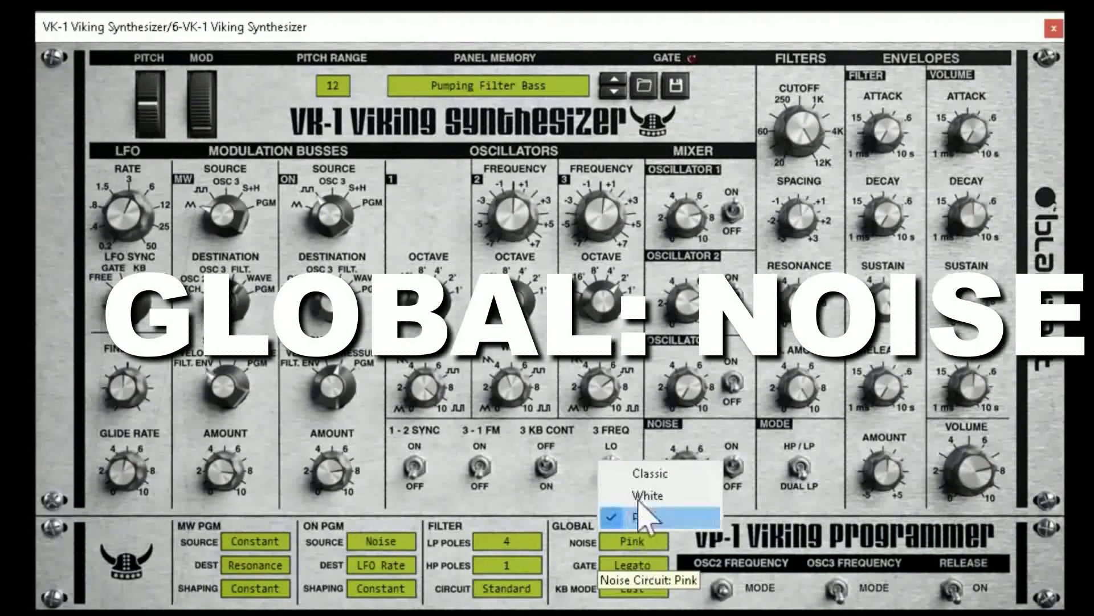
{"action": "left_click", "coordinate": [648, 485]}
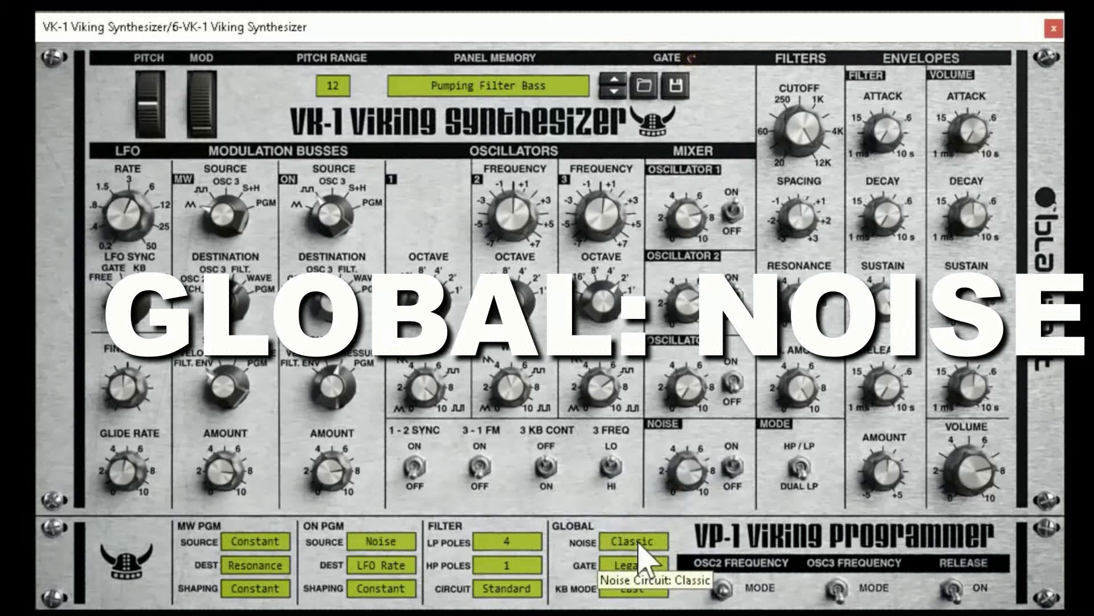
Compare the global noise circuits by switching to White and Pink and returning to Classic
{"action": "left_click", "coordinate": [640, 545]}
{"action": "left_click", "coordinate": [655, 501]}
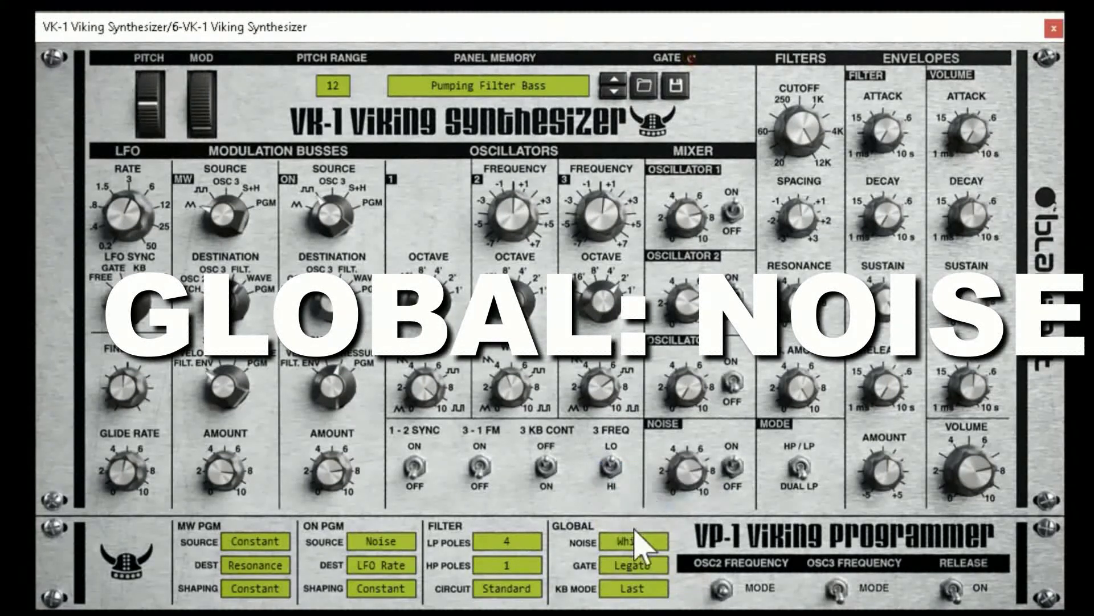
{"action": "left_click", "coordinate": [635, 530]}
{"action": "left_click", "coordinate": [638, 518]}
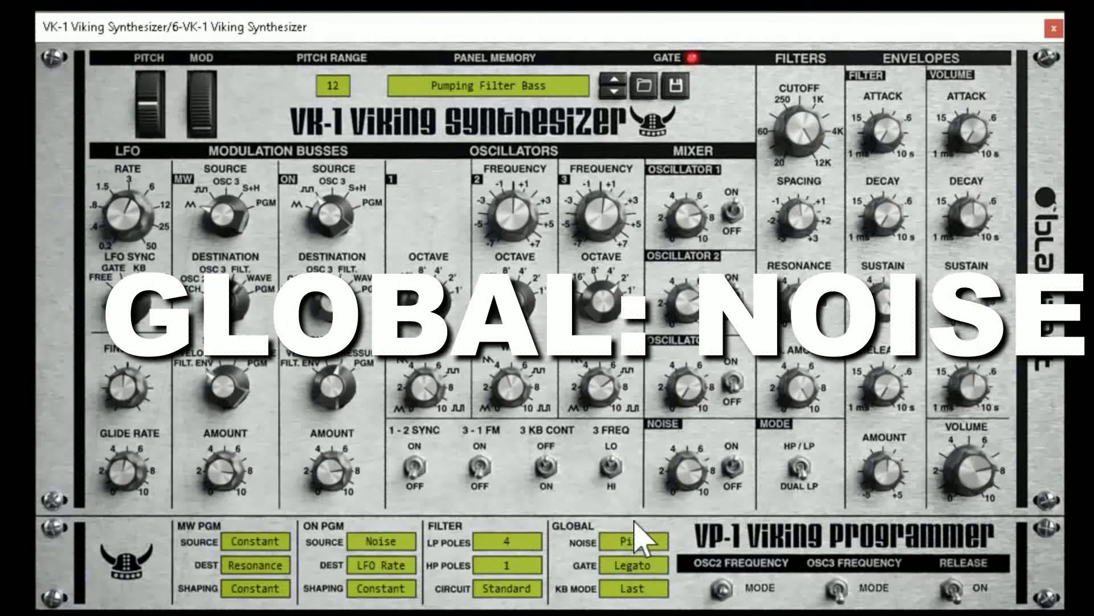
{"action": "left_click", "coordinate": [636, 530]}
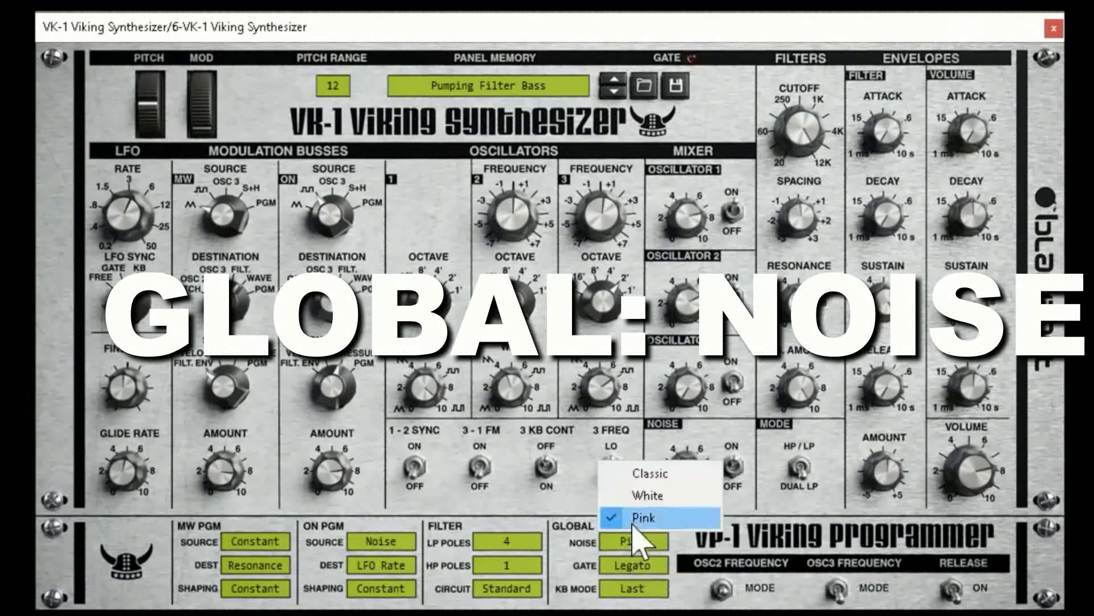
{"action": "left_click", "coordinate": [637, 477]}
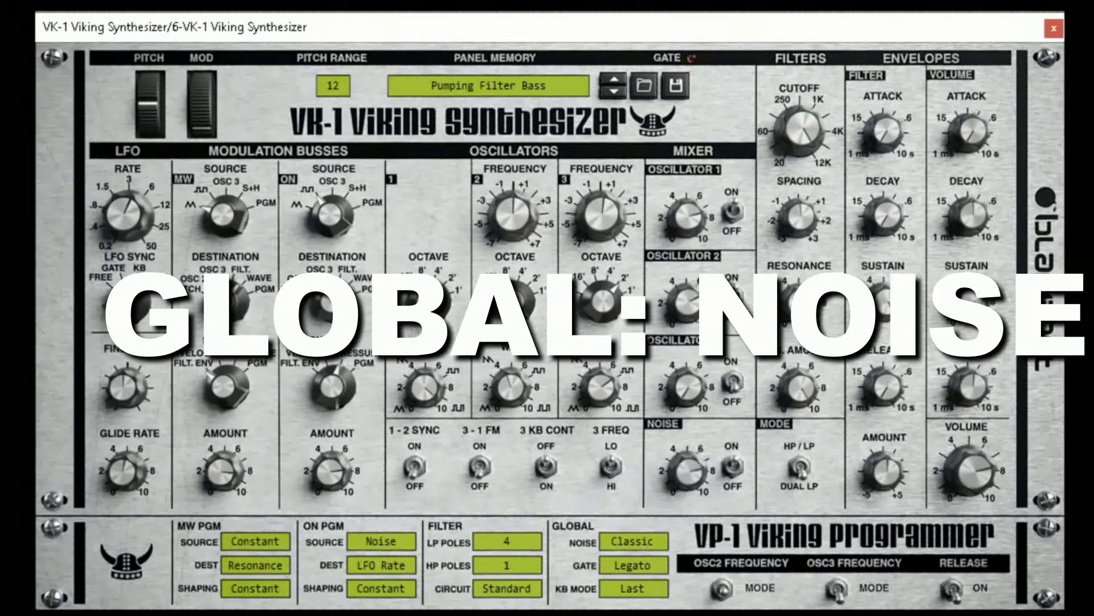
Compare the global gate settings On and Retrigger, and return the gate source to Legato
{"action": "left_click", "coordinate": [647, 567]}
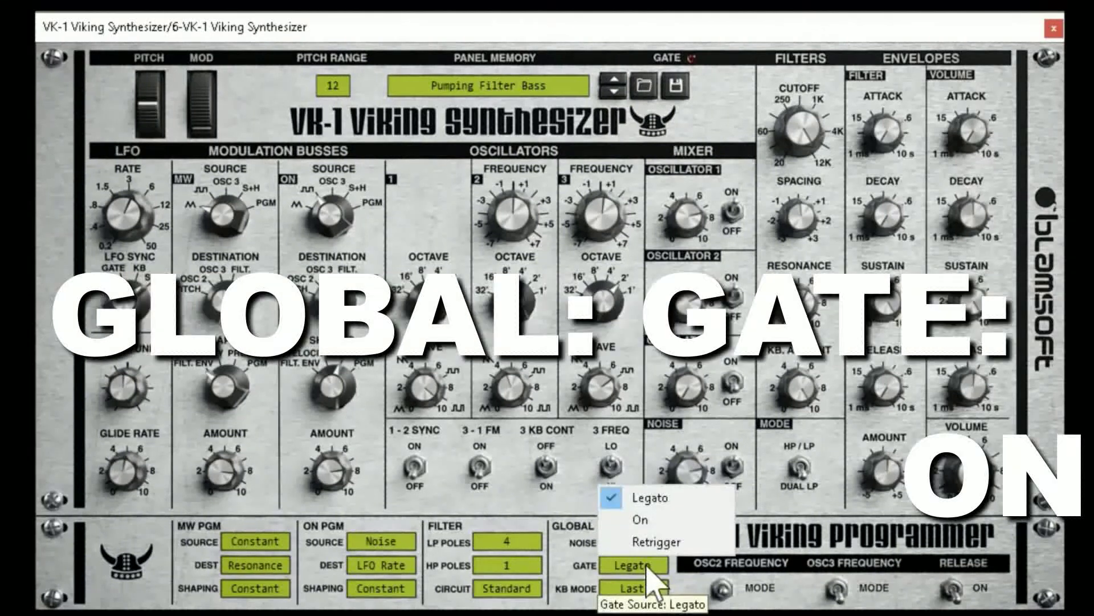
{"action": "left_click", "coordinate": [667, 533]}
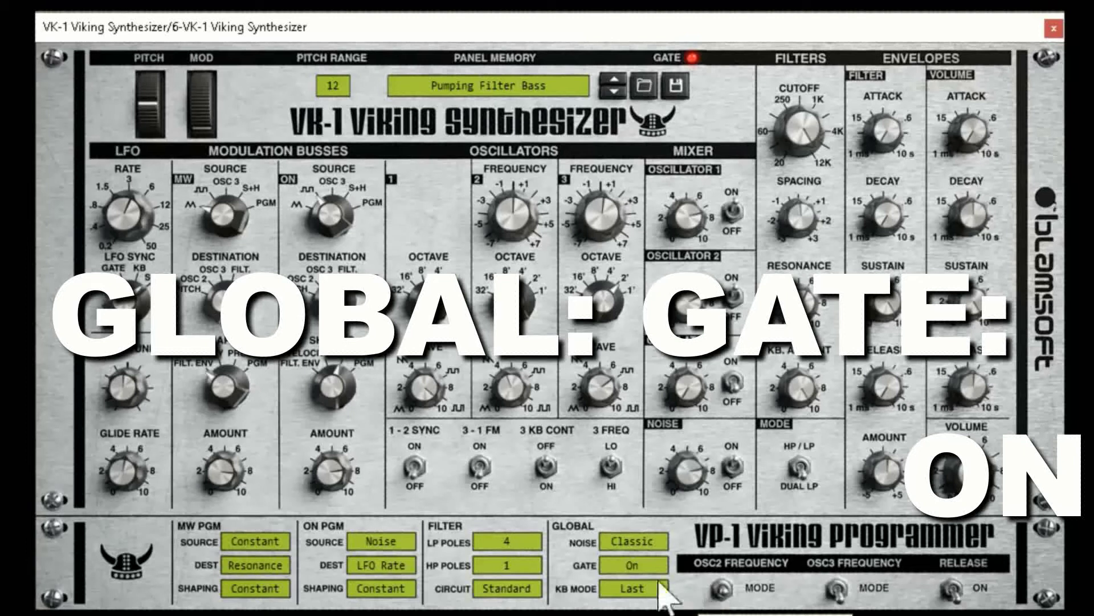
{"action": "left_click", "coordinate": [632, 565]}
{"action": "left_click", "coordinate": [650, 541]}
{"action": "left_click", "coordinate": [651, 564]}
{"action": "left_click", "coordinate": [646, 540]}
{"action": "left_click", "coordinate": [655, 565]}
{"action": "left_click", "coordinate": [653, 539]}
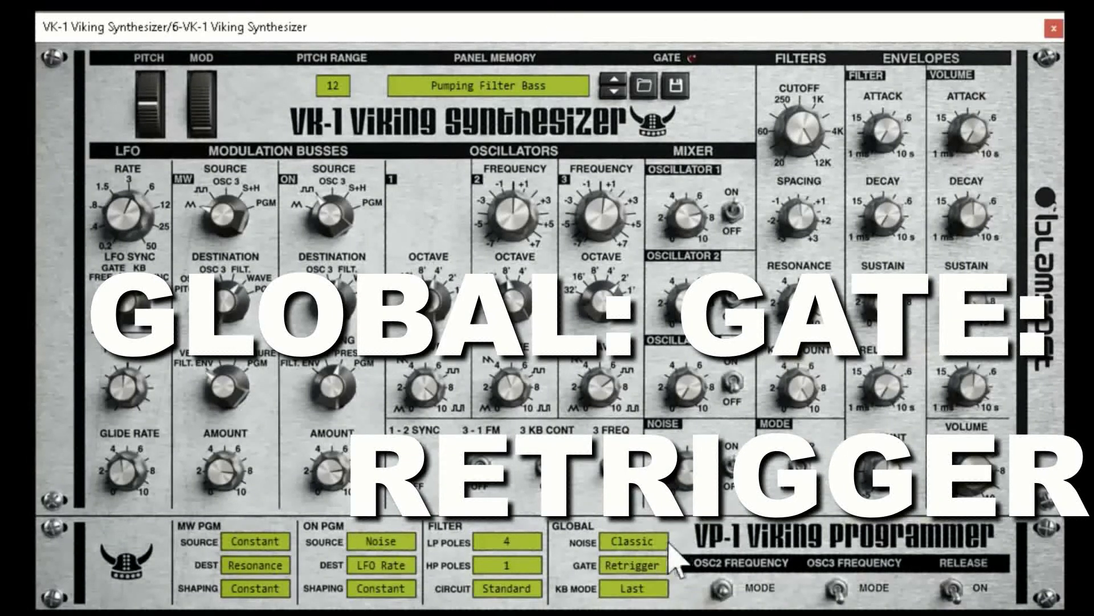
{"action": "left_click", "coordinate": [650, 571]}
{"action": "left_click", "coordinate": [647, 498]}
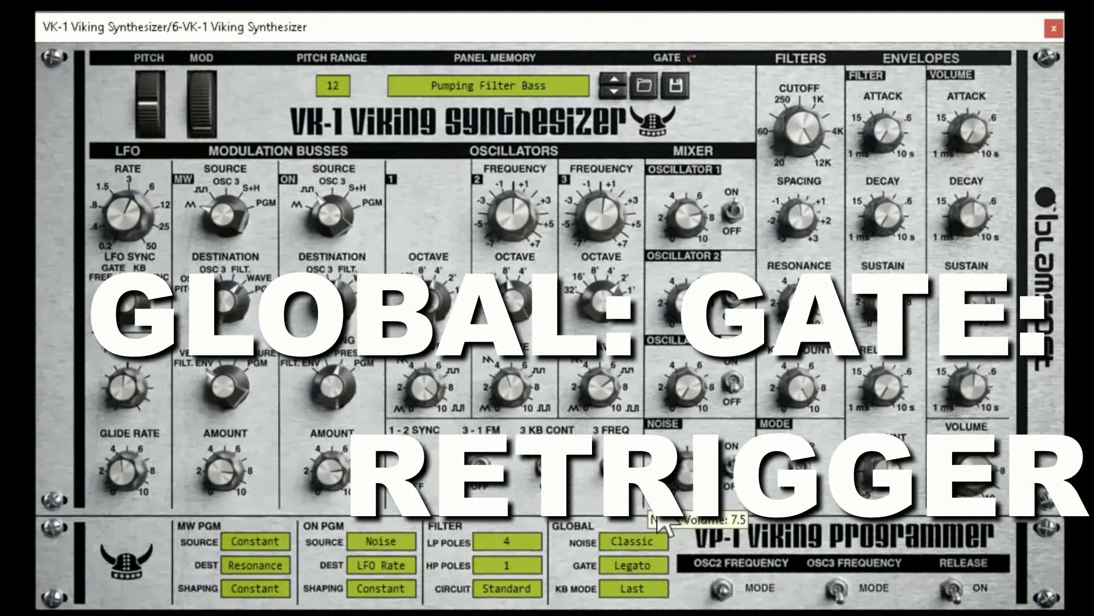
Try the keyboard modes Lowest and Single, and return the mode to Last
{"action": "left_click", "coordinate": [651, 590]}
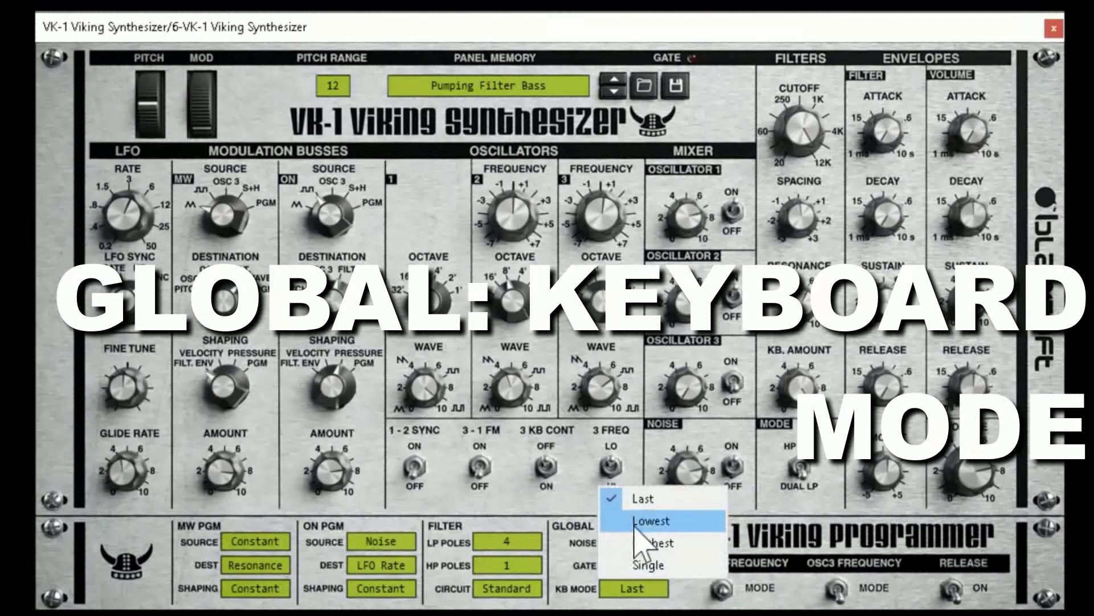
{"action": "left_click", "coordinate": [635, 525]}
{"action": "left_click", "coordinate": [663, 588]}
{"action": "left_click", "coordinate": [655, 570]}
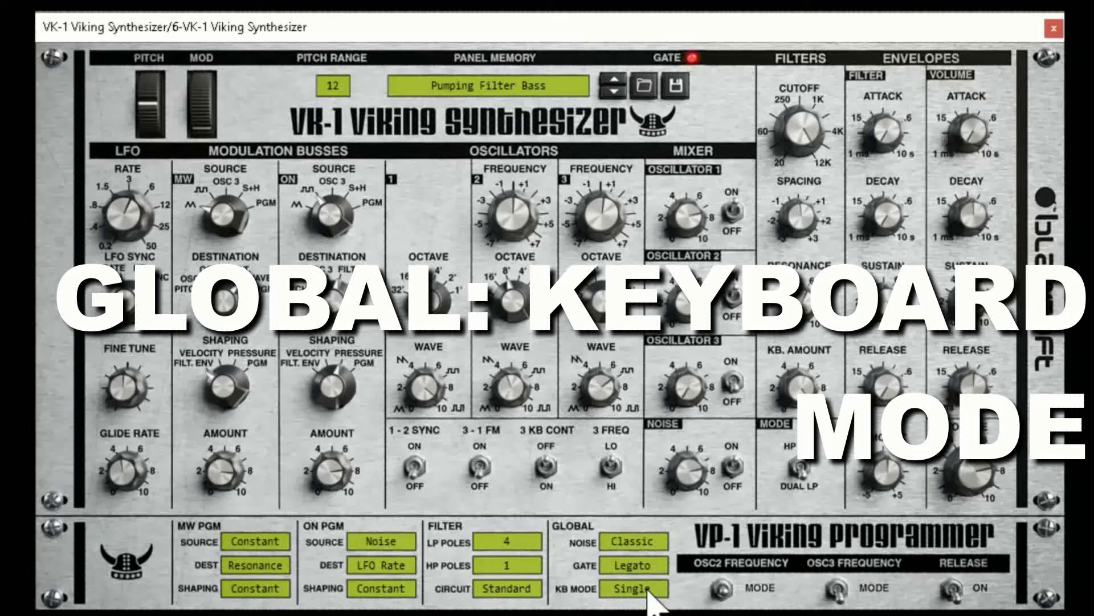
{"action": "left_click", "coordinate": [648, 593]}
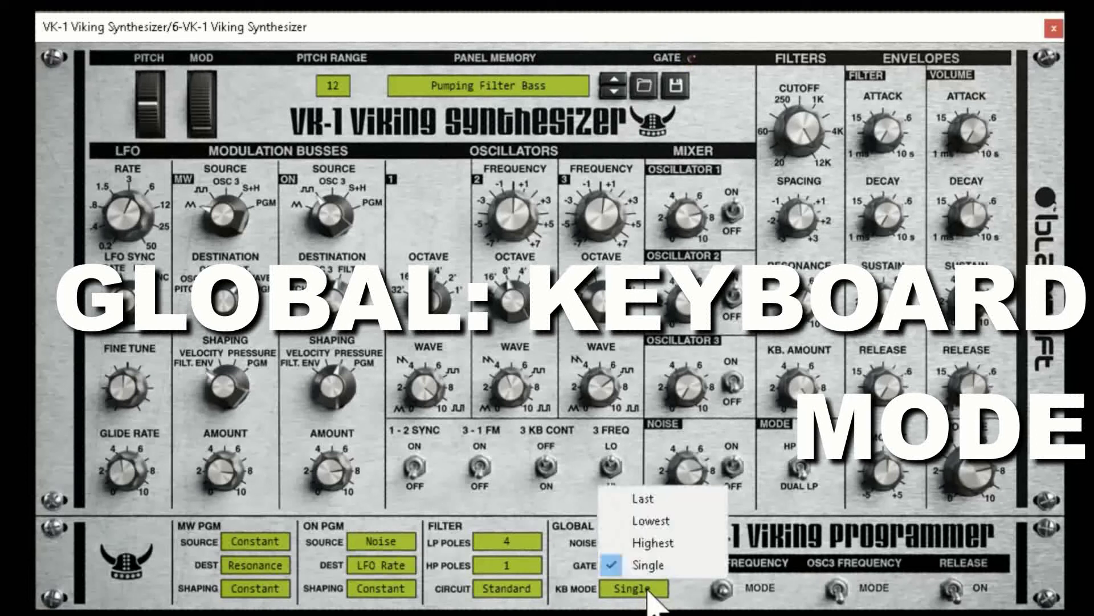
{"action": "left_click", "coordinate": [651, 507]}
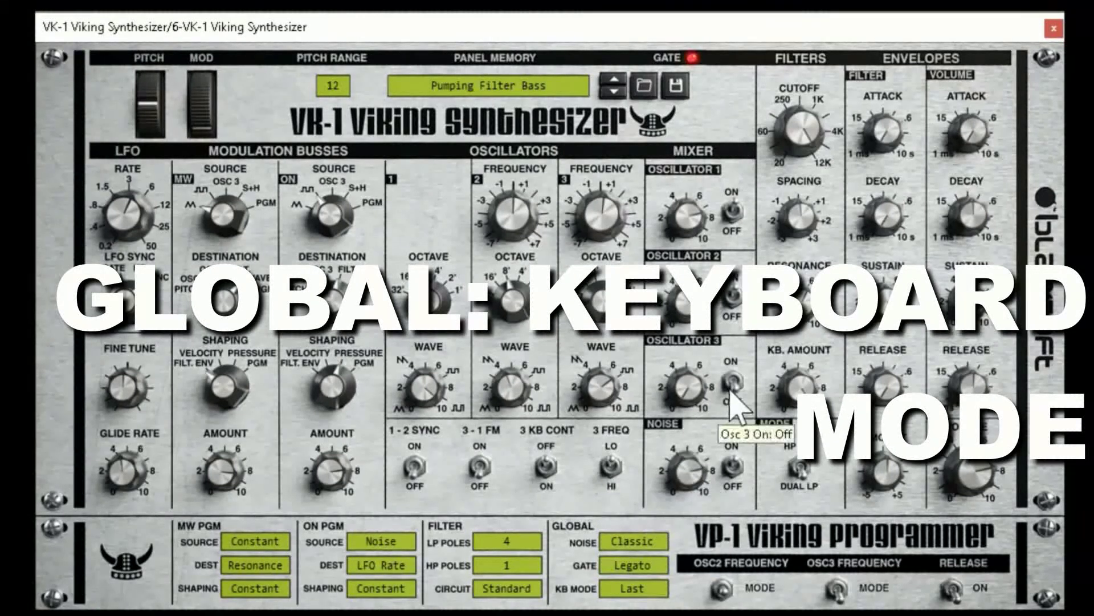
Switch the filter circuit to Drive III to demonstrate its overdriven sound
{"action": "left_click", "coordinate": [501, 542]}
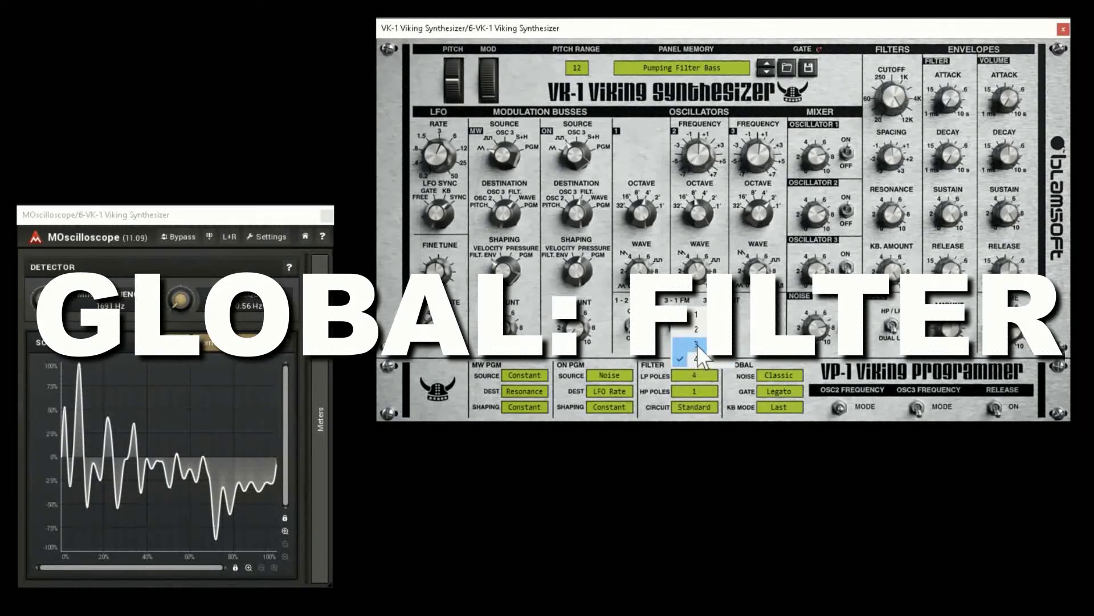
{"action": "left_click", "coordinate": [728, 388]}
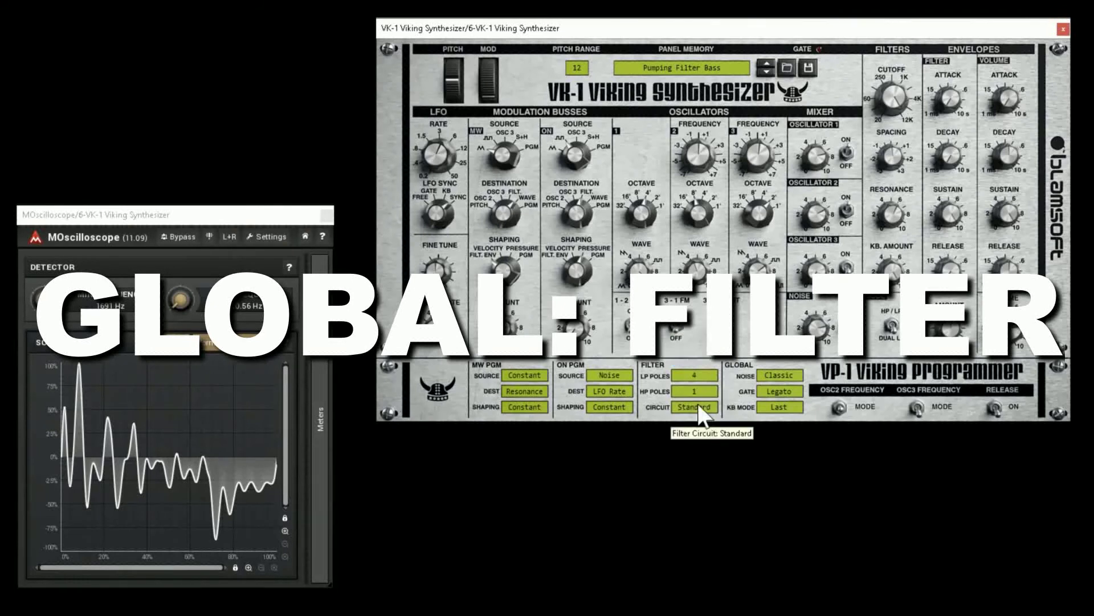
{"action": "left_click", "coordinate": [699, 406]}
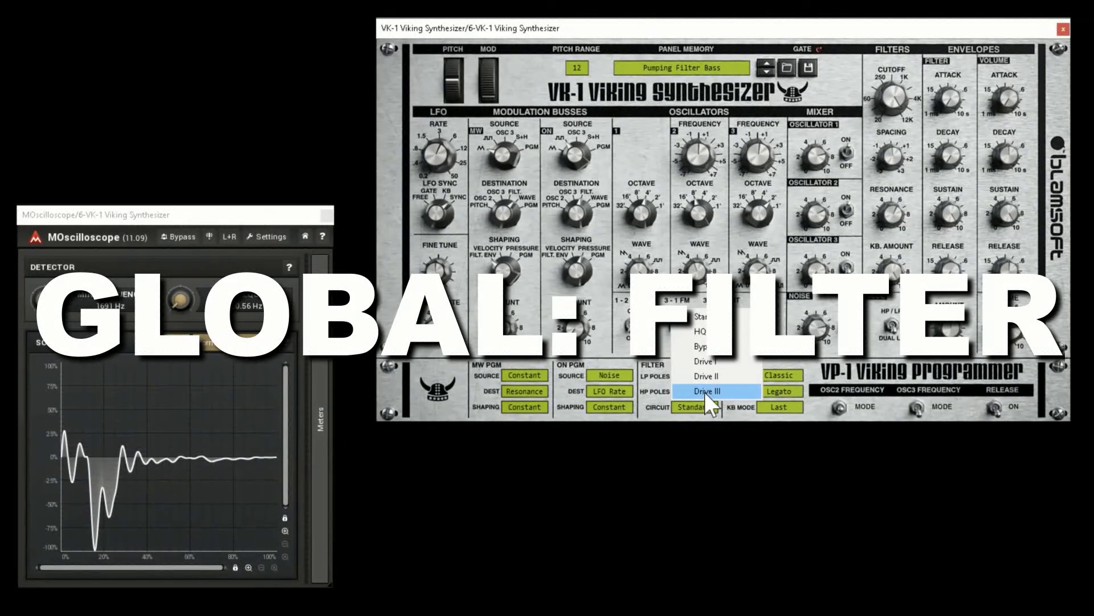
{"action": "left_click", "coordinate": [704, 392]}
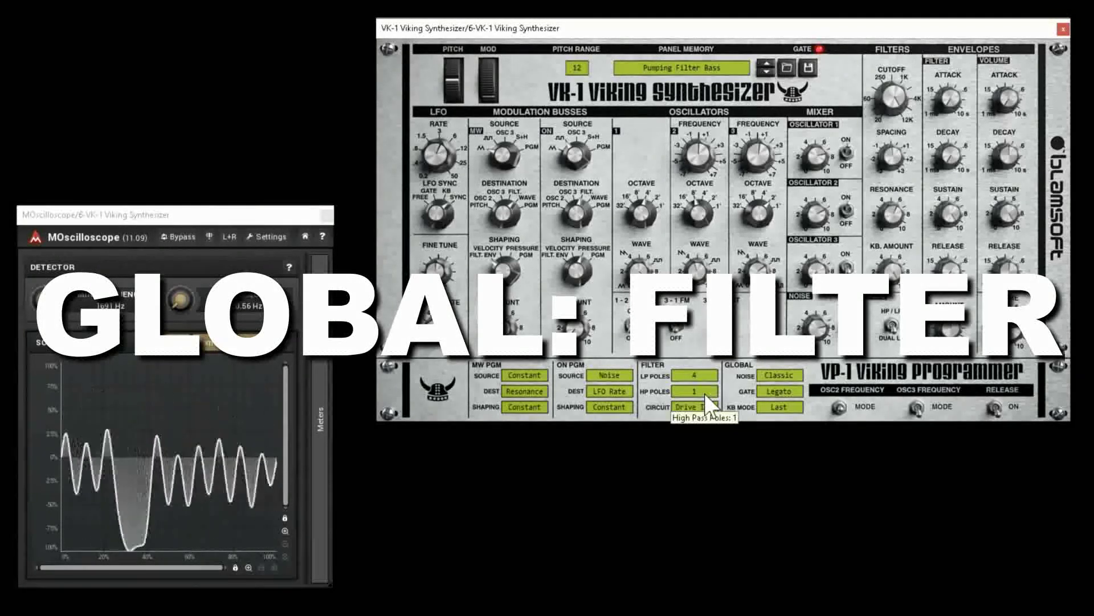
Vary the filter poles, trying 3 low-pass poles, and end with 4 low-pass poles and 1 high-pass pole
{"action": "left_click", "coordinate": [694, 375]}
{"action": "left_click", "coordinate": [693, 346]}
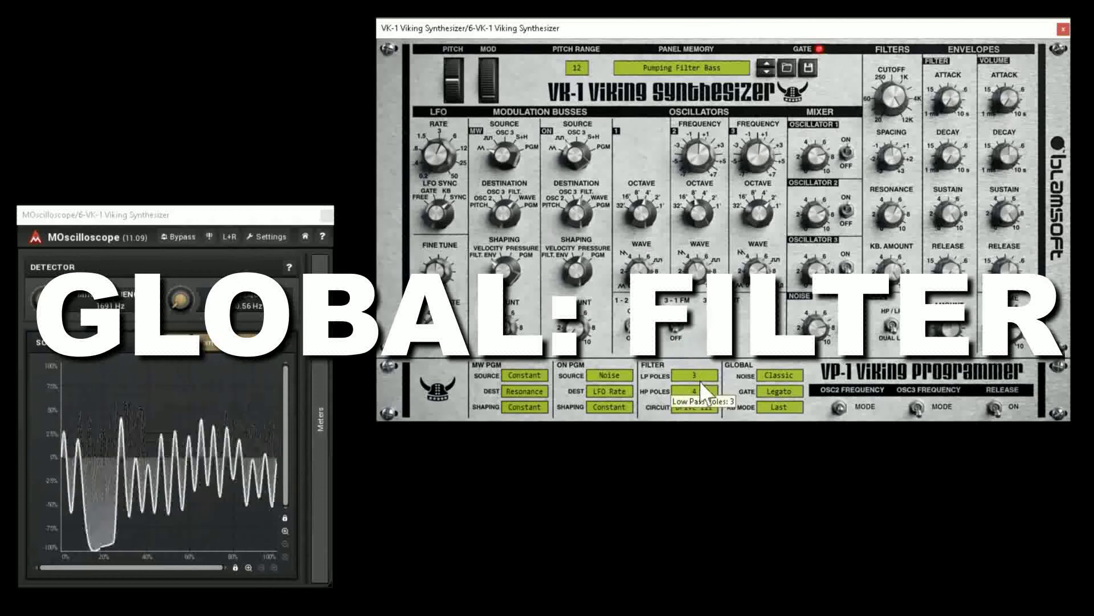
{"action": "left_click", "coordinate": [700, 388]}
{"action": "left_click", "coordinate": [692, 333]}
{"action": "left_click", "coordinate": [703, 377]}
{"action": "left_click", "coordinate": [694, 354]}
{"action": "left_click", "coordinate": [694, 375]}
{"action": "left_click", "coordinate": [696, 359]}
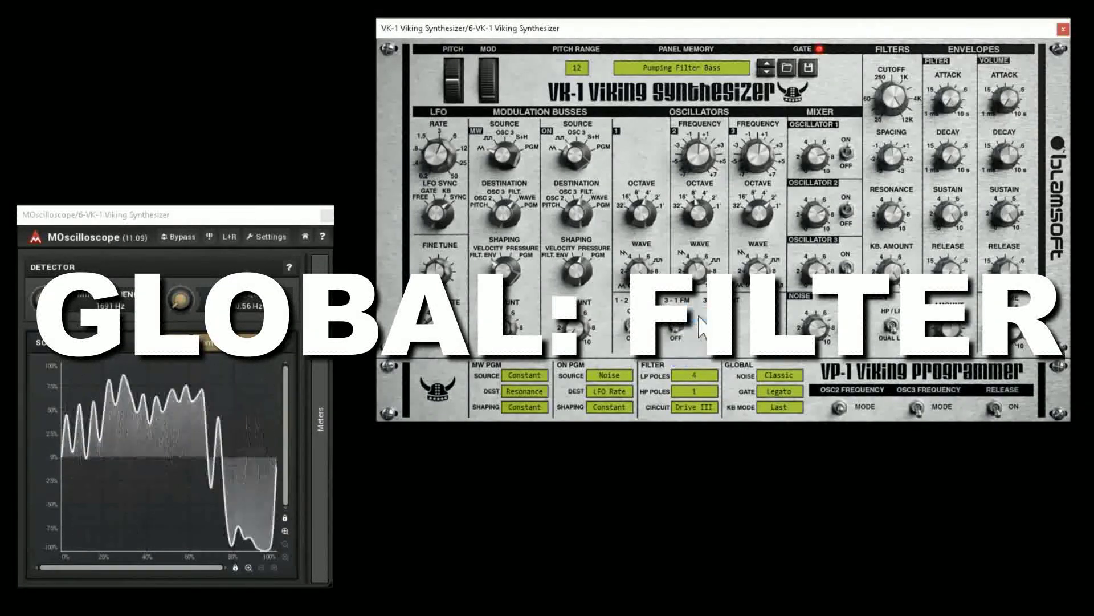
Set the filter circuit to Drive II with 1 low-pass pole, comparing it against Drive I
{"action": "left_click", "coordinate": [689, 408]}
{"action": "left_click", "coordinate": [695, 375]}
{"action": "left_click", "coordinate": [700, 406]}
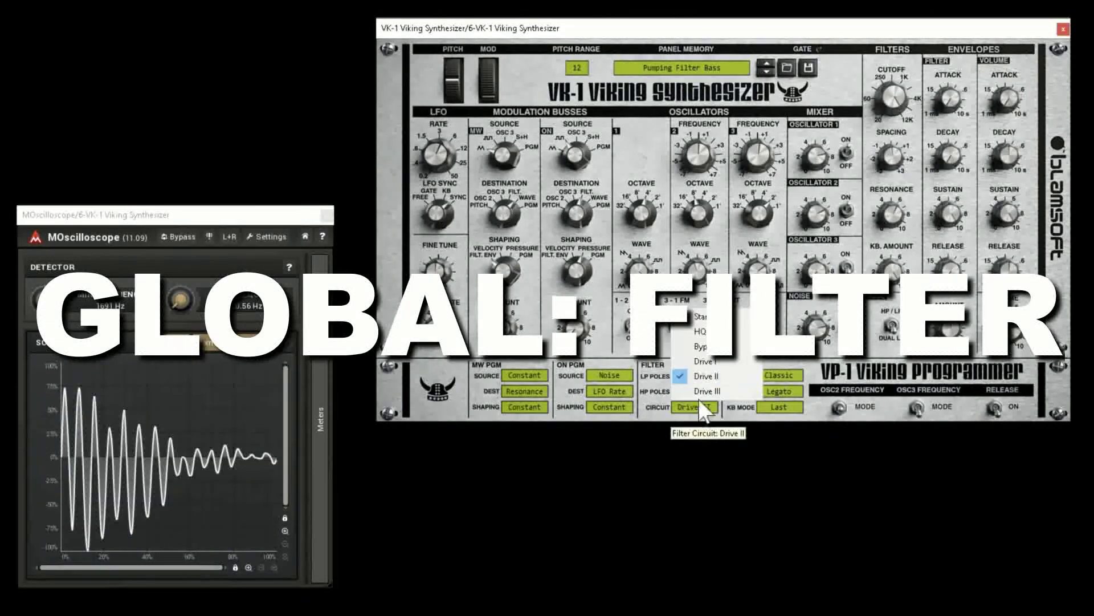
{"action": "left_click", "coordinate": [707, 360]}
{"action": "left_click", "coordinate": [701, 406]}
{"action": "left_click", "coordinate": [703, 383]}
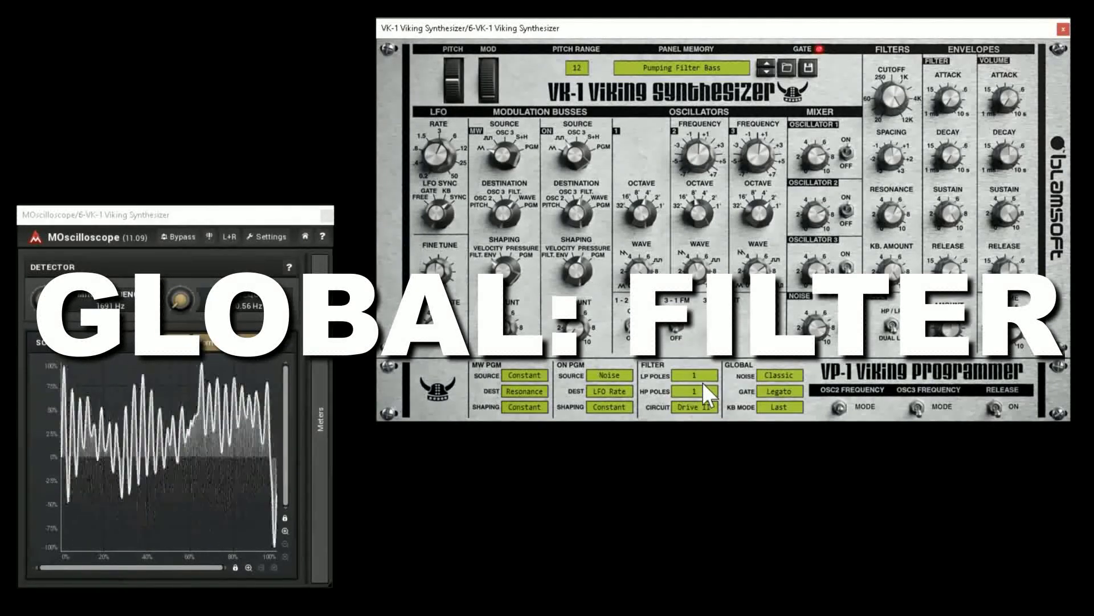
Reselect Drive II as the filter circuit and save the patch as Mean Filtery Bass
{"action": "left_click", "coordinate": [700, 407]}
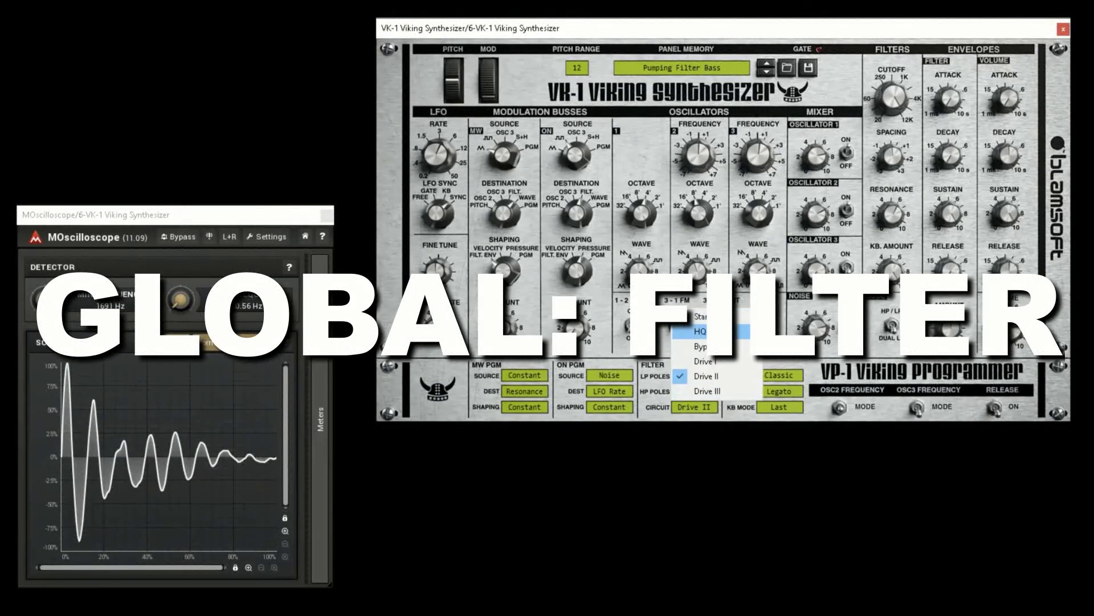
{"action": "left_click", "coordinate": [714, 377]}
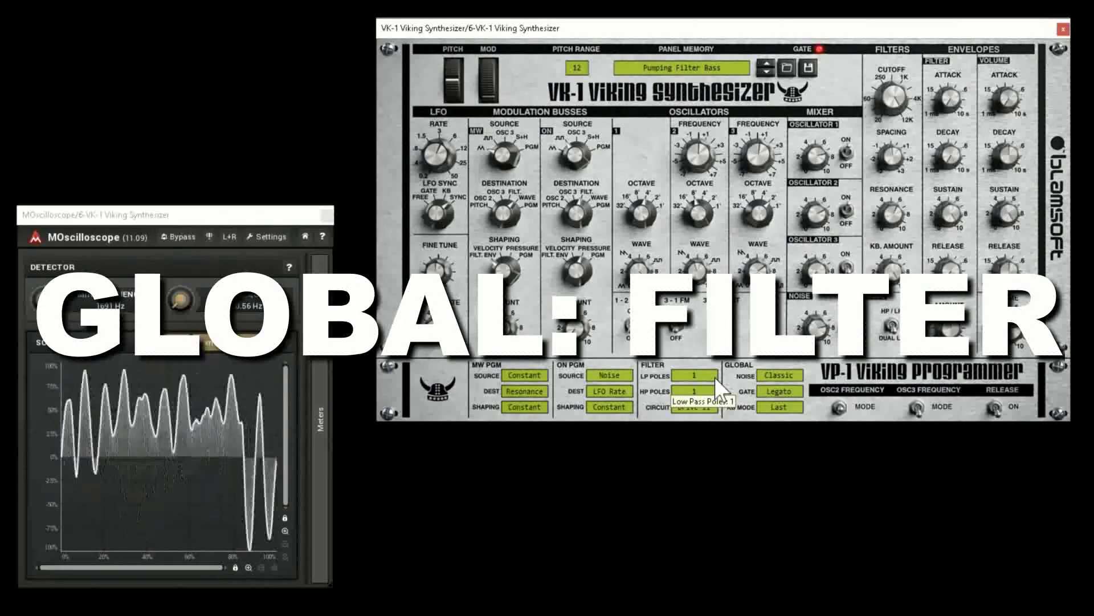
{"action": "left_click", "coordinate": [807, 69]}
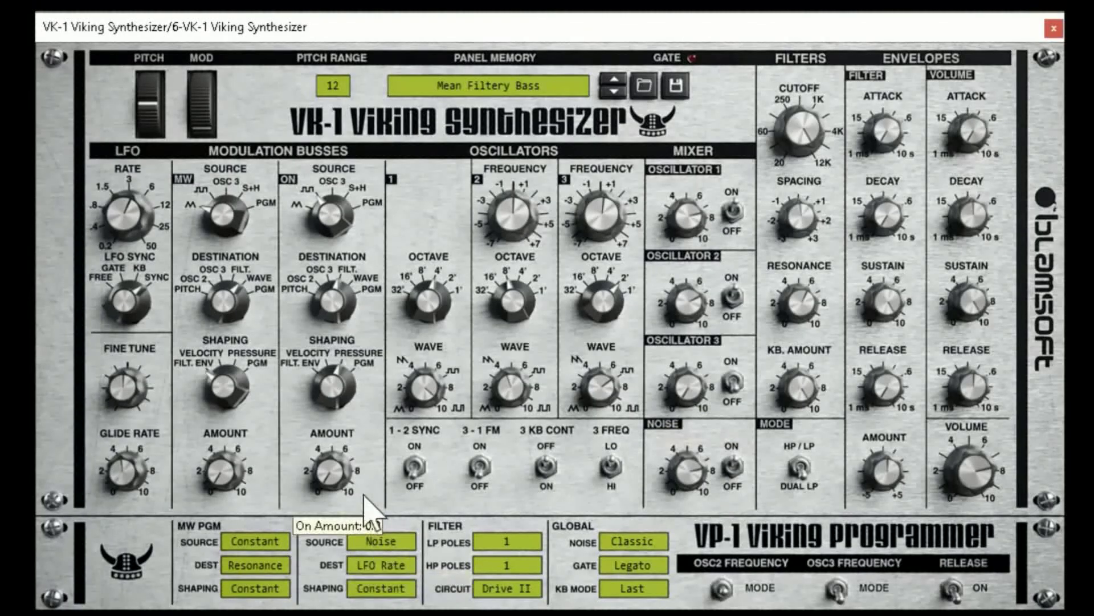
Set the ON programmer source to Osc 1 and raise the ON modulation bus amount
{"action": "left_click", "coordinate": [380, 541]}
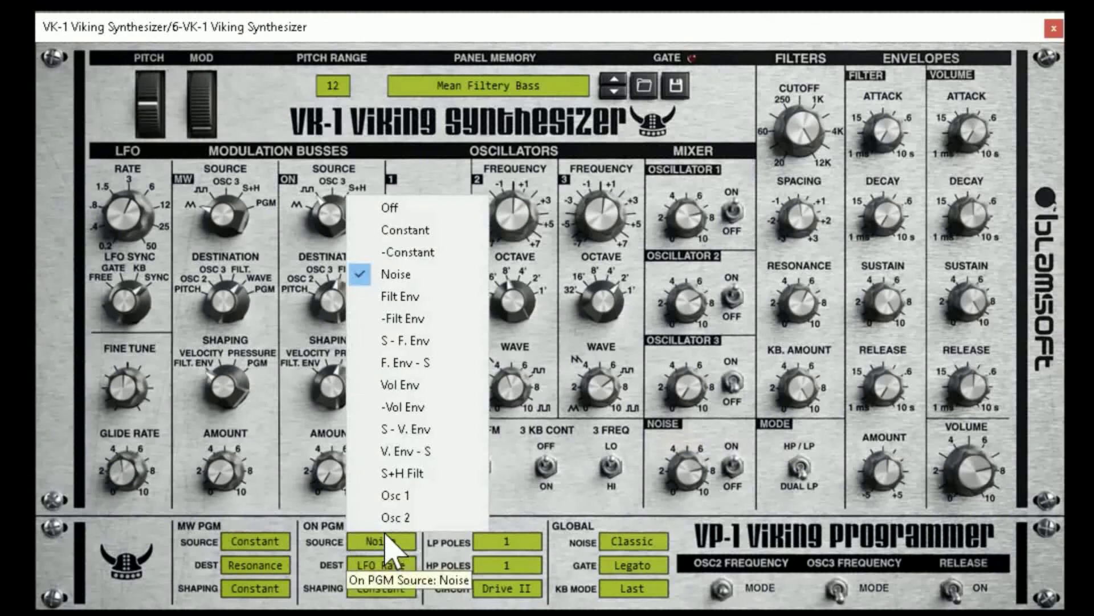
{"action": "left_click", "coordinate": [395, 496]}
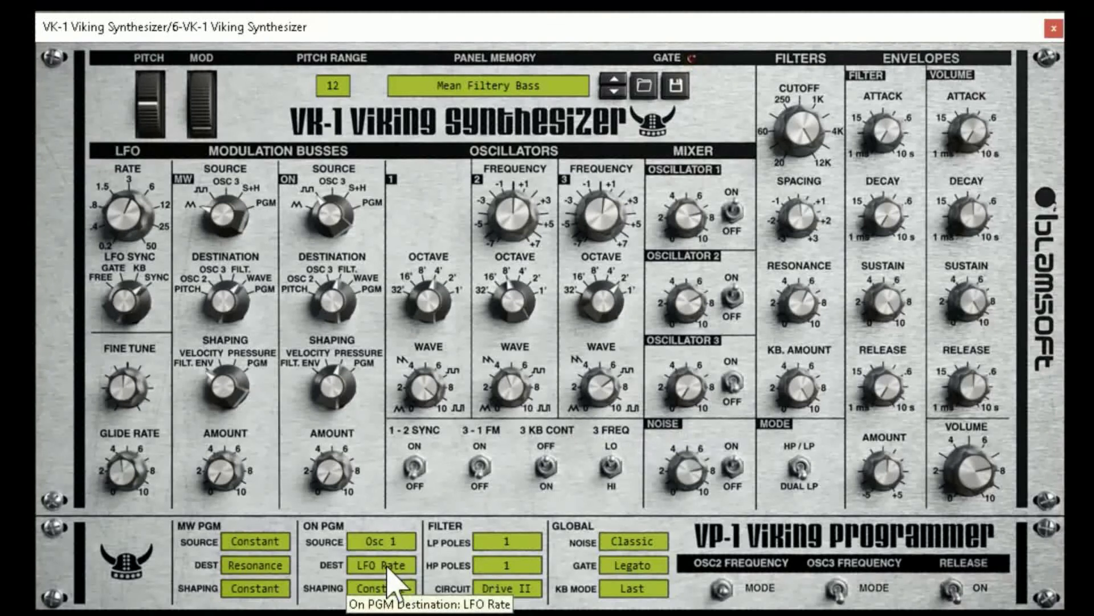
{"action": "left_click_drag", "start_coordinate": [337, 489], "coordinate": [342, 383]}
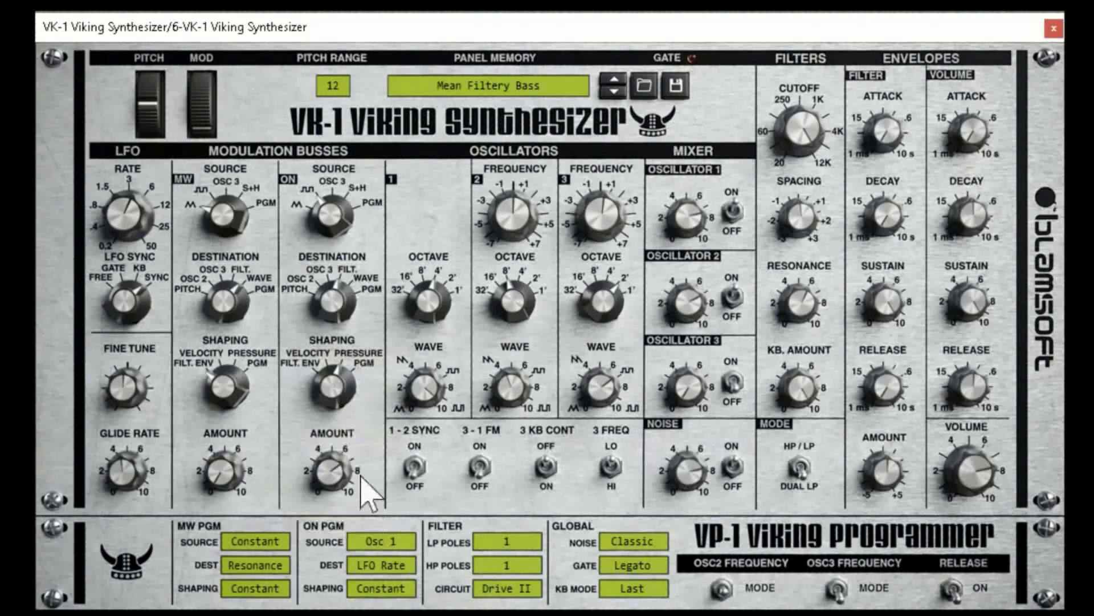
Set the ON programmer destination to Osc 2 Amt and raise oscillator 2's octave
{"action": "left_click", "coordinate": [379, 564]}
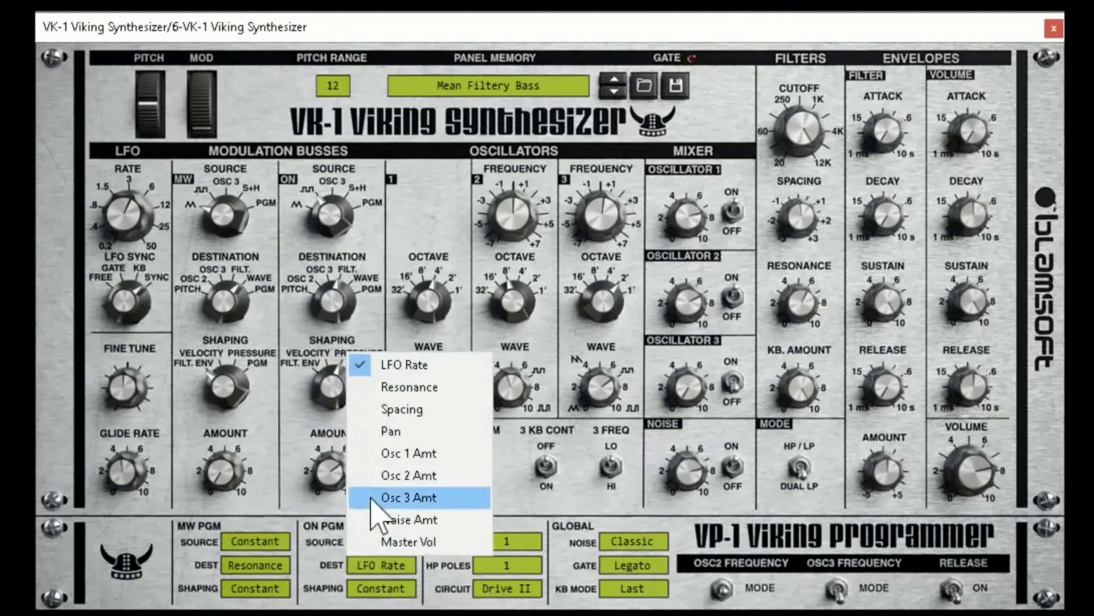
{"action": "left_click", "coordinate": [399, 475]}
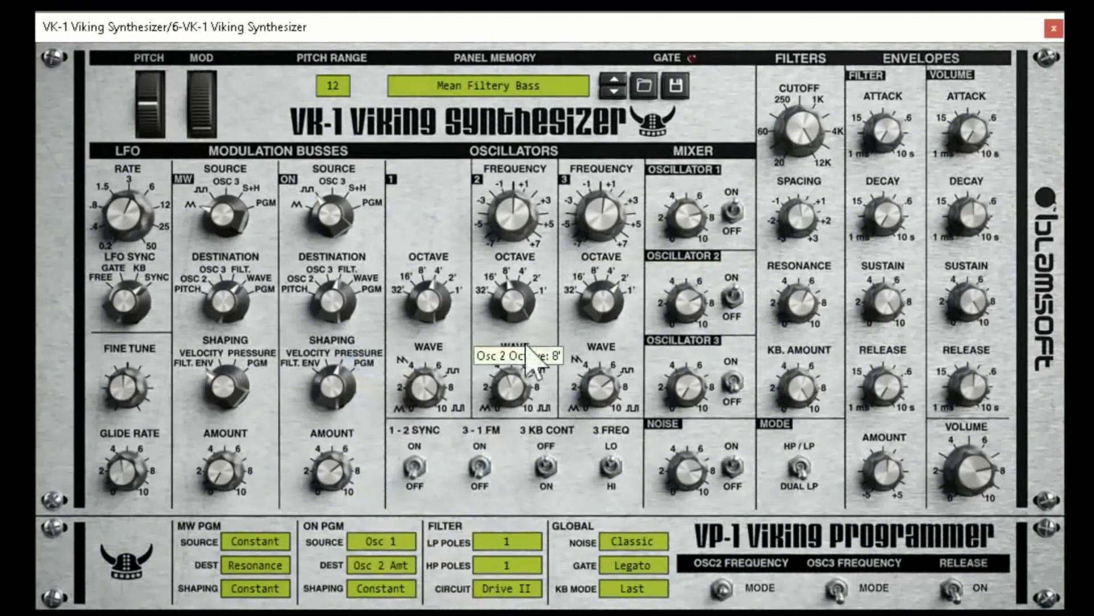
{"action": "left_click_drag", "start_coordinate": [514, 319], "coordinate": [533, 274]}
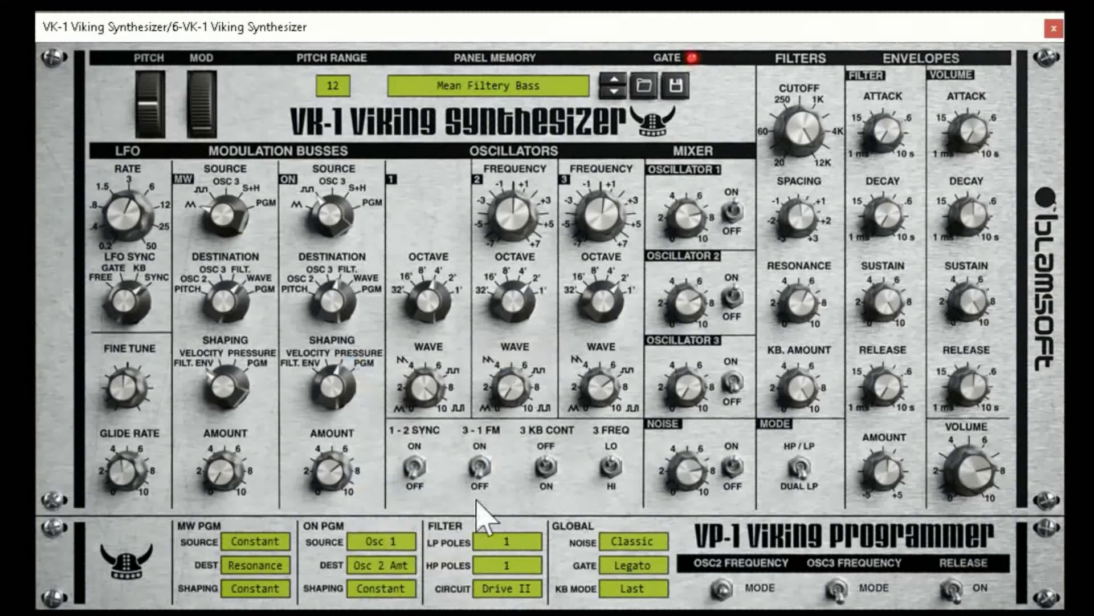
Set the ON programmer shaping to LFO Rate and nudge the LFO rate knob to hear its effect
{"action": "left_click", "coordinate": [389, 594]}
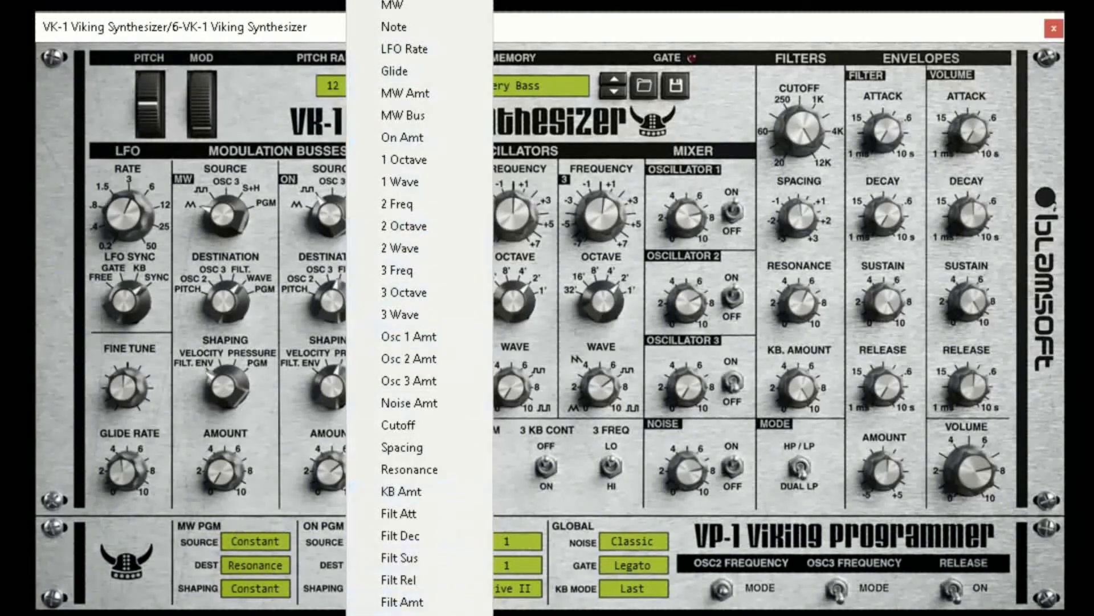
{"action": "left_click", "coordinate": [429, 48]}
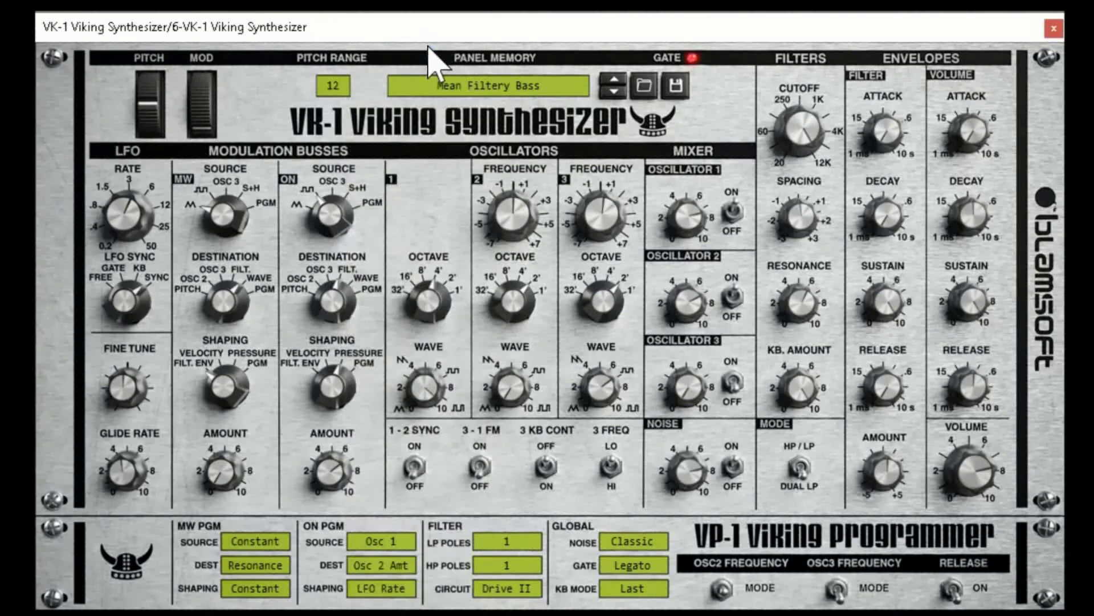
{"action": "mouse_move", "coordinate": [137, 250]}
{"action": "left_mouse_down"}
{"action": "mouse_move", "coordinate": [139, 212]}
{"action": "mouse_move", "coordinate": [140, 240]}
{"action": "left_mouse_up"}
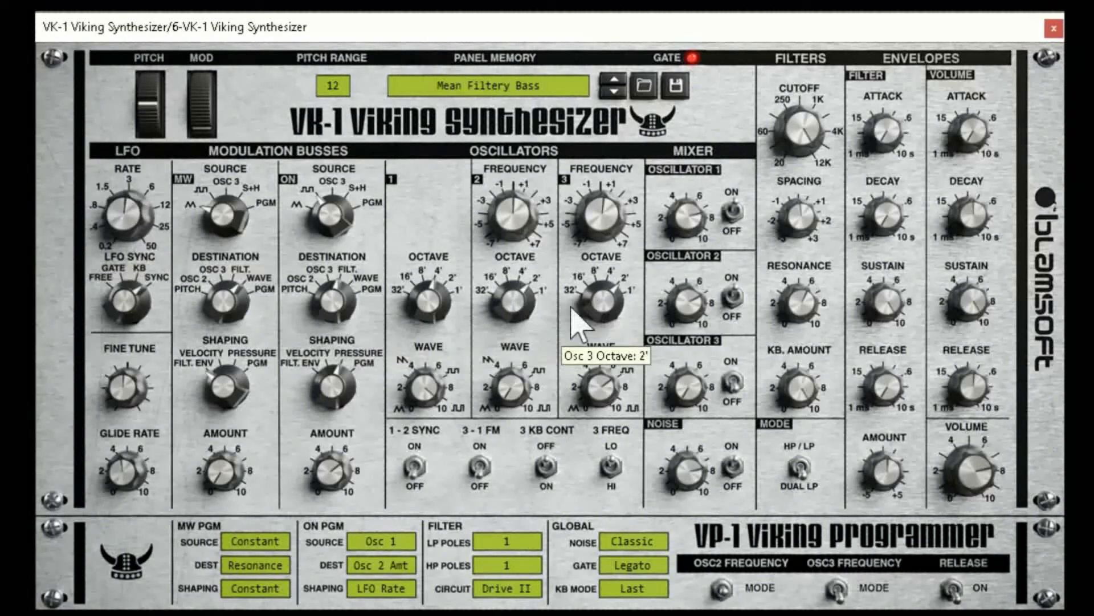
Lower oscillator 2's octave and adjust the ON modulation bus shaping selector
{"action": "left_click_drag", "start_coordinate": [524, 330], "coordinate": [523, 342]}
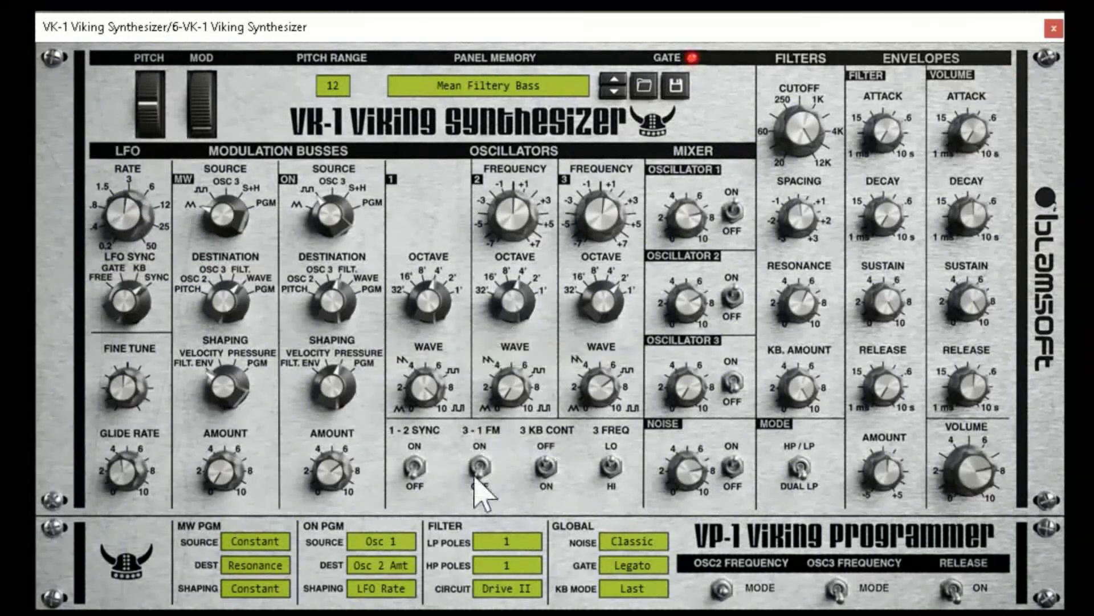
{"action": "left_click_drag", "start_coordinate": [350, 387], "coordinate": [349, 415]}
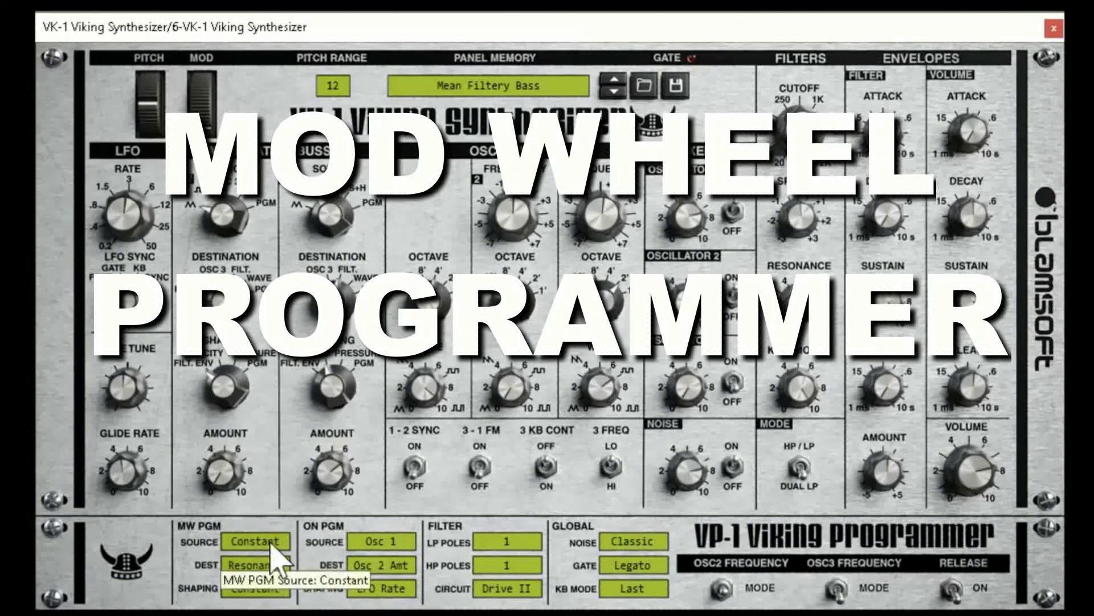
Set the mod wheel programmer source to Vol Env
{"action": "left_click", "coordinate": [271, 548]}
{"action": "left_click", "coordinate": [280, 386]}
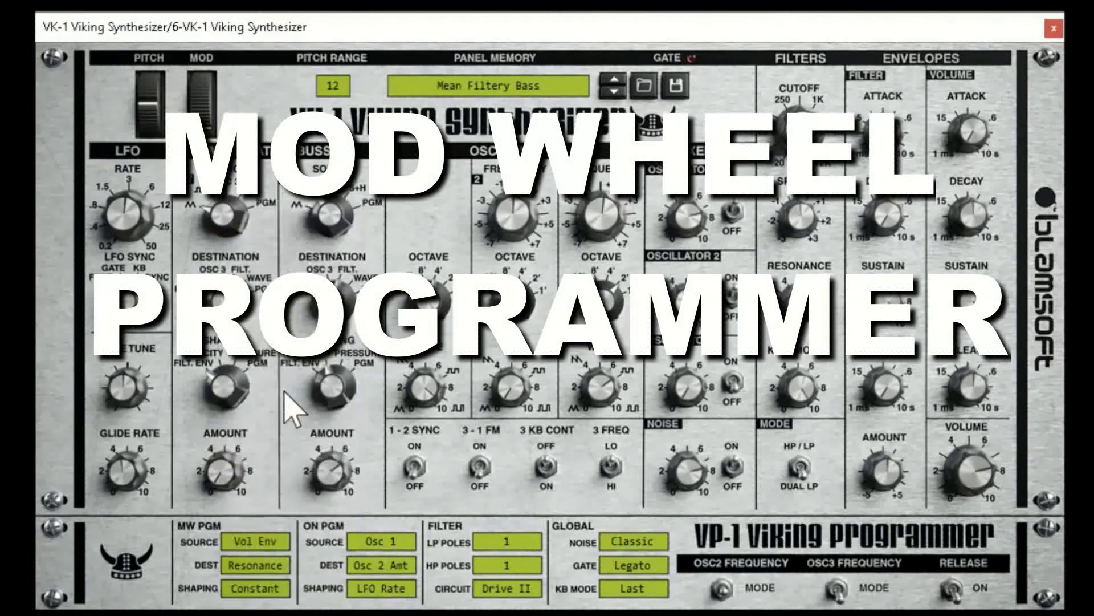
Set the mod wheel programmer destination to Pan and its shaping to Filt Att
{"action": "left_click", "coordinate": [256, 564]}
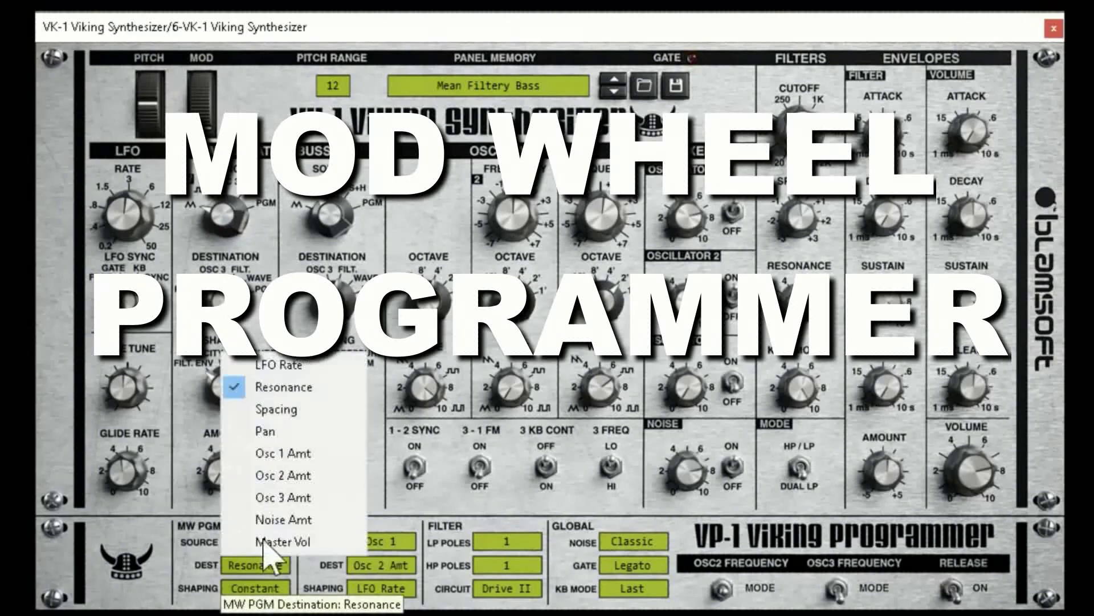
{"action": "left_click", "coordinate": [315, 437]}
{"action": "left_click", "coordinate": [274, 587]}
{"action": "left_click", "coordinate": [276, 594]}
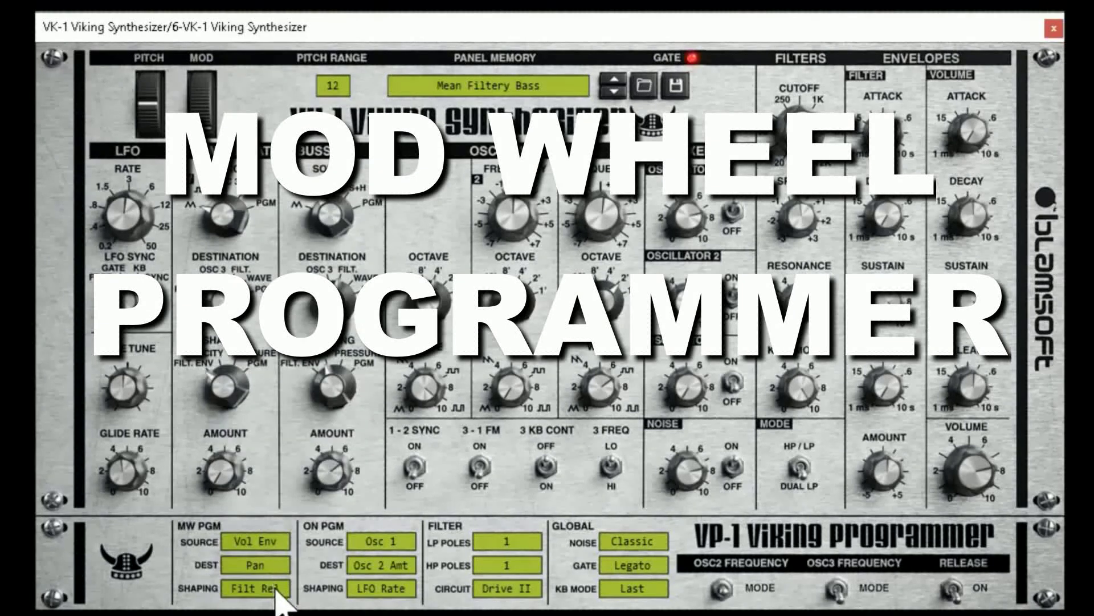
{"action": "left_click", "coordinate": [276, 591]}
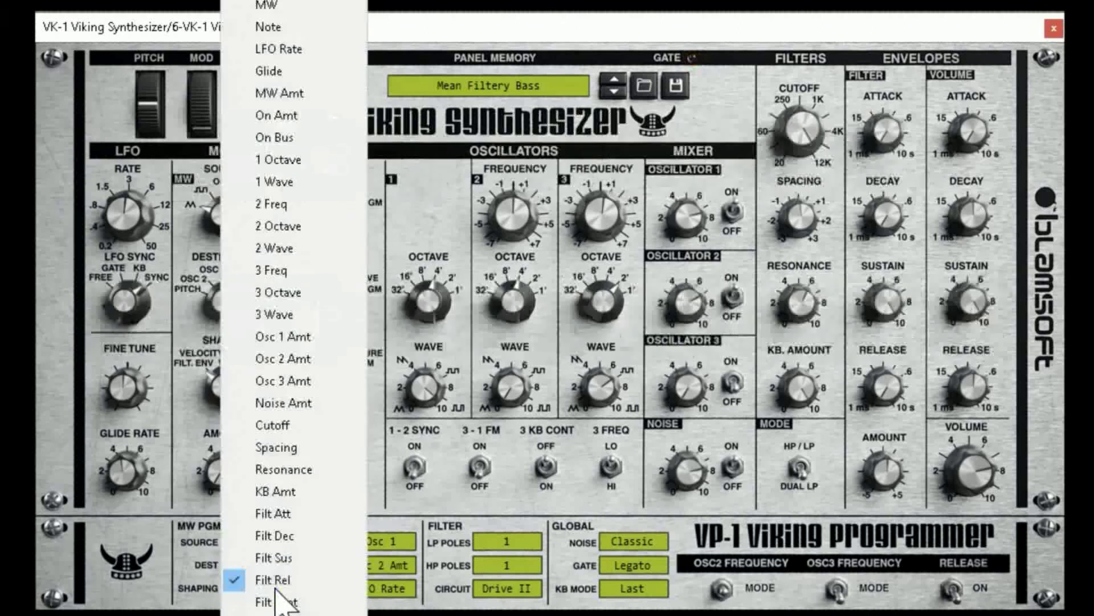
{"action": "left_click", "coordinate": [274, 514]}
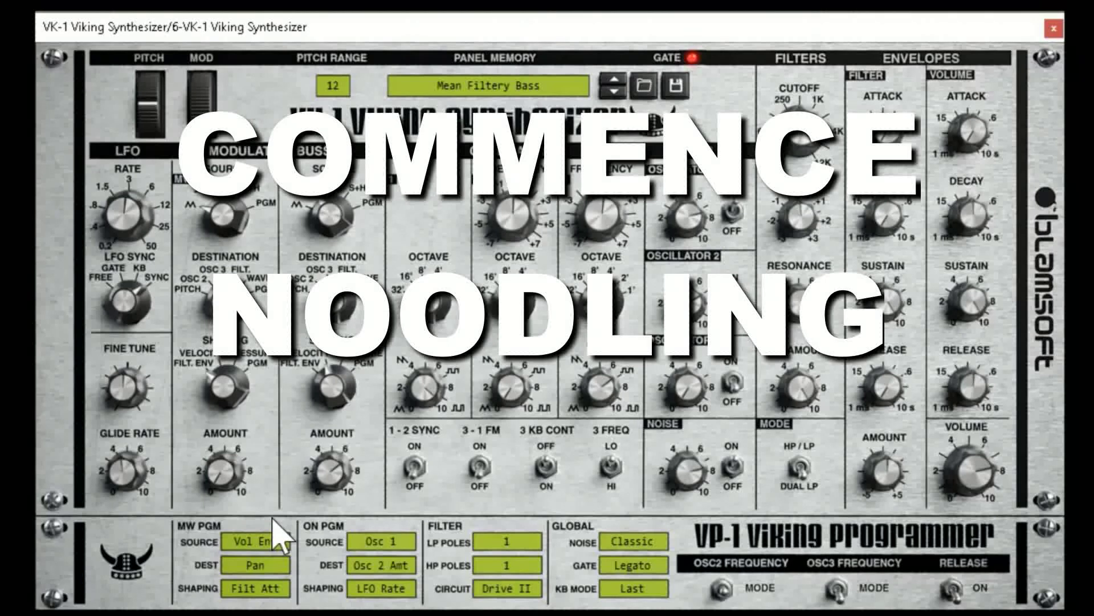
Raise the LFO rate and adjust the amounts of the mod wheel and ON modulation busses
{"action": "mouse_move", "coordinate": [342, 215]}
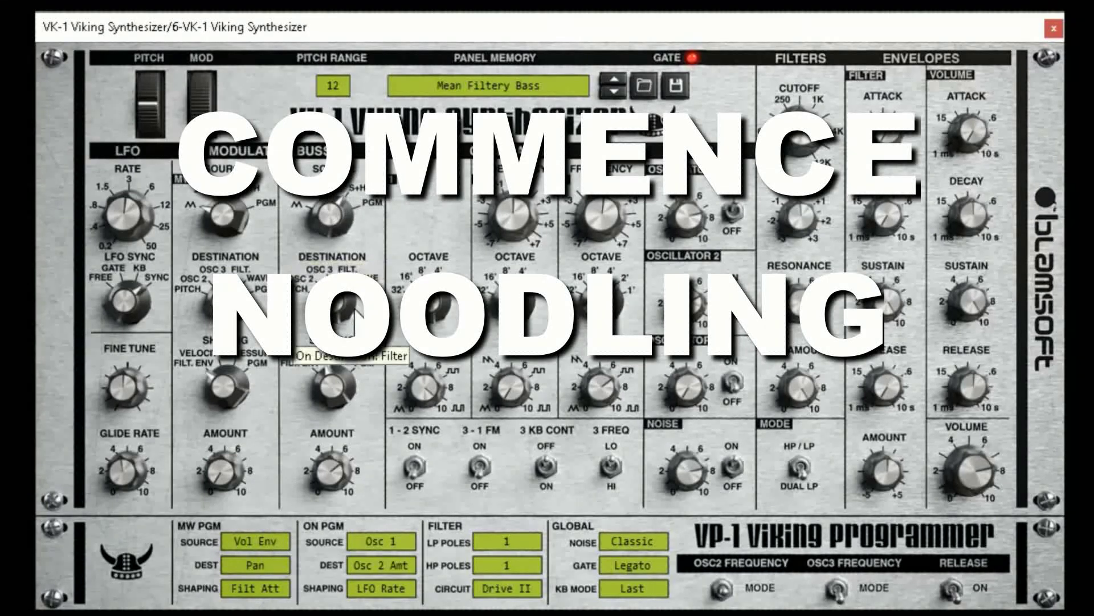
{"action": "mouse_move", "coordinate": [137, 302]}
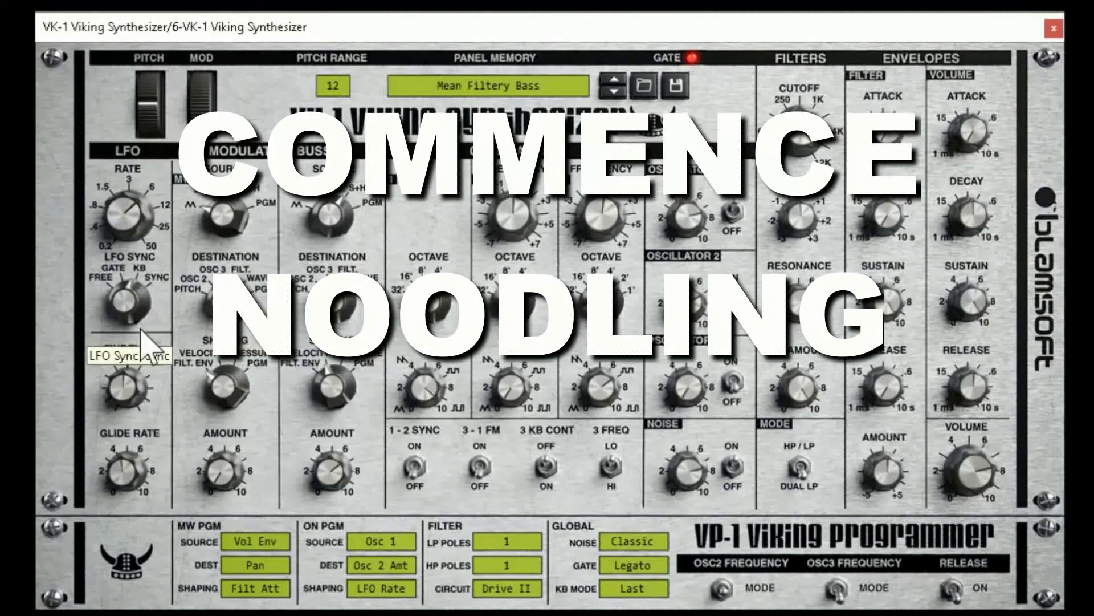
{"action": "mouse_move", "coordinate": [126, 236]}
{"action": "left_click_drag", "start_coordinate": [127, 230], "coordinate": [131, 176]}
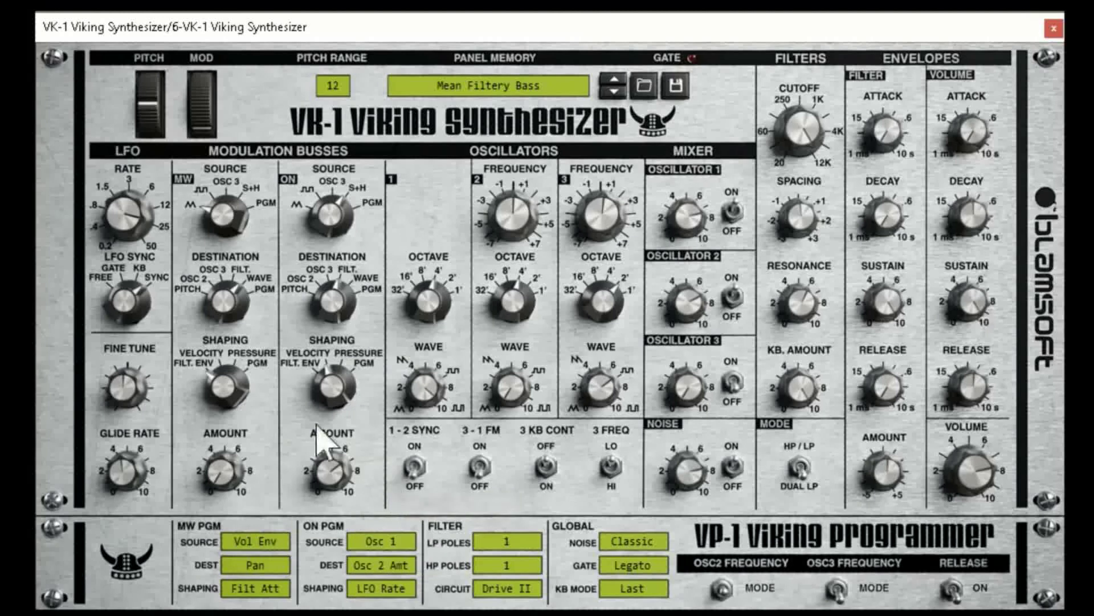
{"action": "mouse_move", "coordinate": [221, 475]}
{"action": "left_mouse_down"}
{"action": "mouse_move", "coordinate": [220, 386]}
{"action": "mouse_move", "coordinate": [221, 456]}
{"action": "left_mouse_up"}
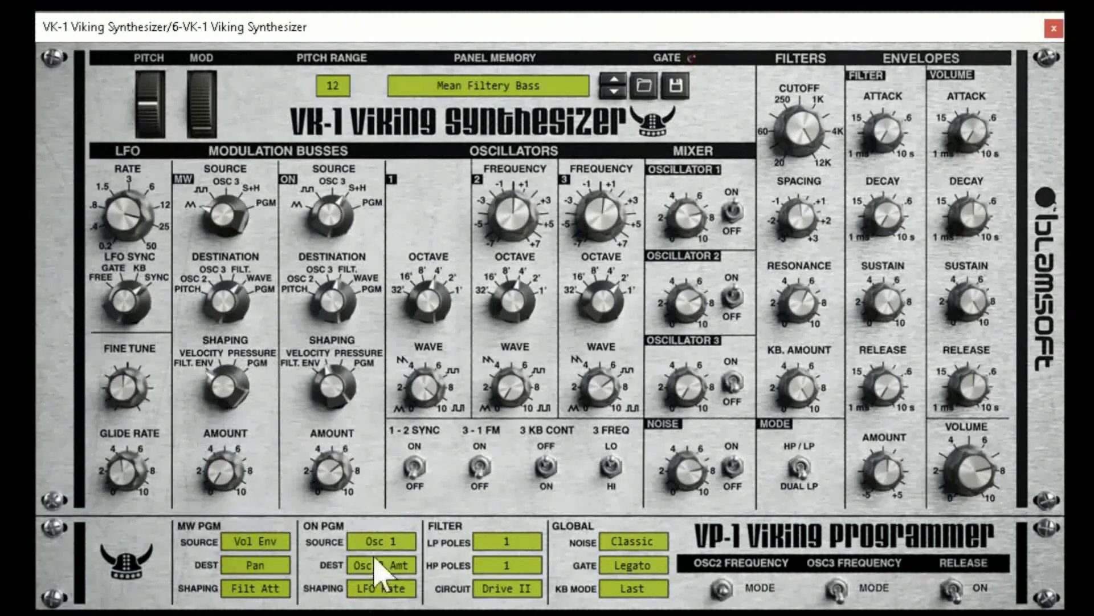
{"action": "left_click_drag", "start_coordinate": [330, 472], "coordinate": [332, 564]}
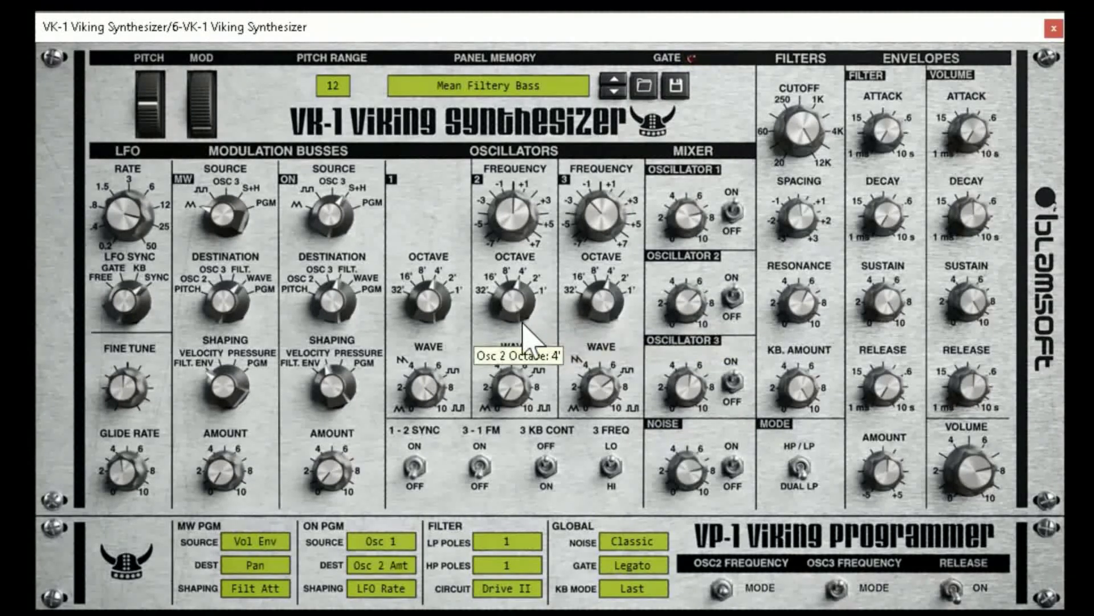
Tune oscillator 2's frequency to 3 semitones and raise oscillator 3's frequency
{"action": "left_click_drag", "start_coordinate": [526, 219], "coordinate": [534, 186]}
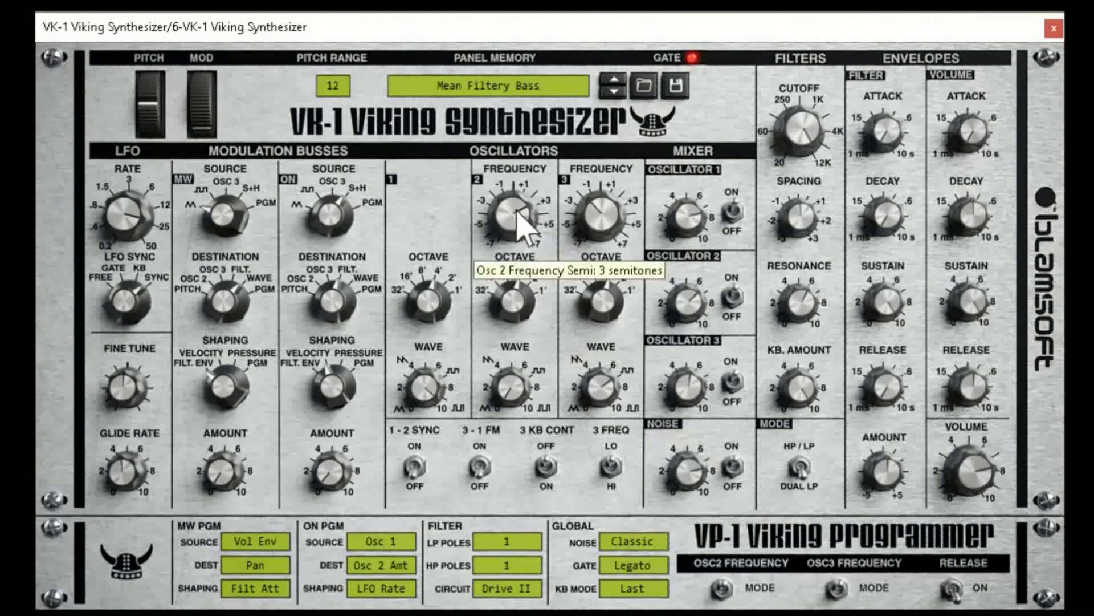
{"action": "left_click_drag", "start_coordinate": [596, 228], "coordinate": [590, 111]}
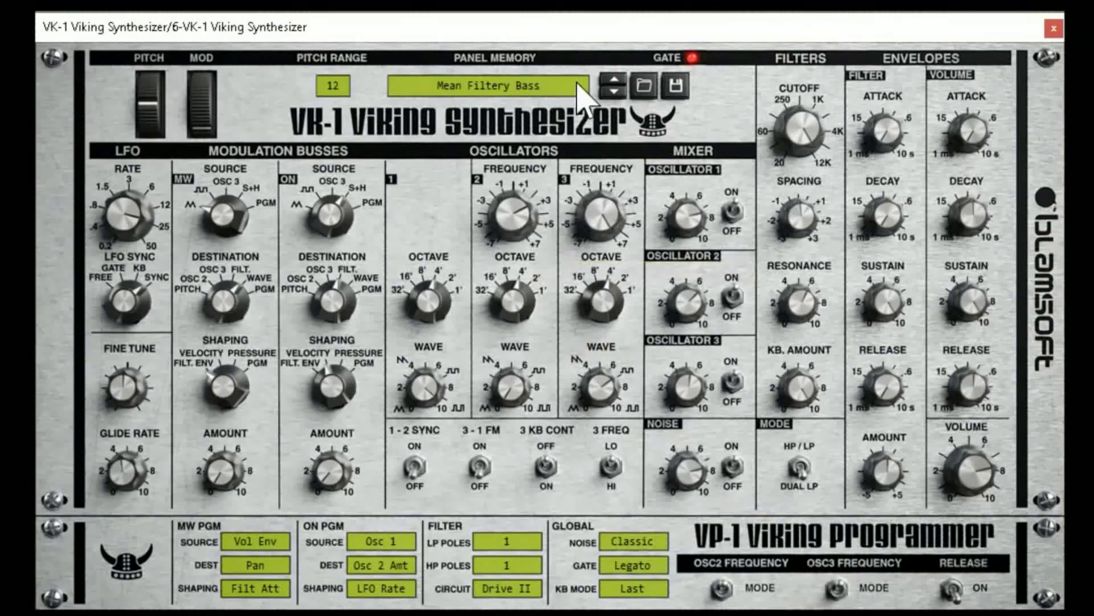
{"action": "left_click_drag", "start_coordinate": [660, 339], "coordinate": [683, 326]}
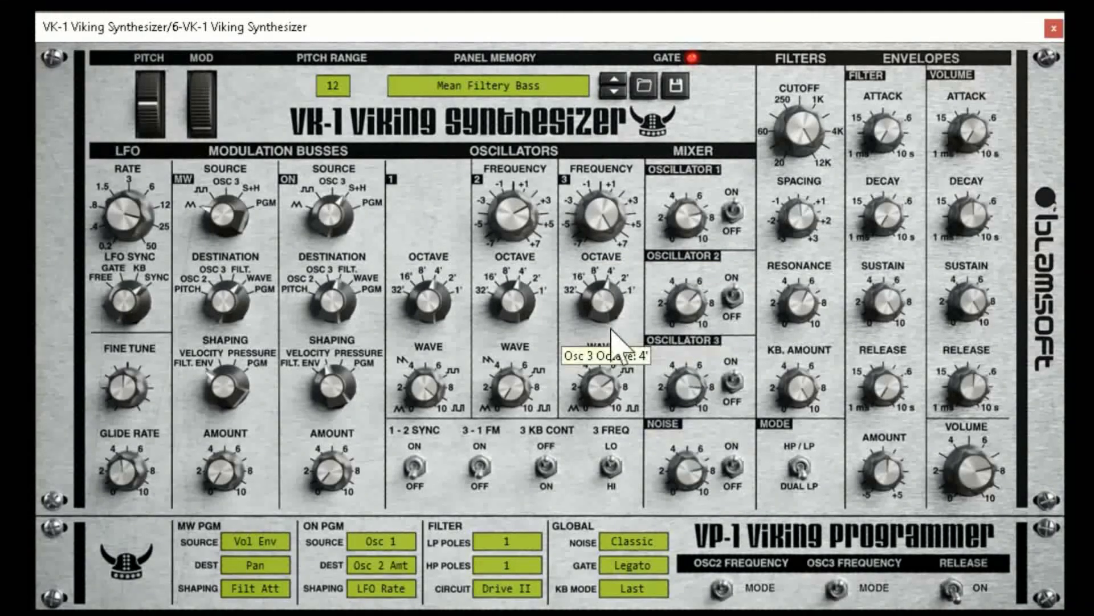